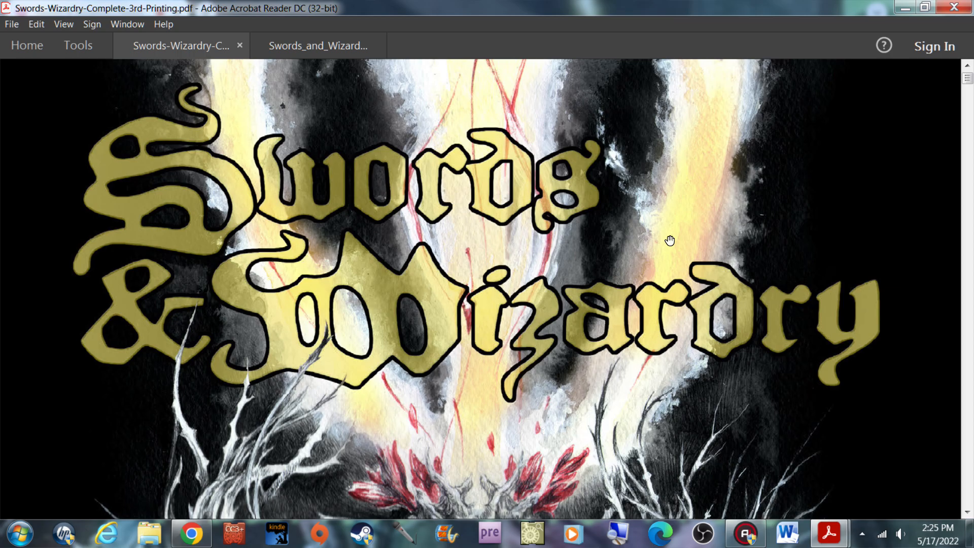
Examine the cover art of the Swords & Wizardry Complete 3rd printing and the Complete Rule Book.
scroll(299, 313, "down", 10)
scroll(298, 313, "down", 15)
scroll(442, 300, "up", 15)
scroll(441, 300, "up", 10)
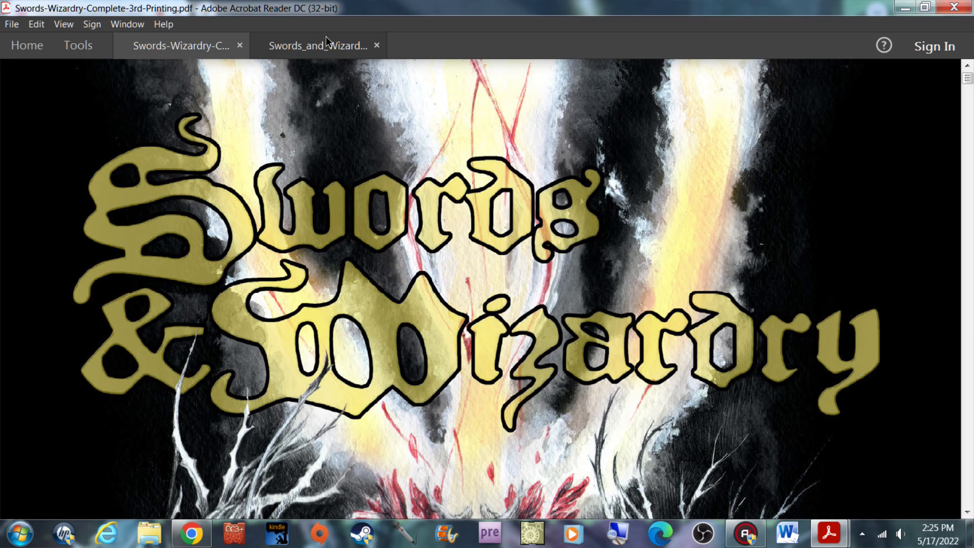
left_click(320, 41)
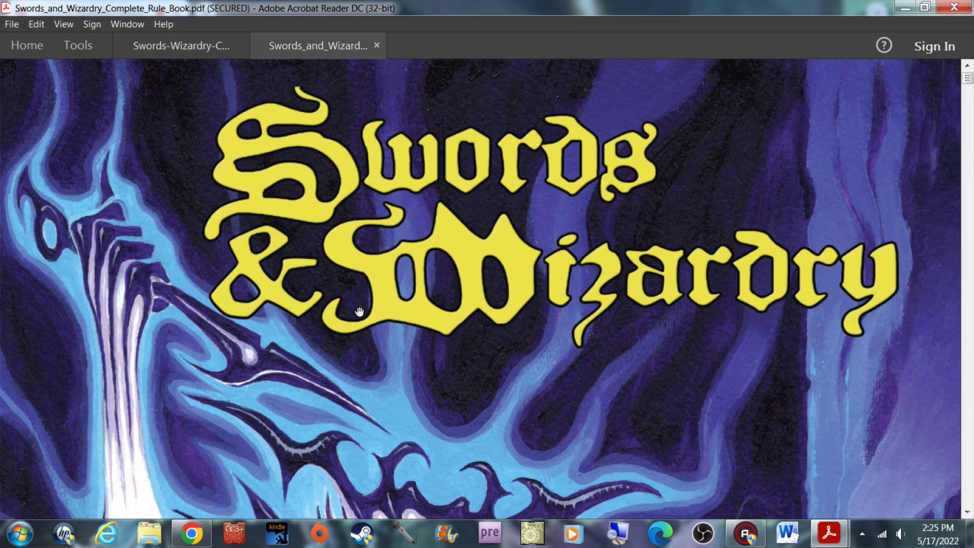
scroll(359, 311, "down", 5)
scroll(359, 311, "down", 15)
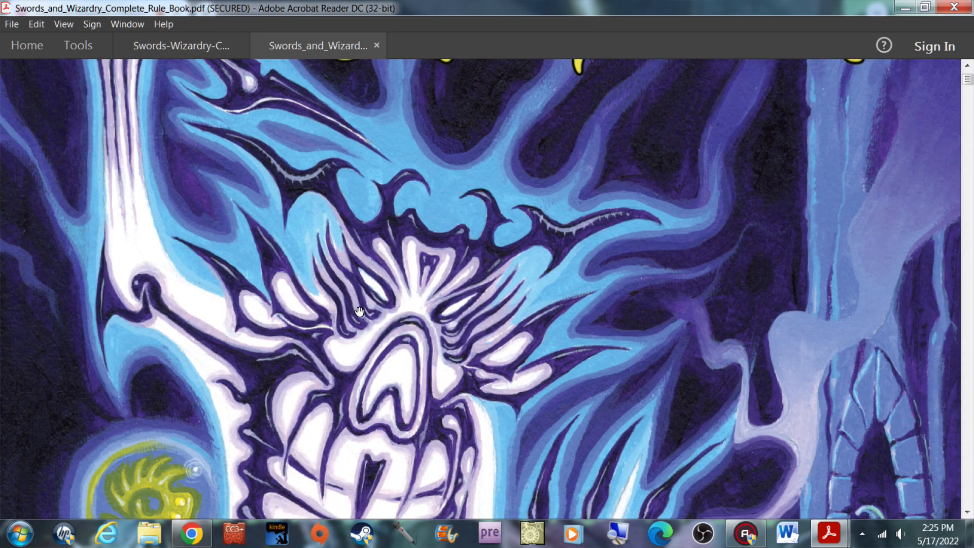
scroll(359, 311, "down", 8)
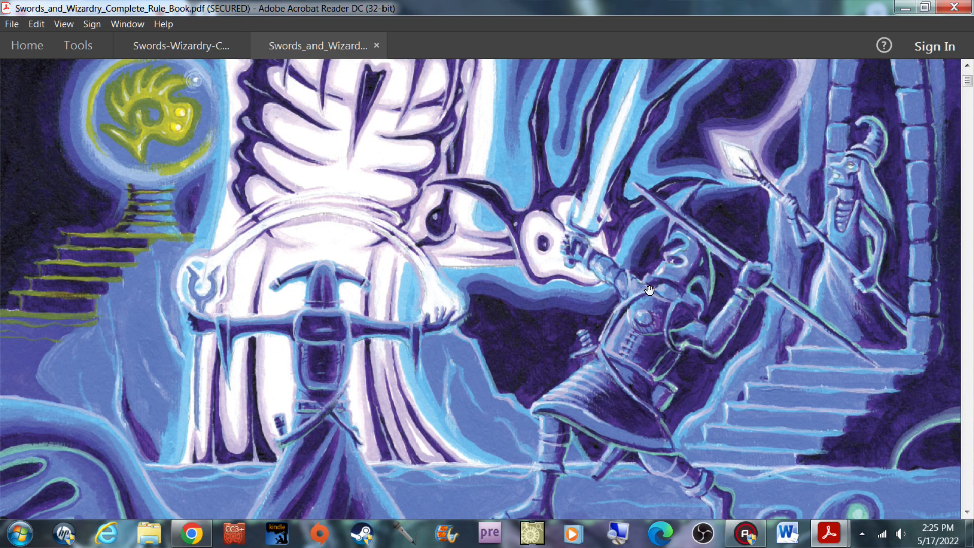
scroll(541, 326, "up", 12)
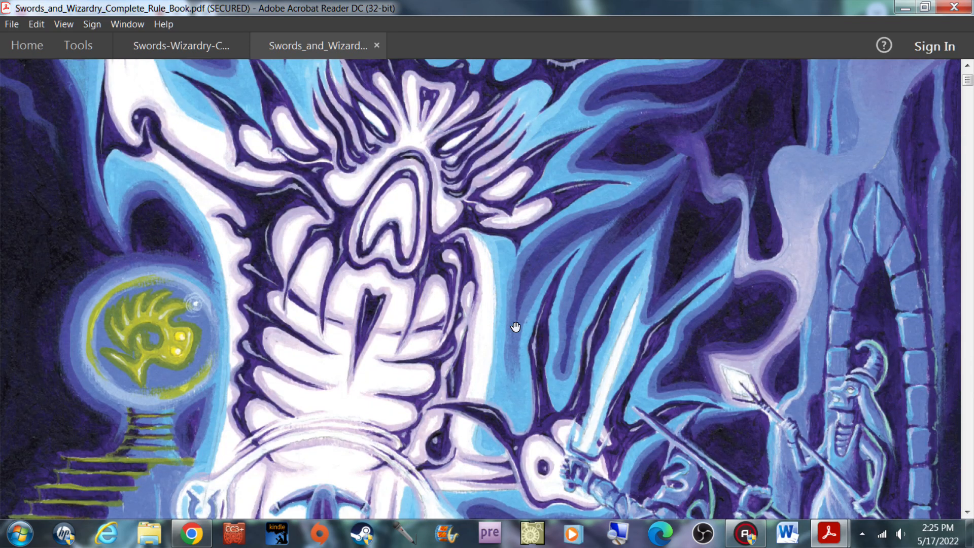
scroll(515, 326, "up", 8)
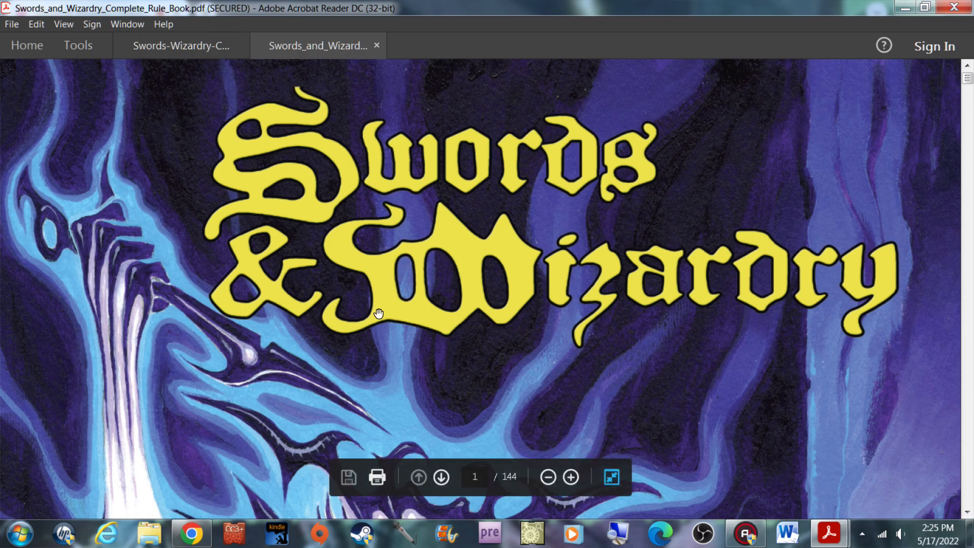
Switch to Roll20 in Chrome, open Maeve's character window, and enlarge and reposition it to show her portrait.
left_click(192, 534)
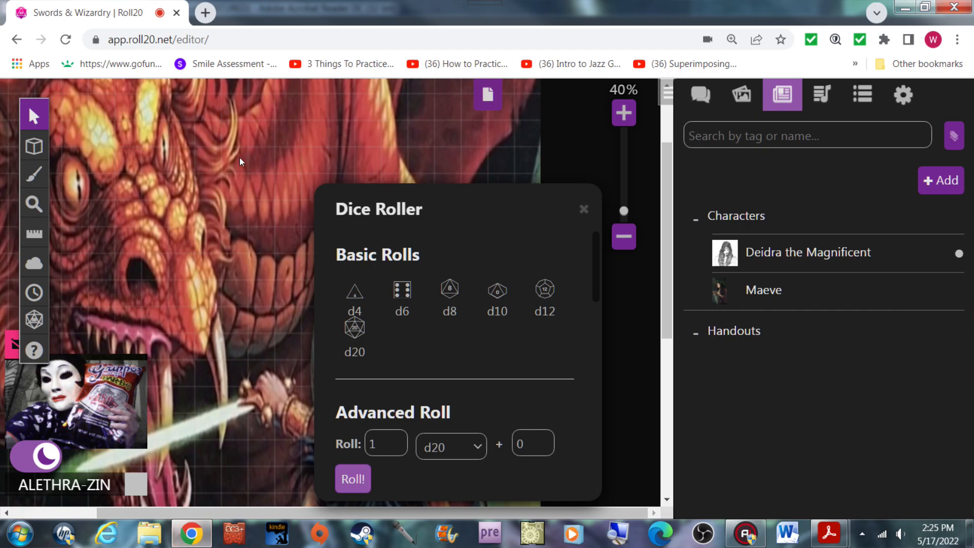
left_click(751, 290)
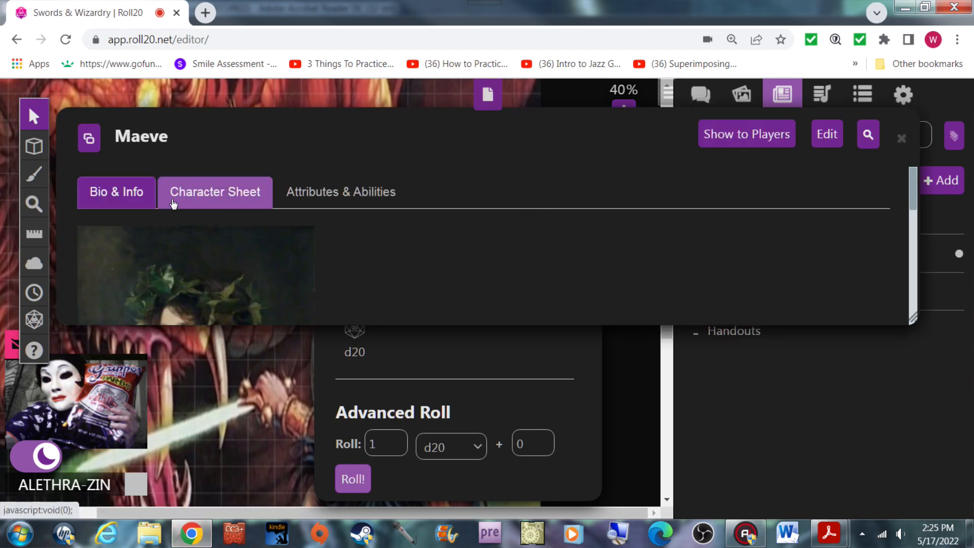
scroll(248, 181, "down", 1)
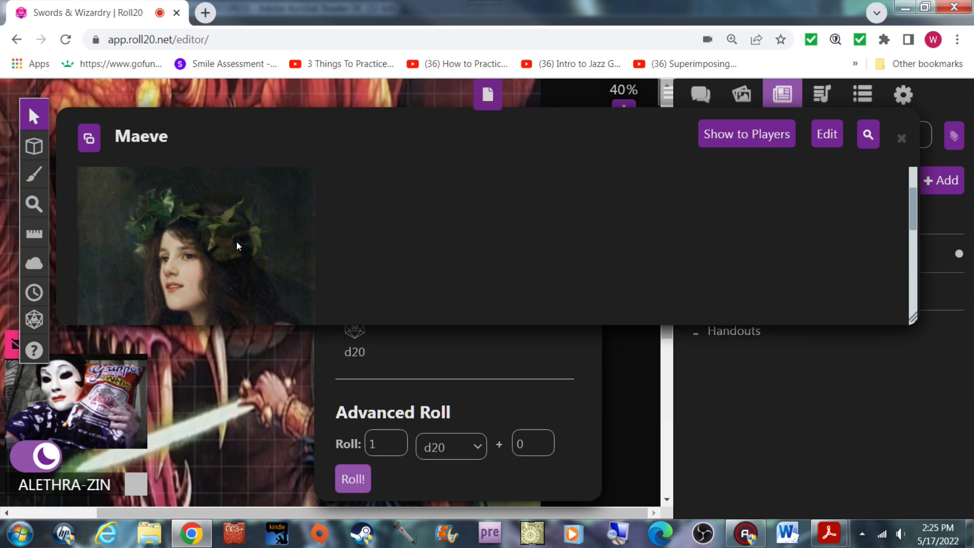
scroll(367, 243, "down", 1)
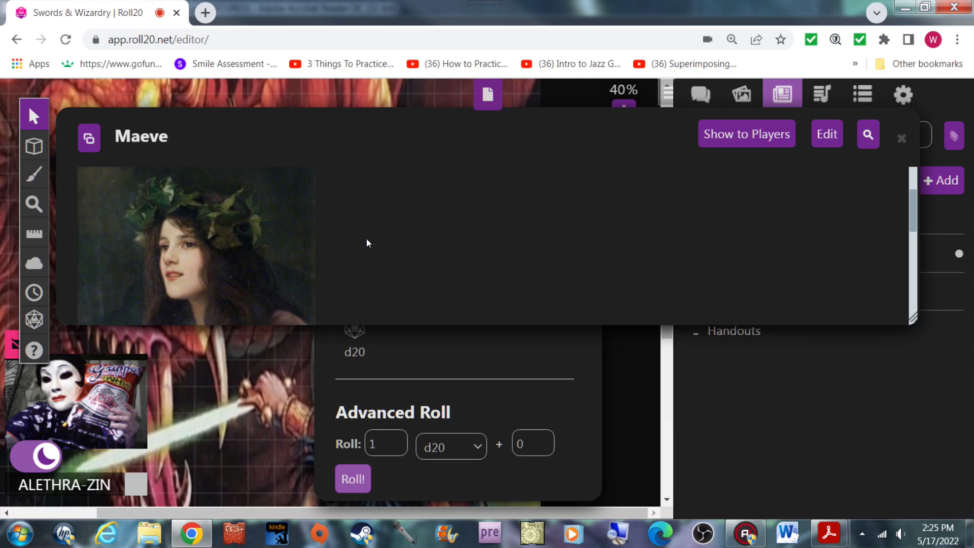
scroll(367, 243, "up", 1)
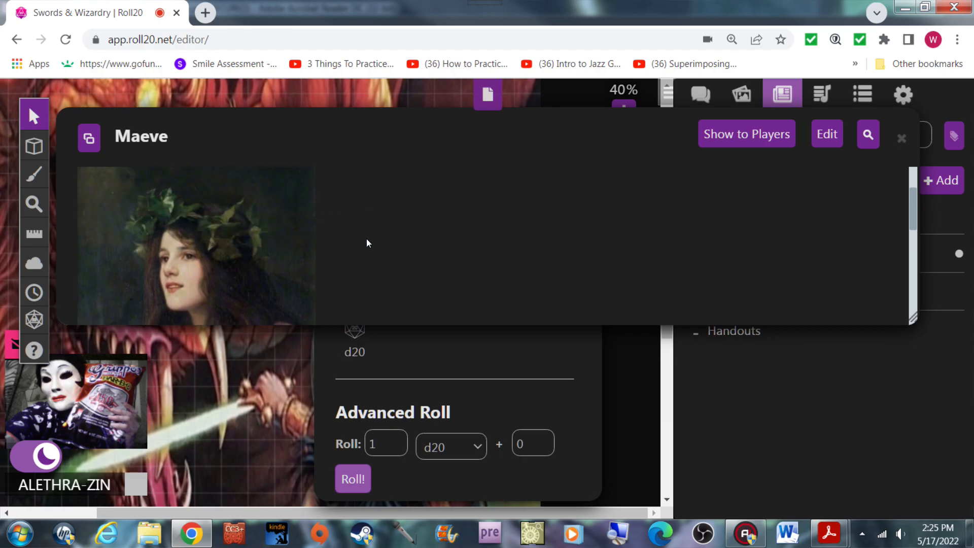
left_click_drag(846, 324, 860, 517)
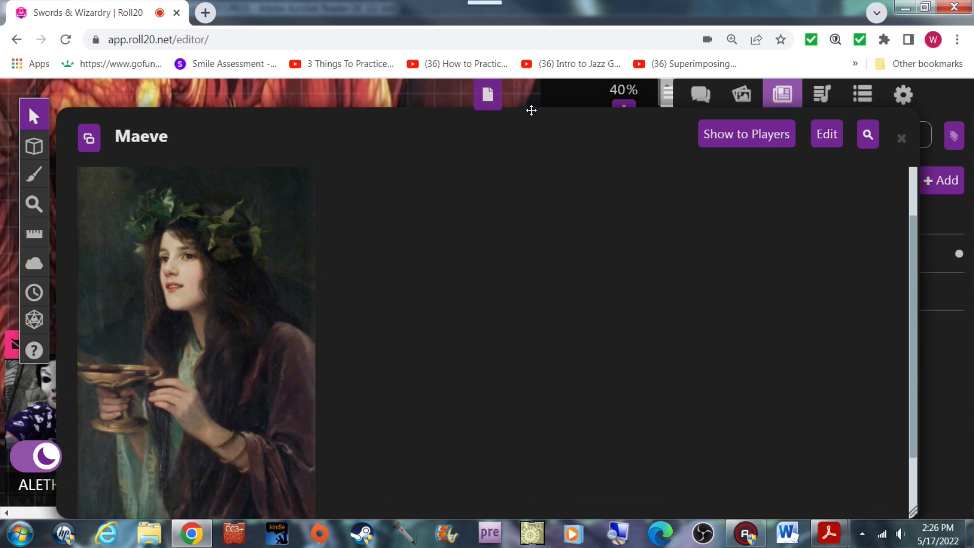
left_click_drag(533, 120, 538, 99)
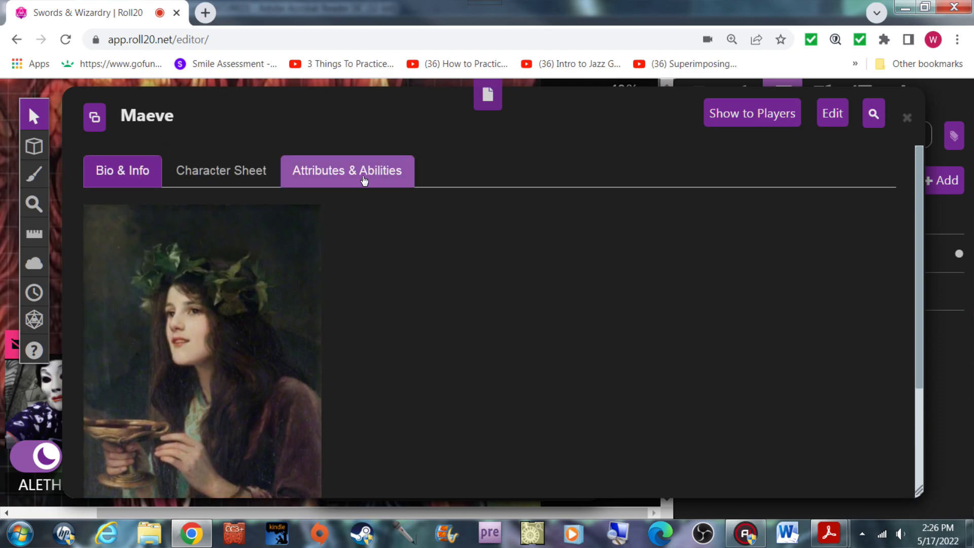
On Maeve's character sheet, set the race to Human and the age to 20.
left_click(242, 171)
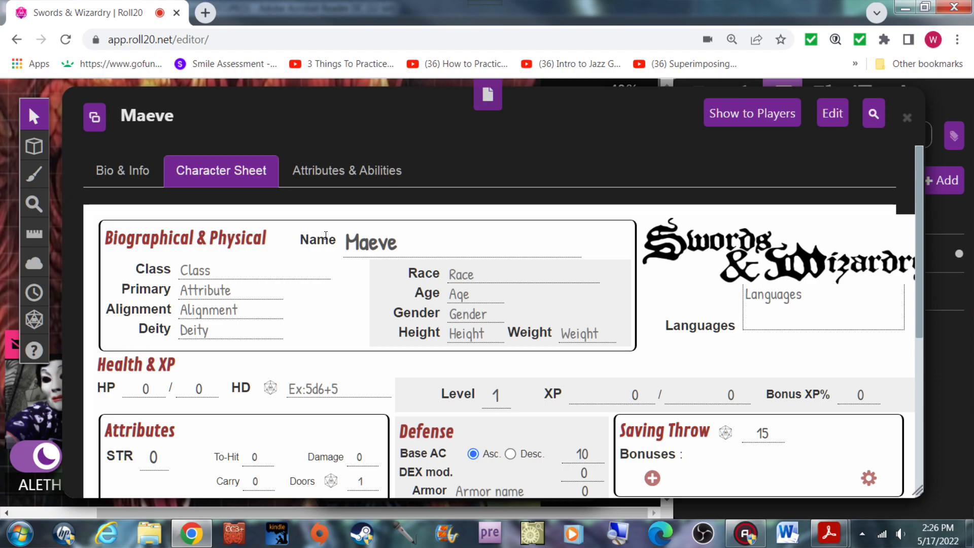
left_click(475, 276)
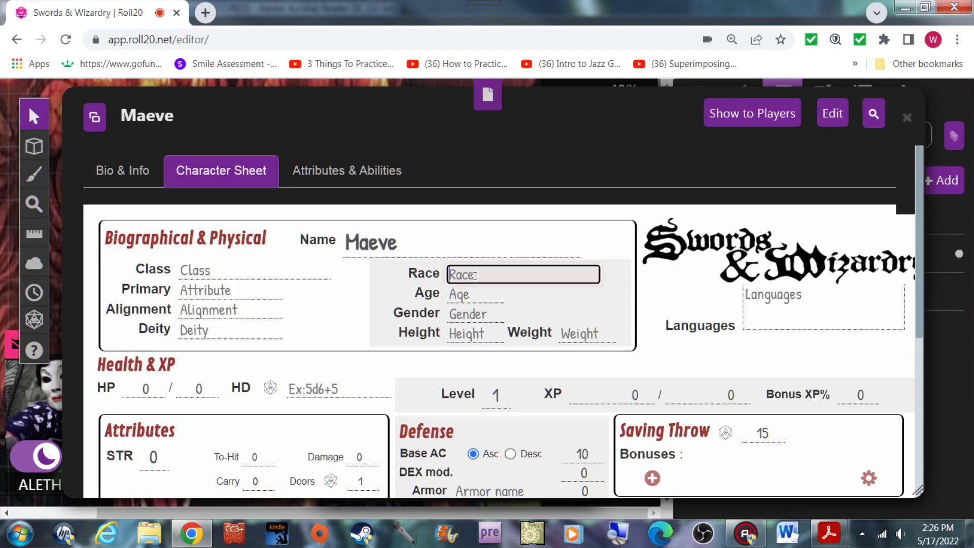
type("Human")
key("Return")
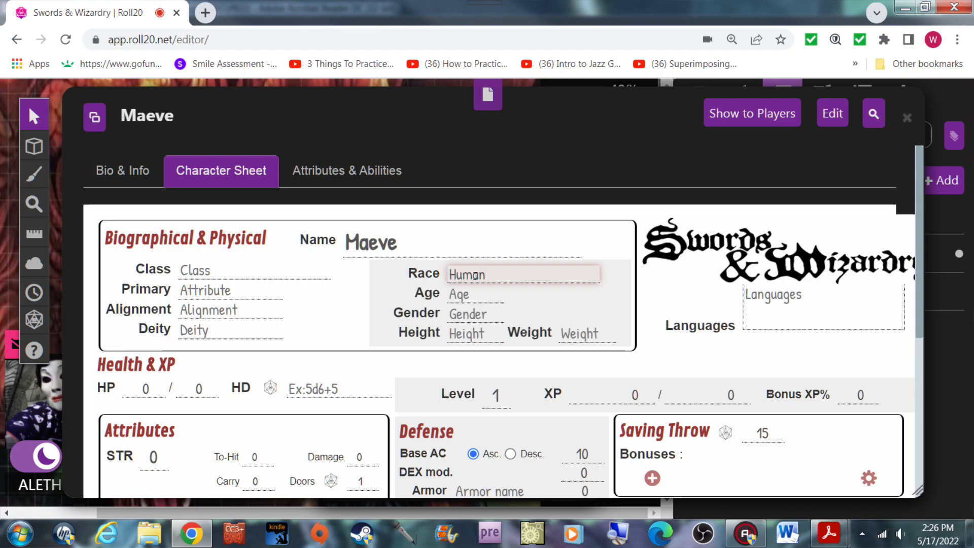
left_click(473, 296)
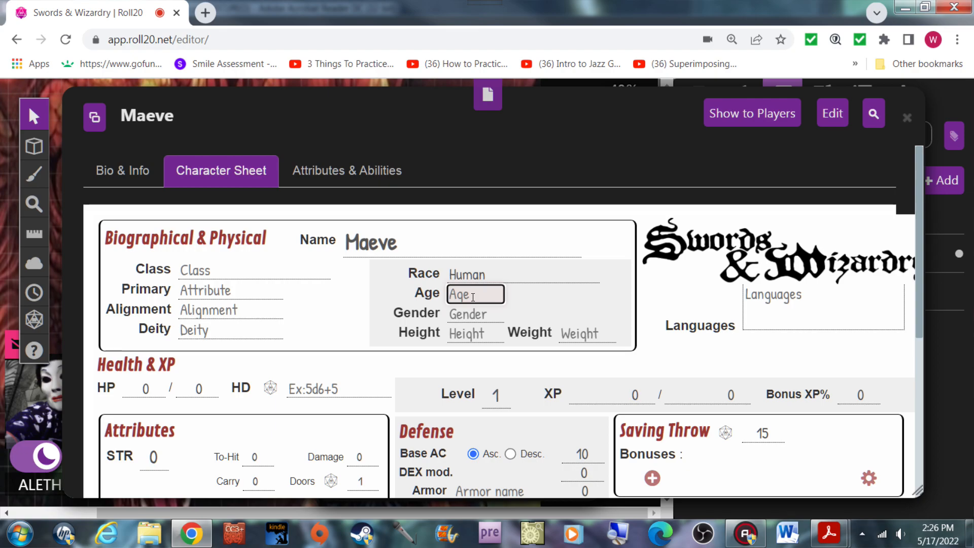
type("20")
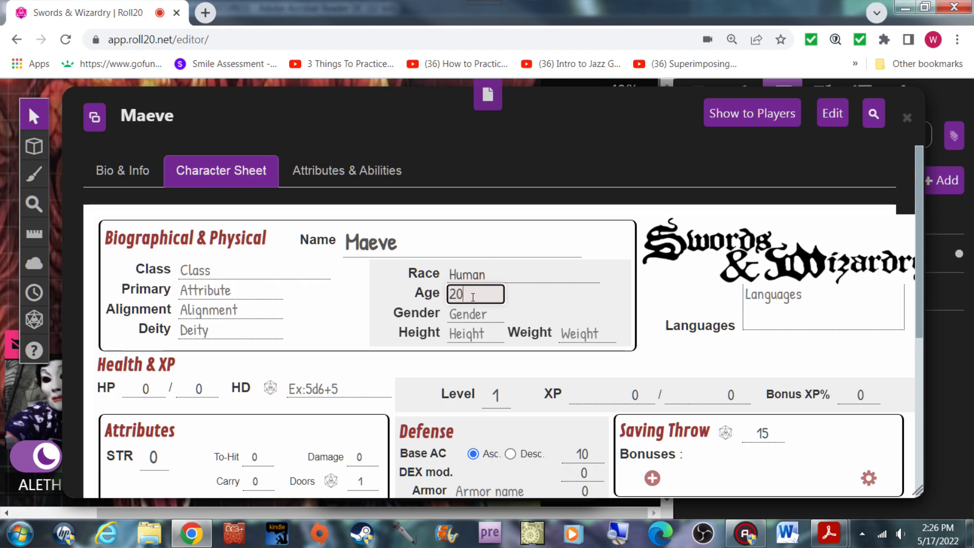
key("Return")
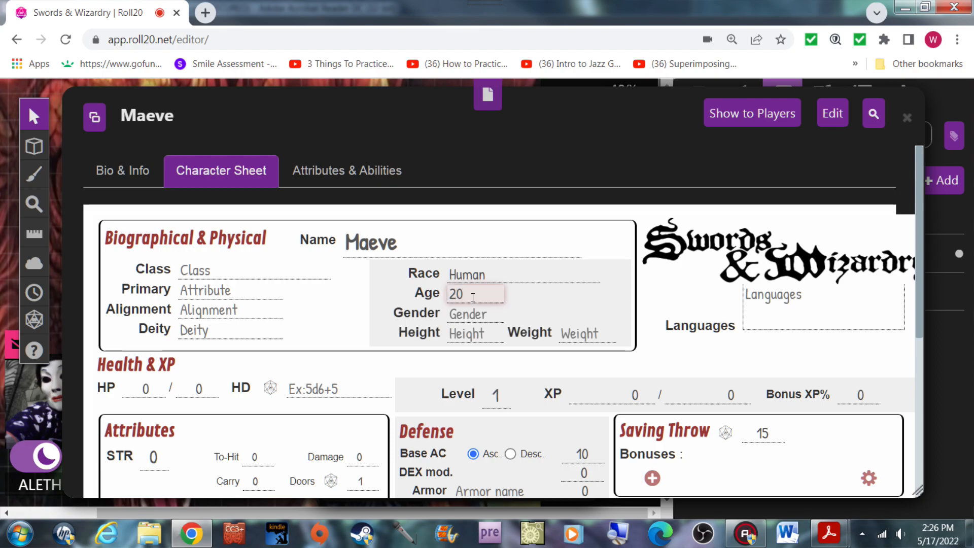
Set Maeve's gender to Female and her height to 5'7" on the character sheet.
left_click(481, 316)
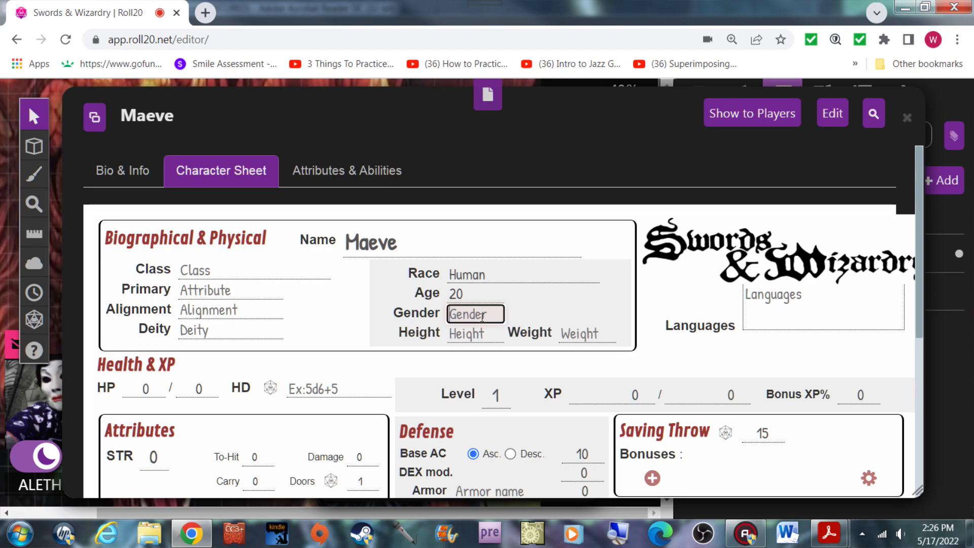
type("Female")
left_click(483, 331)
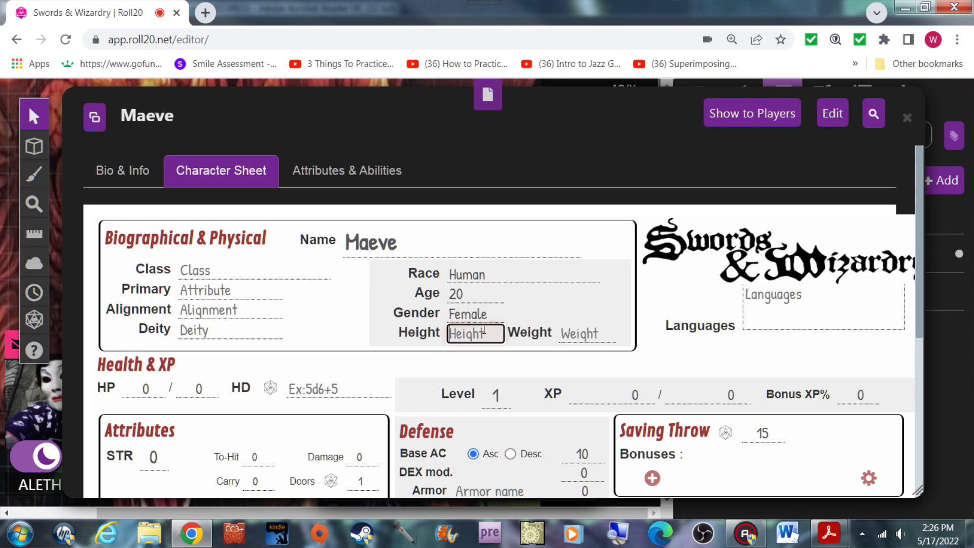
type("5'")
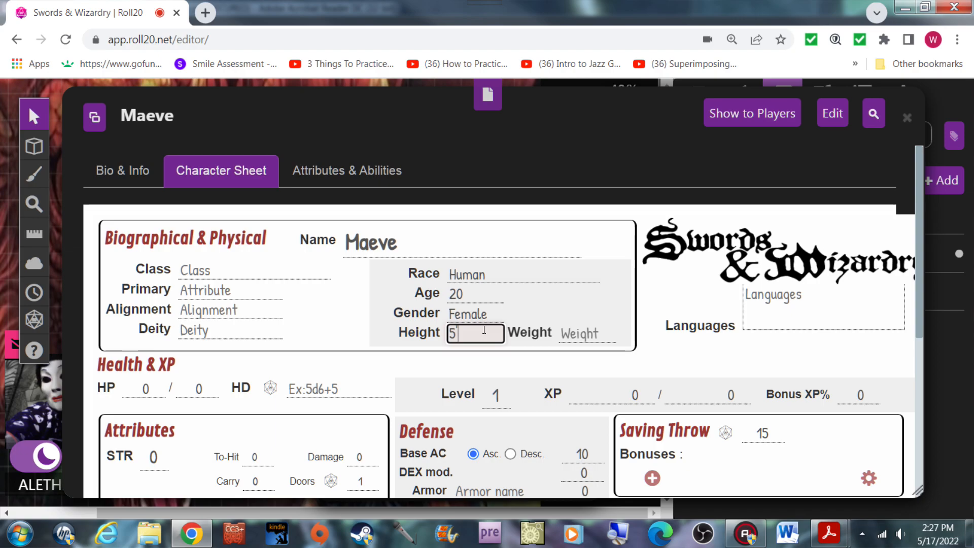
type("7\"")
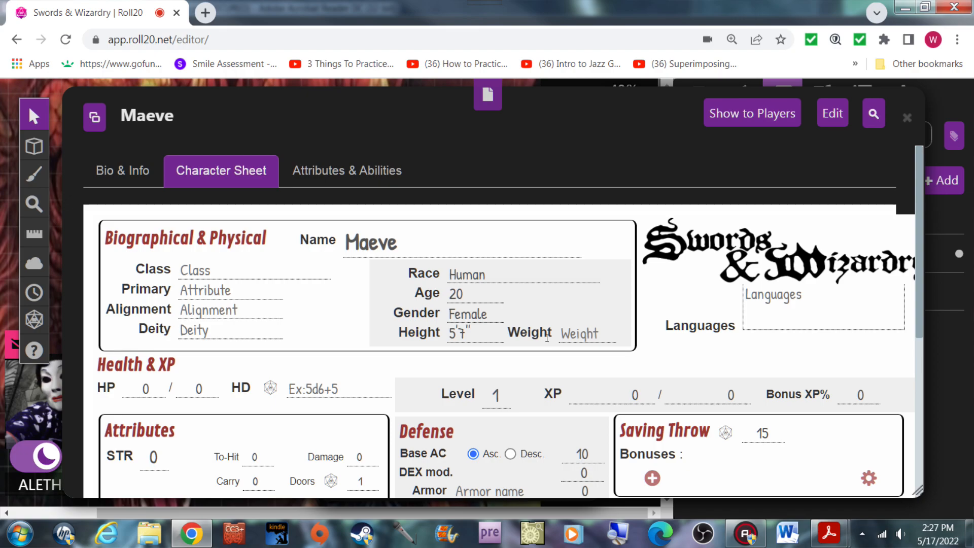
Set Maeve's weight to 145lbs on the character sheet.
left_click(564, 335)
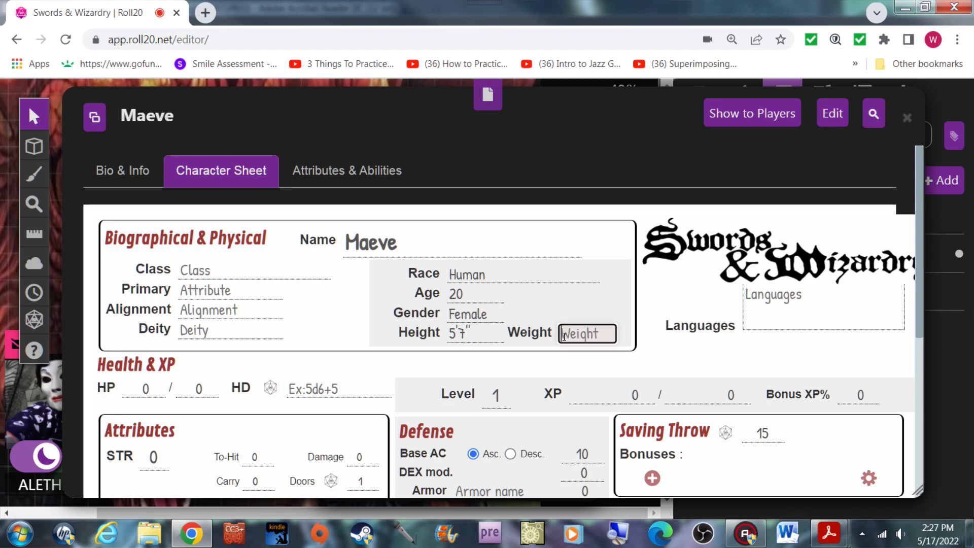
type("145")
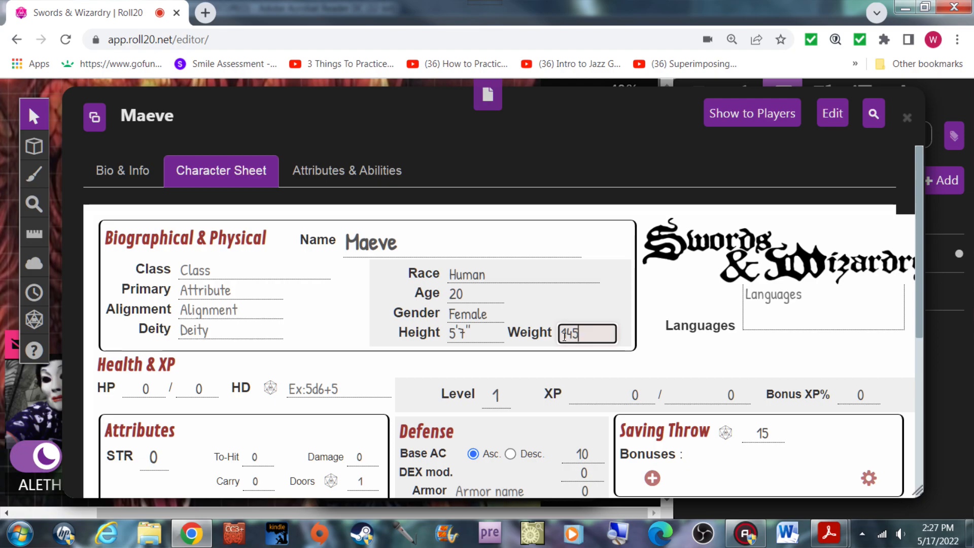
type("lbs")
key("Return")
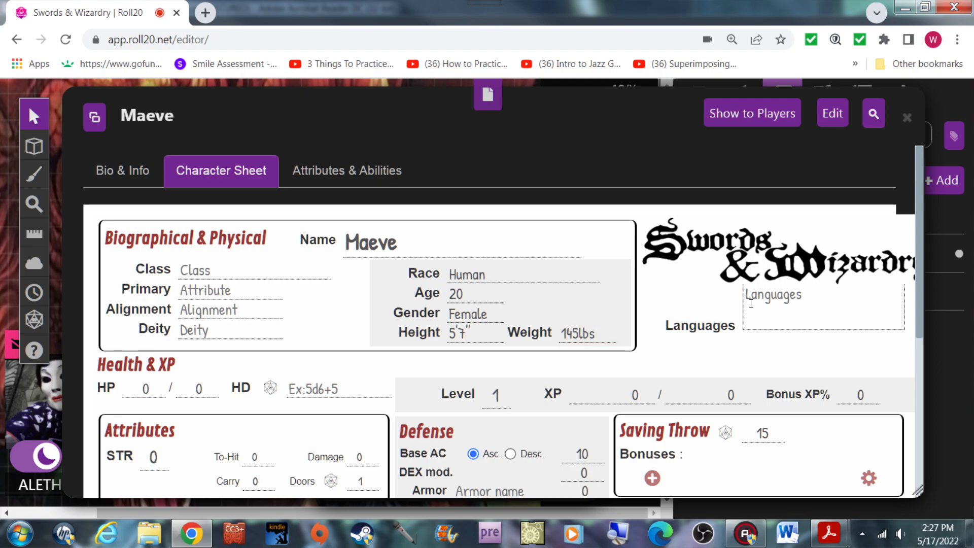
Enter Common as Maeve's language and Druid as her class.
left_click(788, 301)
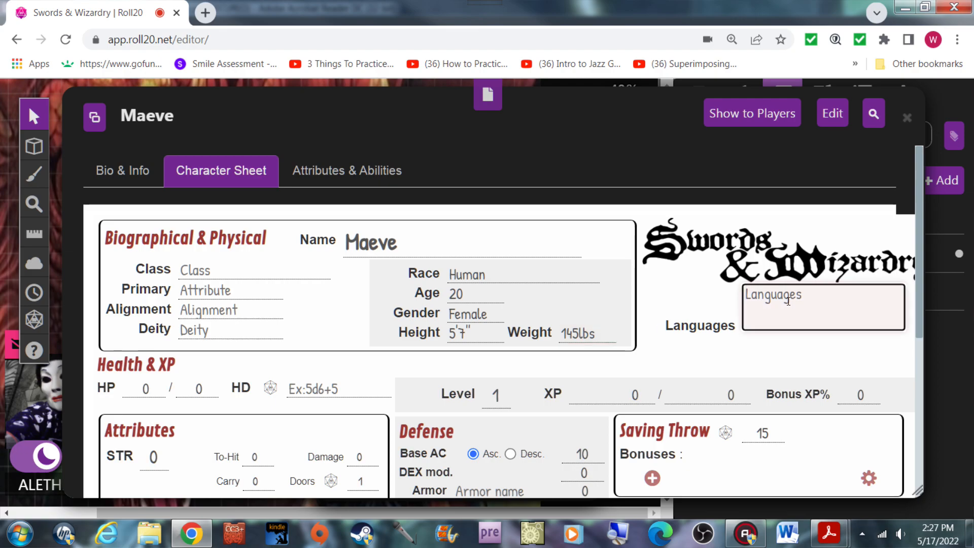
type("Common")
key("Return")
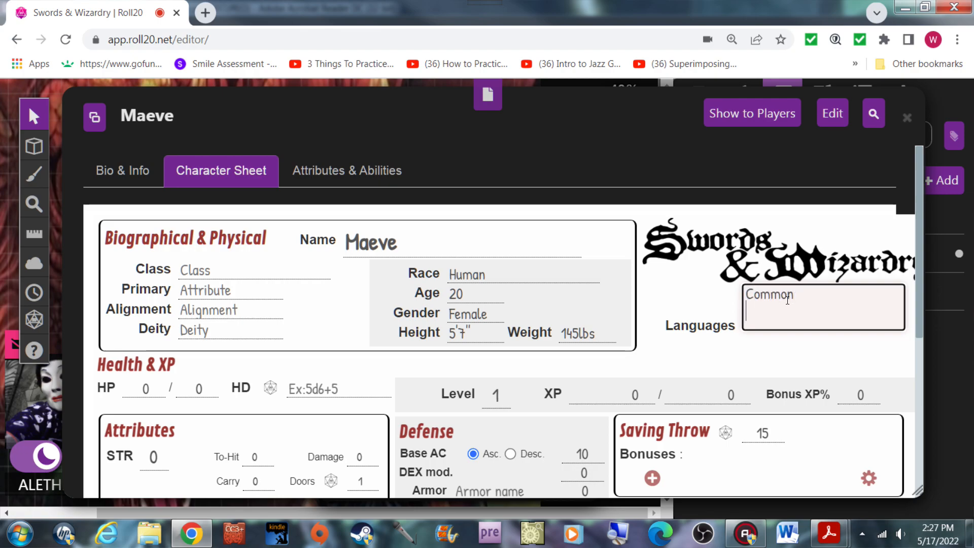
left_click(272, 278)
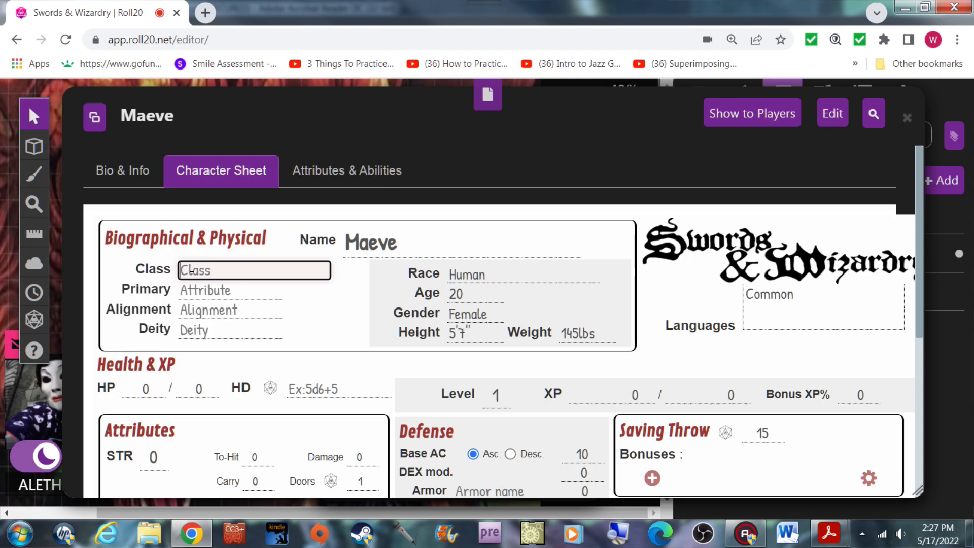
type("Druid")
left_click(199, 289)
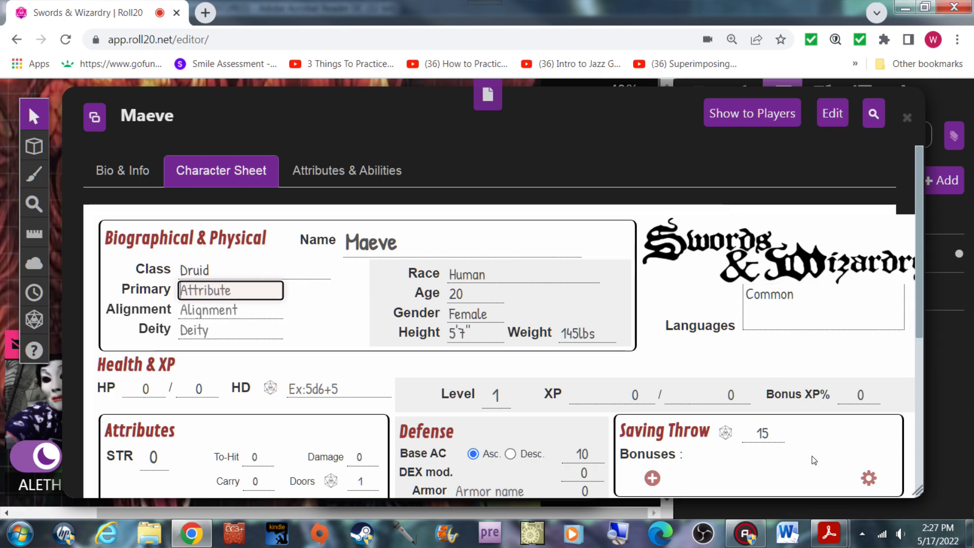
Switch to Adobe Acrobat Reader and go to the Druid class on page 13 of the Swords-Wizardry-Complete-3rd-Printing PDF.
mouse_move(844, 544)
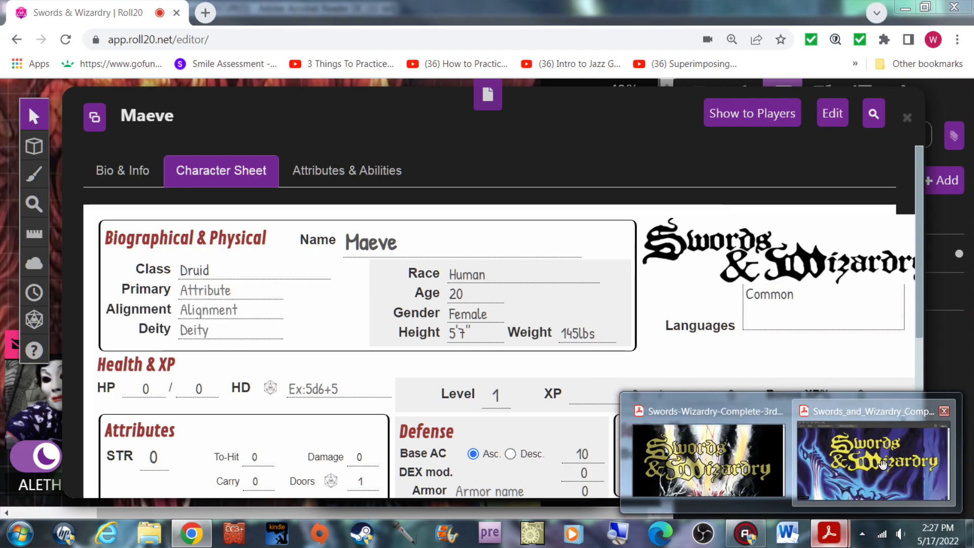
left_click(883, 464)
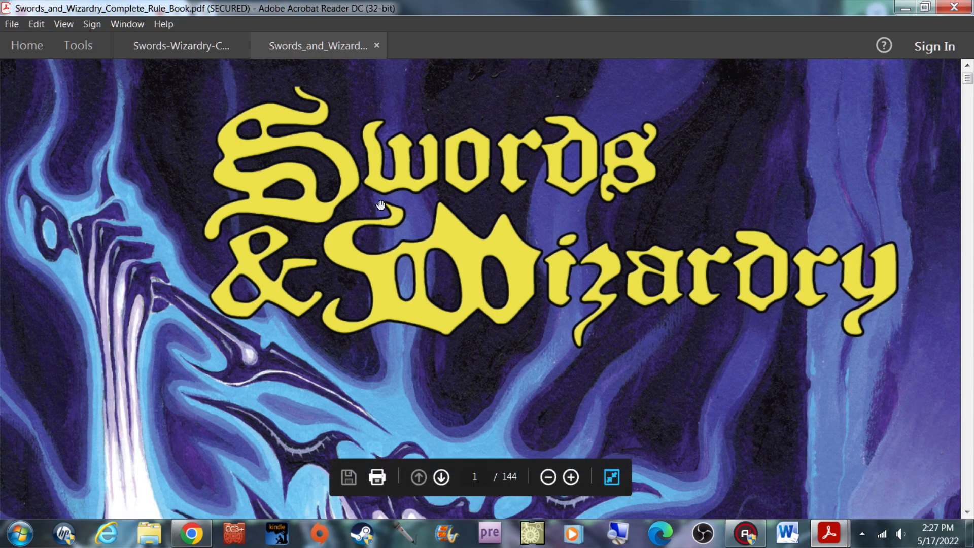
left_click(206, 34)
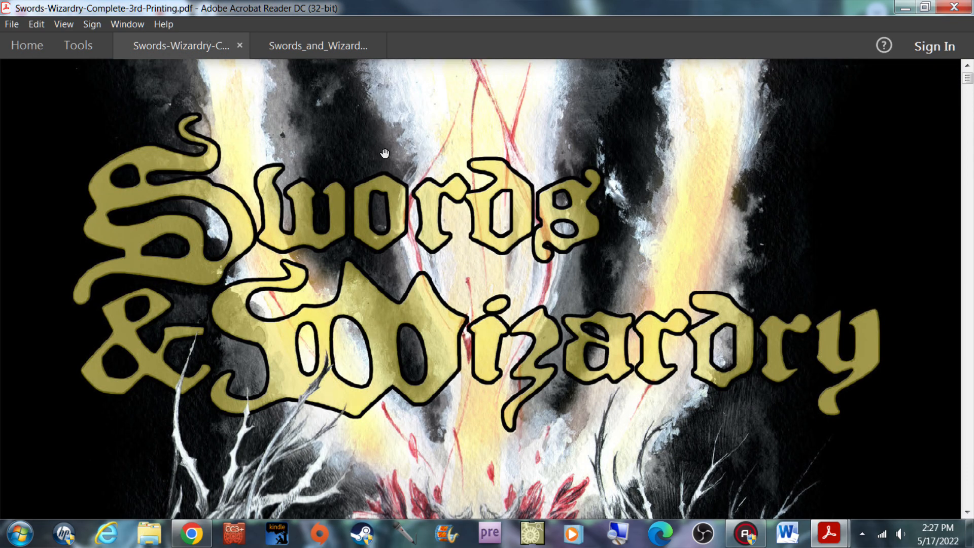
scroll(442, 447, "down", 3)
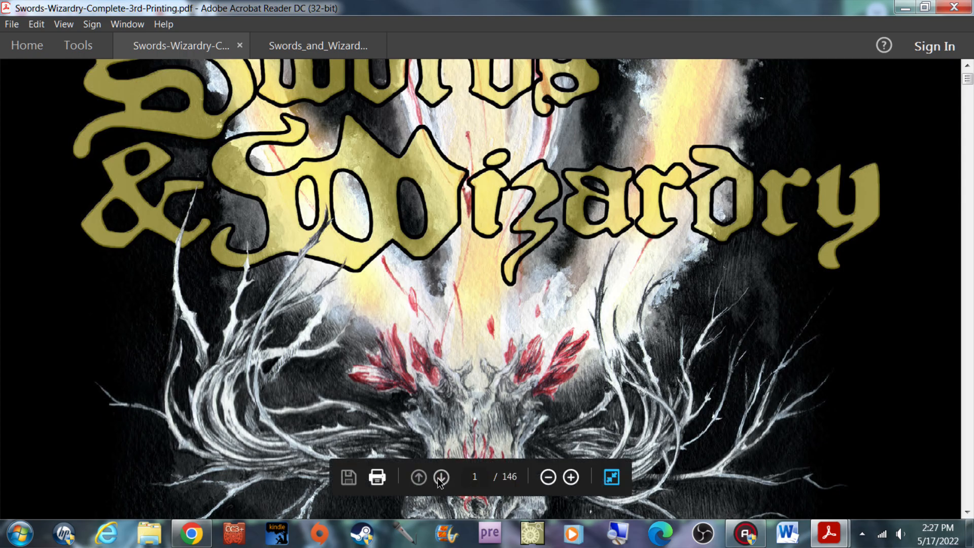
left_click(441, 477)
left_click(440, 477)
left_click(441, 477)
left_click(440, 477)
left_click(440, 477)
left_click(440, 477)
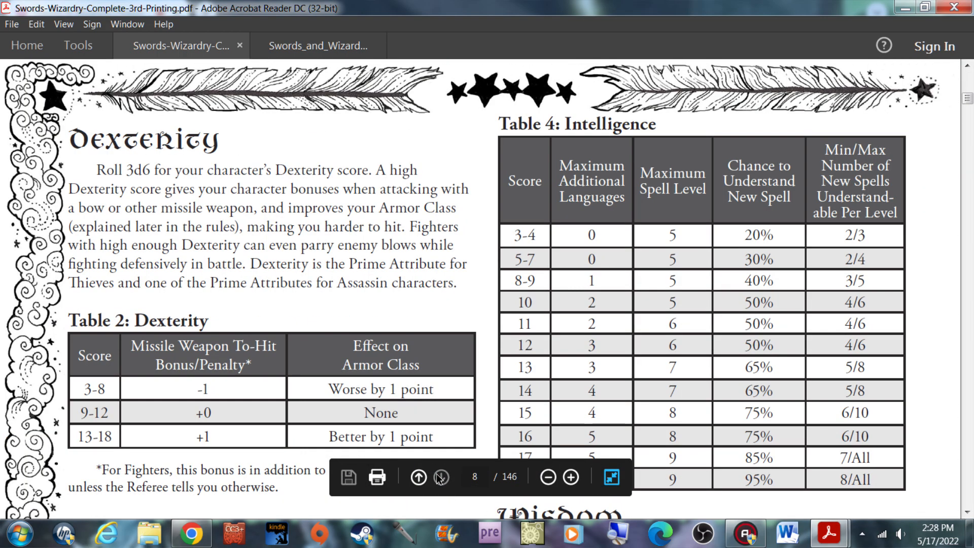
left_click(441, 477)
left_click(440, 477)
left_click(440, 477)
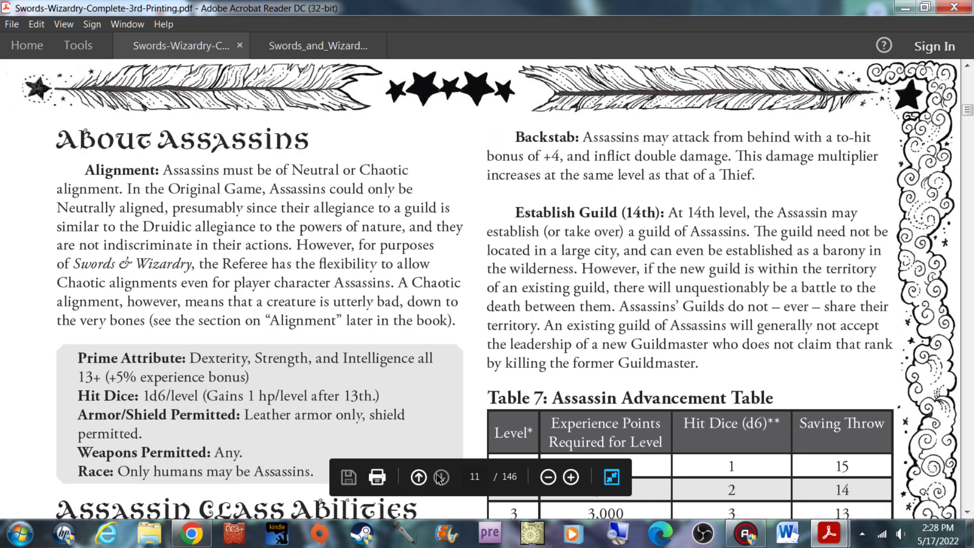
left_click(441, 477)
left_click(441, 477)
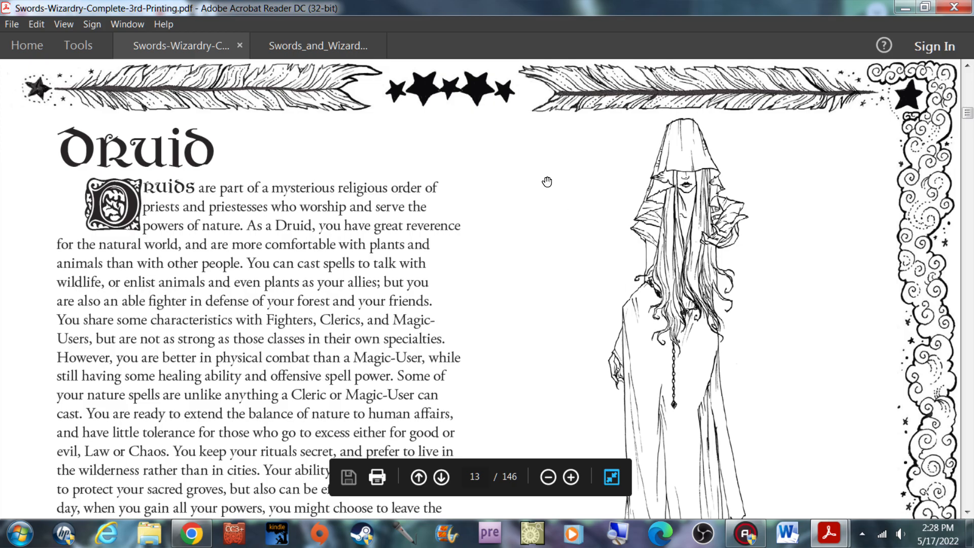
Go to the Druid class on page 12 of the Swords_and_Wizardry_Complete_Rule_Book PDF.
left_click(311, 46)
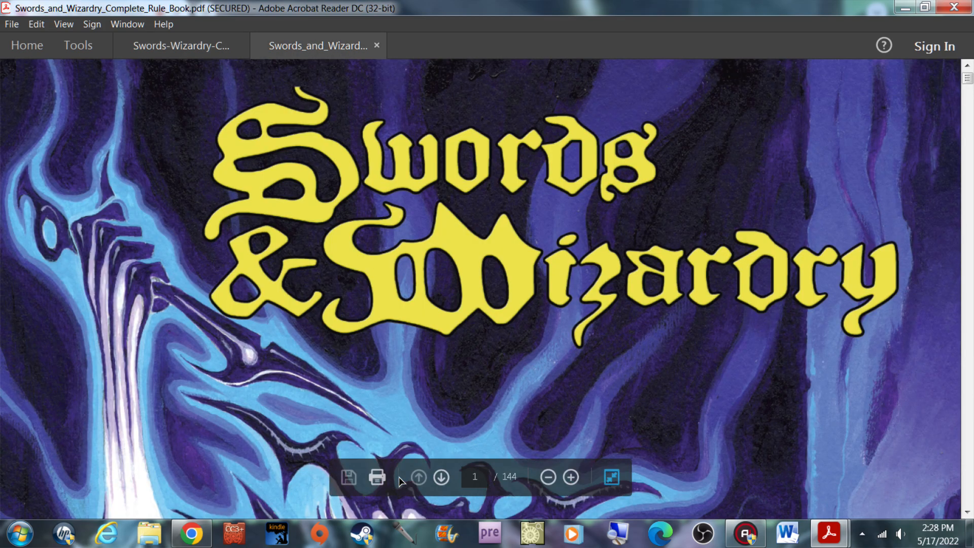
left_click(441, 478)
left_click(441, 477)
left_click(441, 478)
left_click(441, 478)
left_click(441, 477)
left_click(441, 478)
left_click(441, 477)
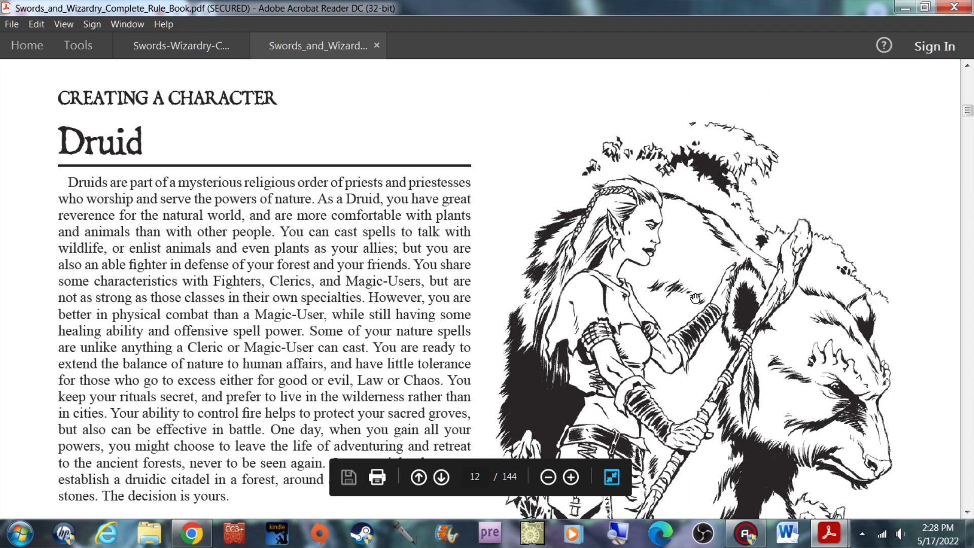
Examine the Druid's description, the box with prime attribute, hit dice and permitted equipment, and the start of About Druids.
scroll(695, 298, "down", 2)
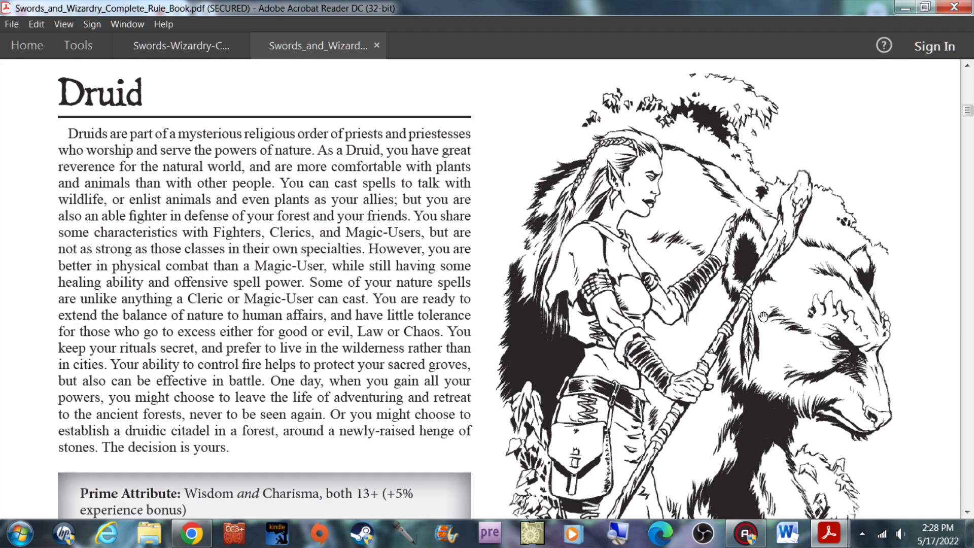
scroll(763, 317, "down", 5)
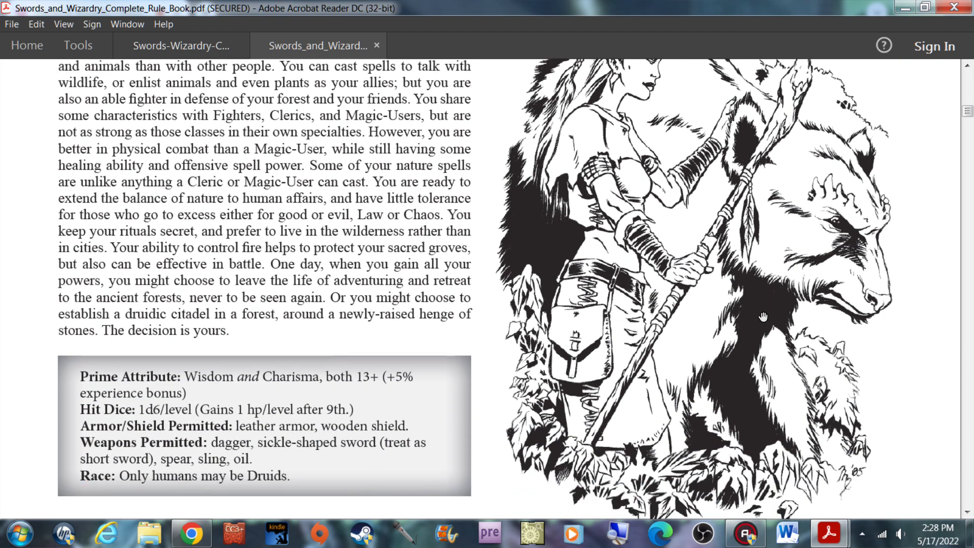
scroll(763, 316, "down", 2)
scroll(763, 316, "down", 2)
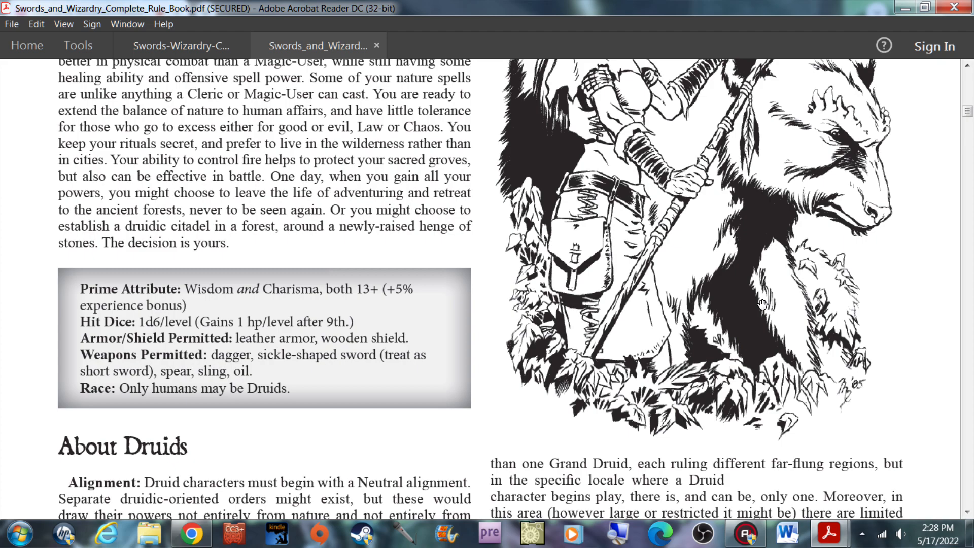
scroll(613, 350, "up", 4)
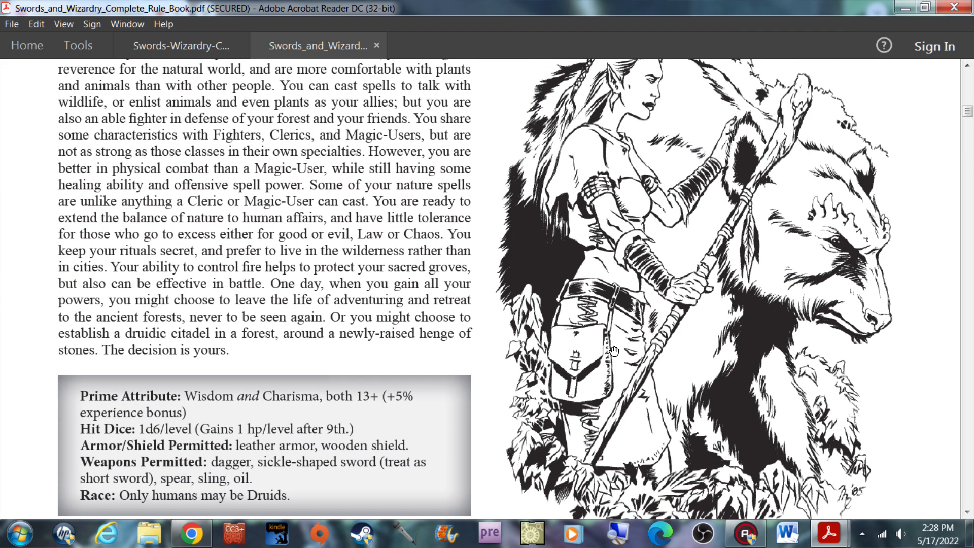
scroll(613, 350, "up", 3)
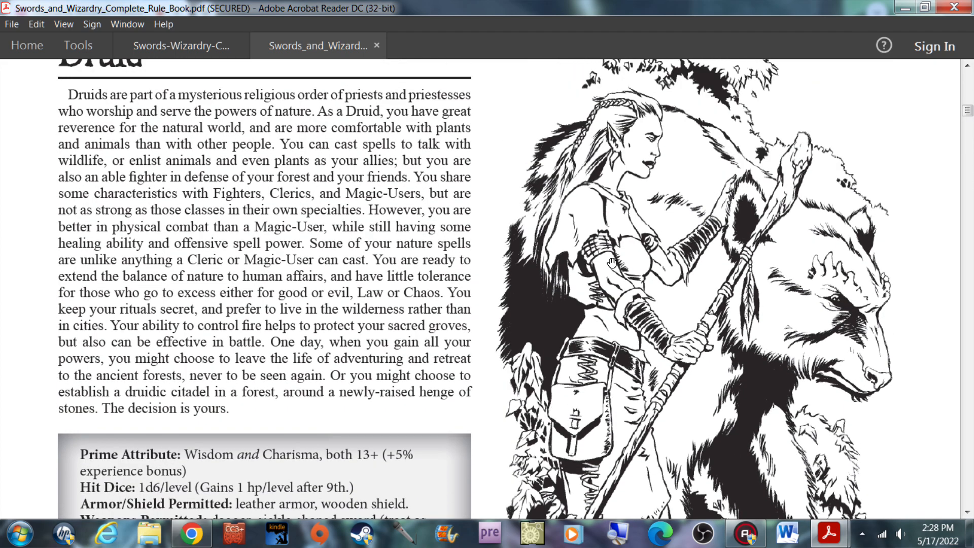
scroll(613, 263, "down", 4)
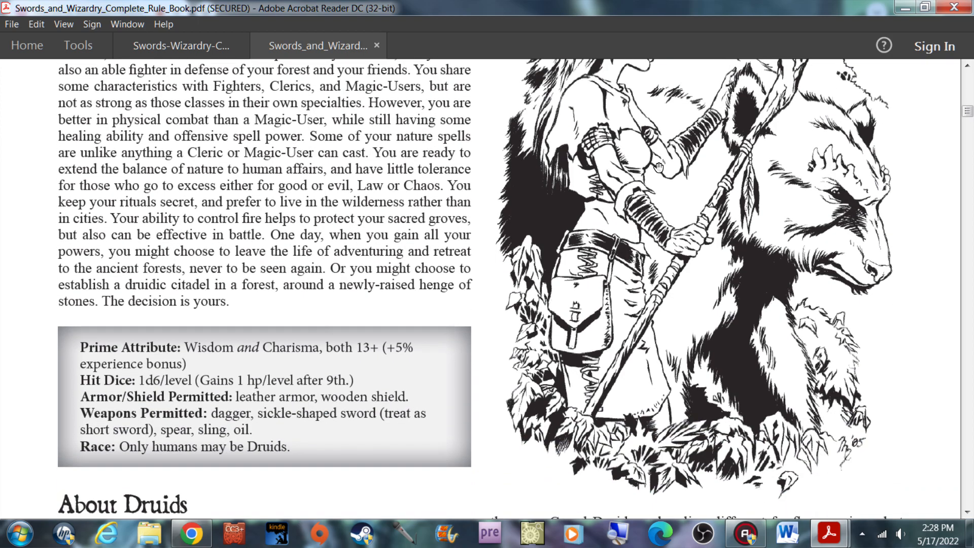
scroll(667, 209, "up", 3)
scroll(390, 146, "down", 4)
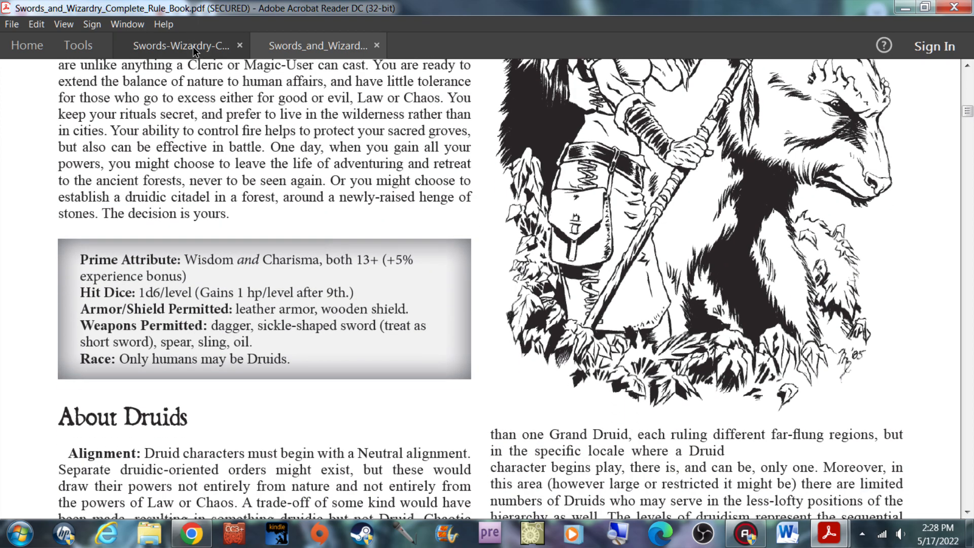
Check the Druid's prime attribute and alignment rules in the 3rd Printing PDF and return to the Roll20 character sheet.
left_click(193, 47)
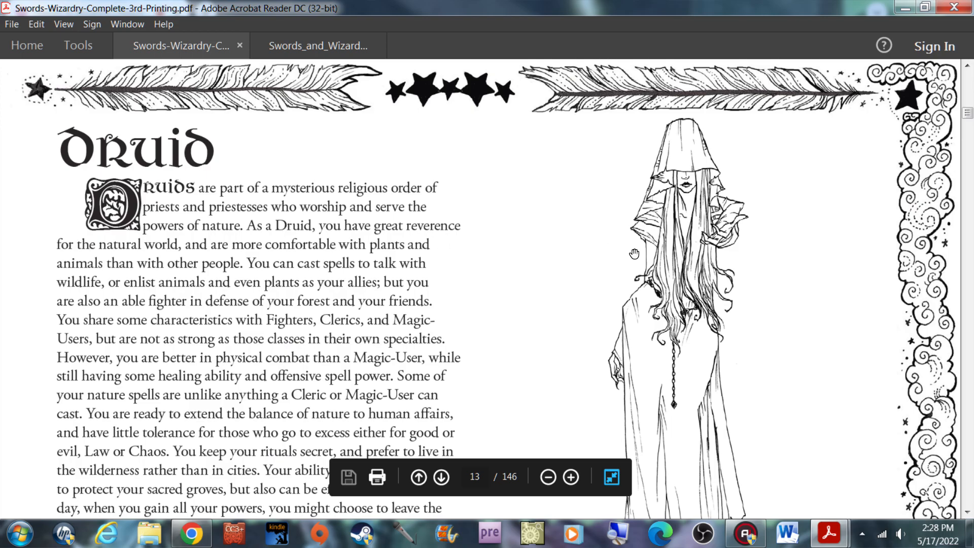
scroll(634, 254, "down", 12)
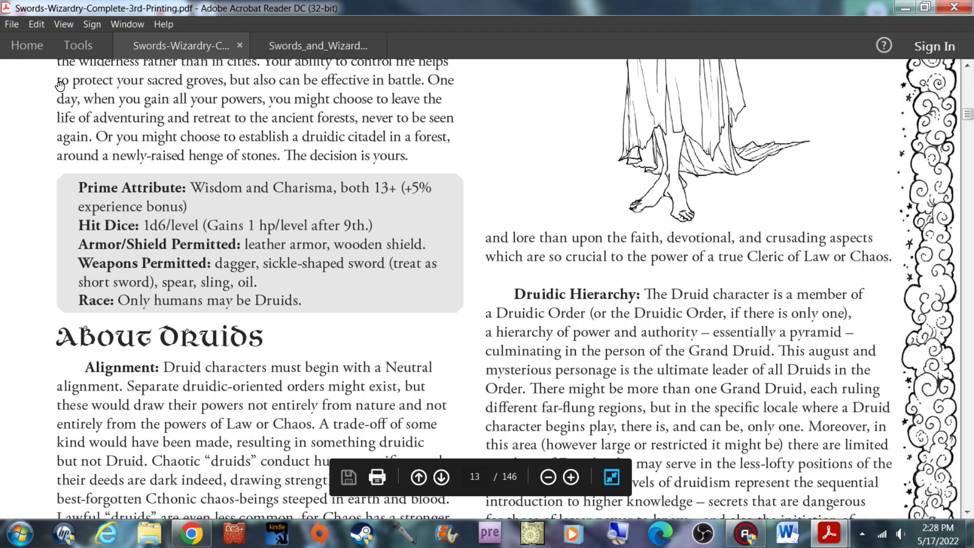
left_click(909, 9)
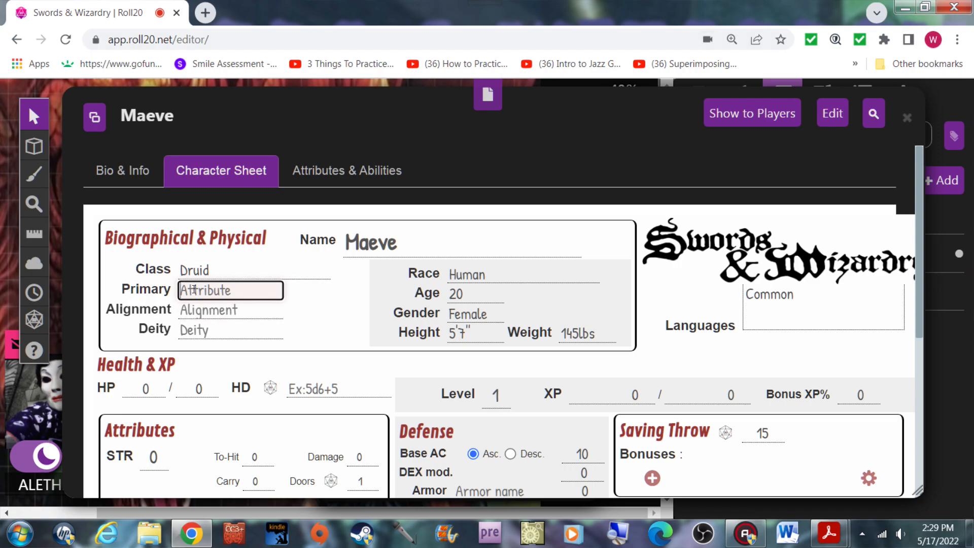
Enter WIS & CHA 13+ as Maeve's primary attribute.
type("WIS")
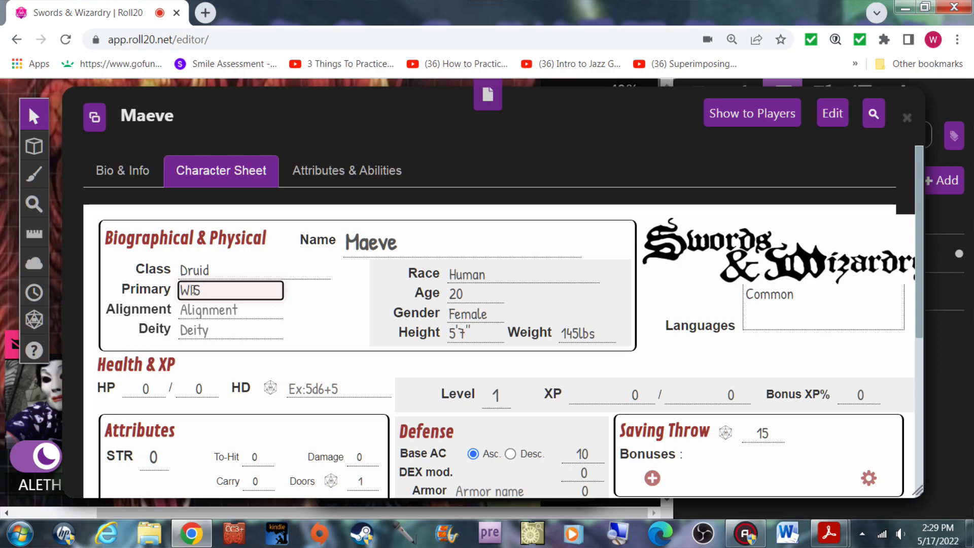
type(" & CHA")
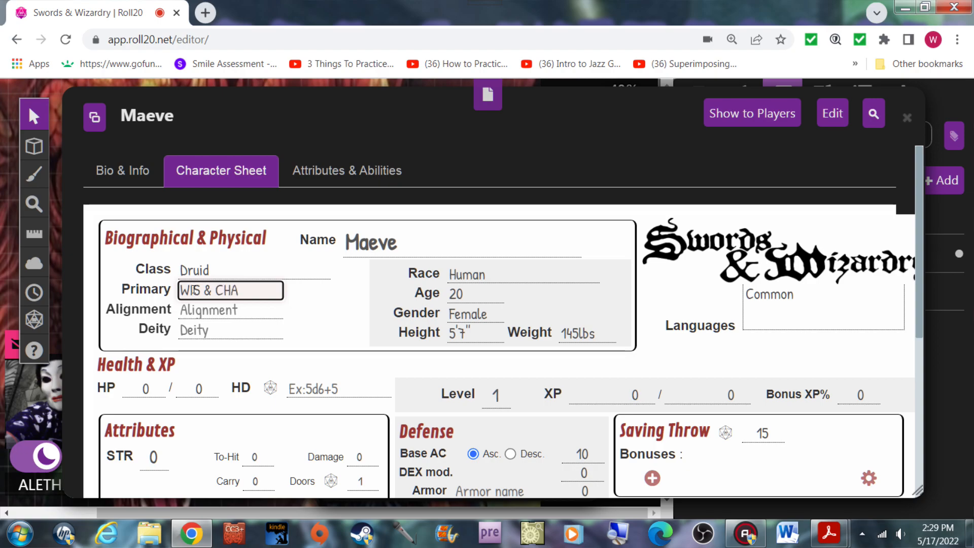
type(" 13")
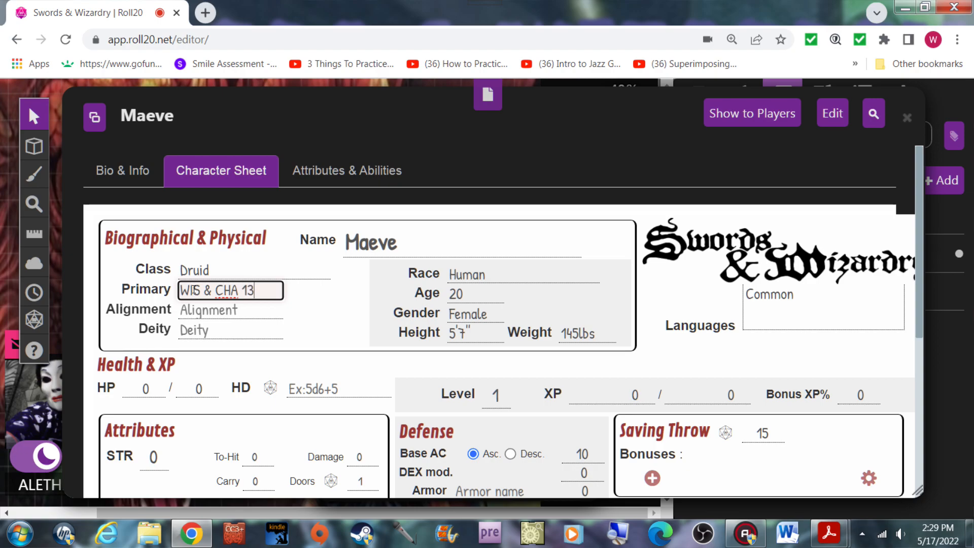
type("+")
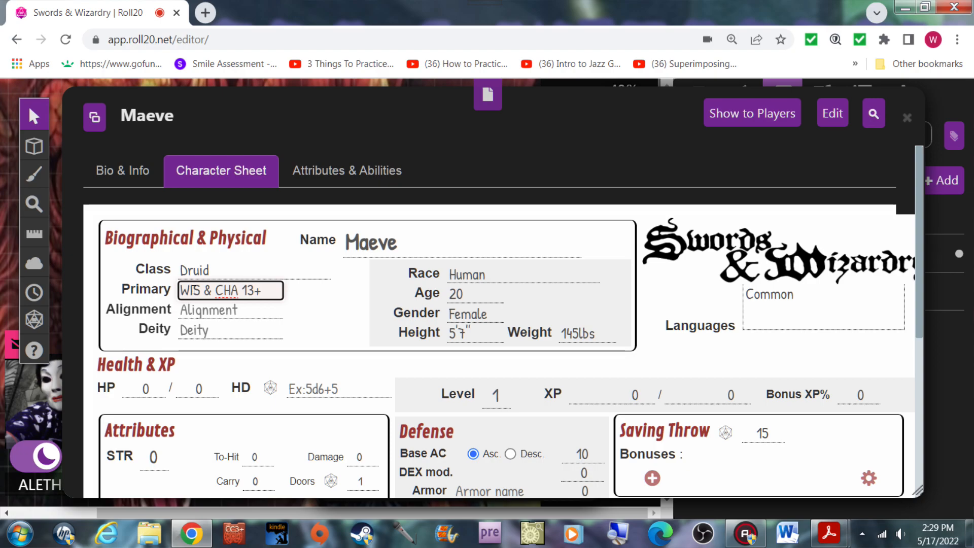
Set Maeve's alignment to Neutral.
left_click(199, 311)
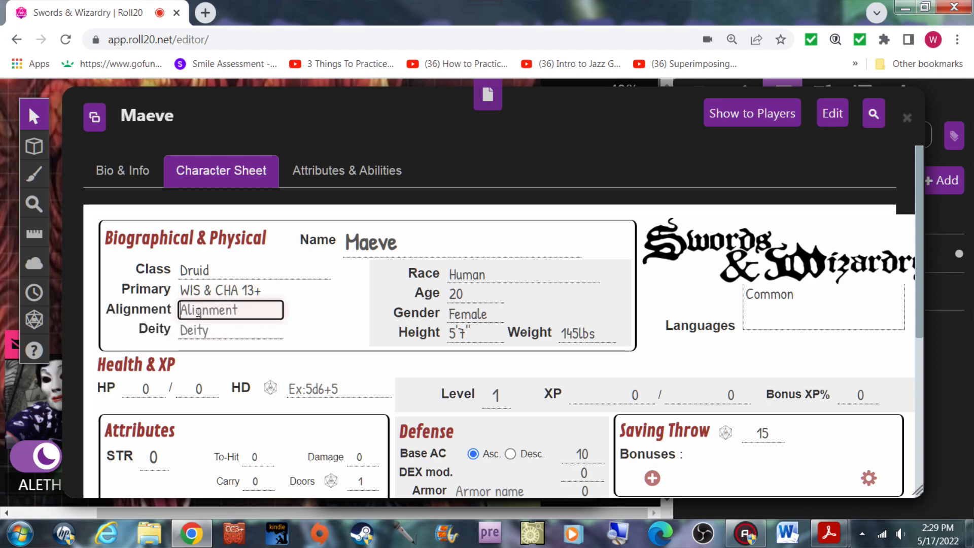
type("Neutrial")
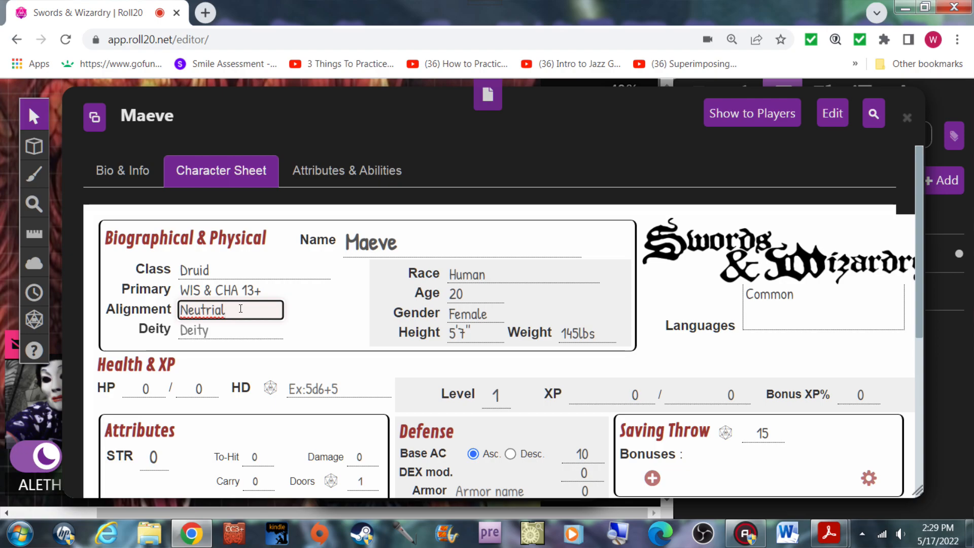
key("BackSpace")
key("BackSpace")
key("BackSpace")
key("BackSpace")
key("BackSpace")
type("tral")
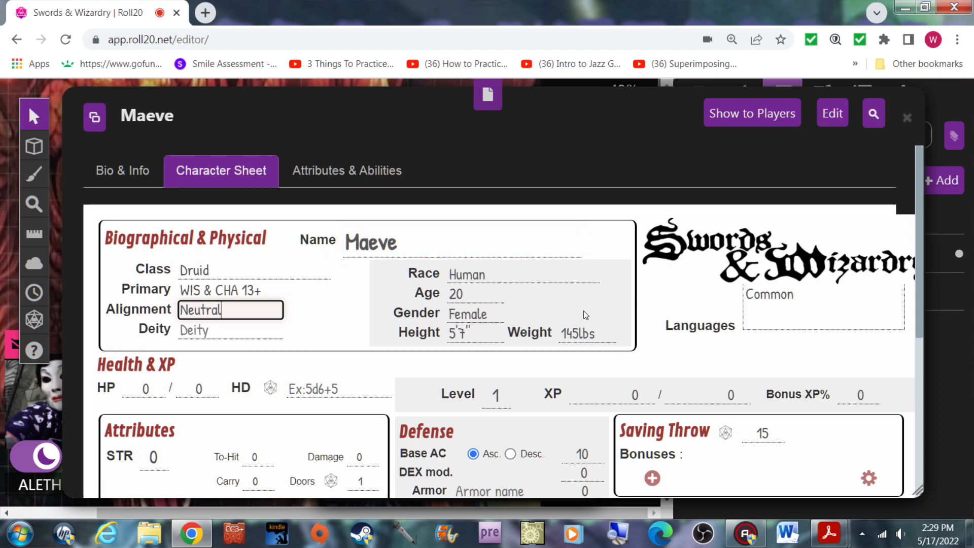
Enter Ehlonna as Maeve's deity.
key("Tab")
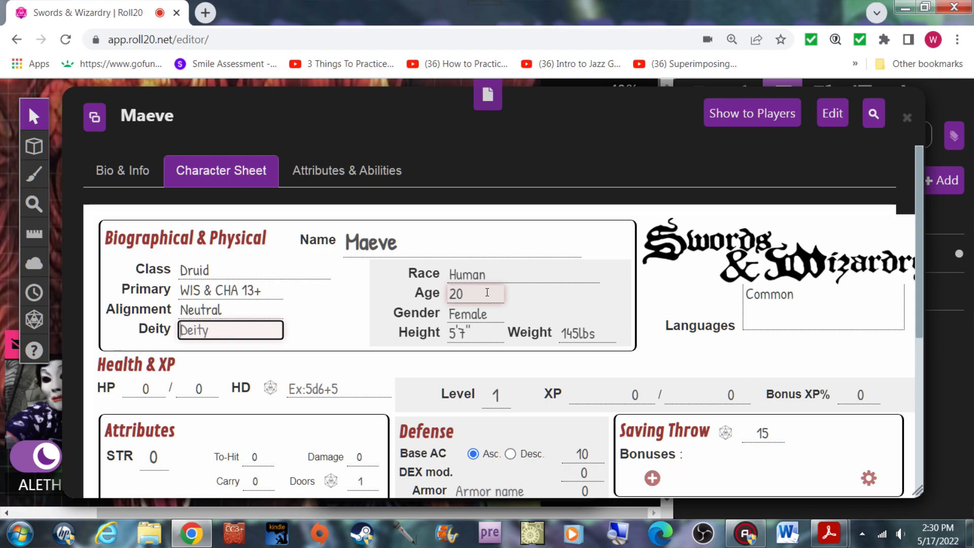
type("E")
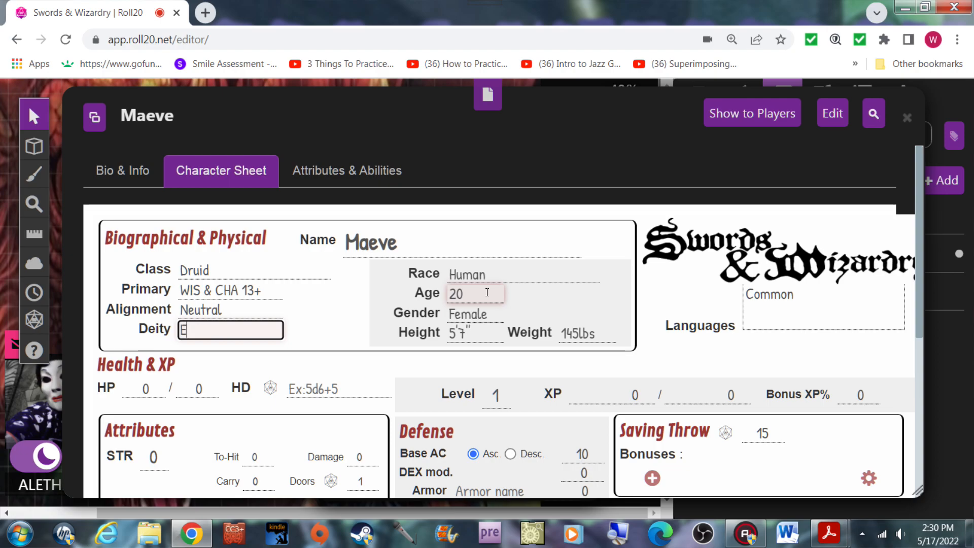
type("hlonna")
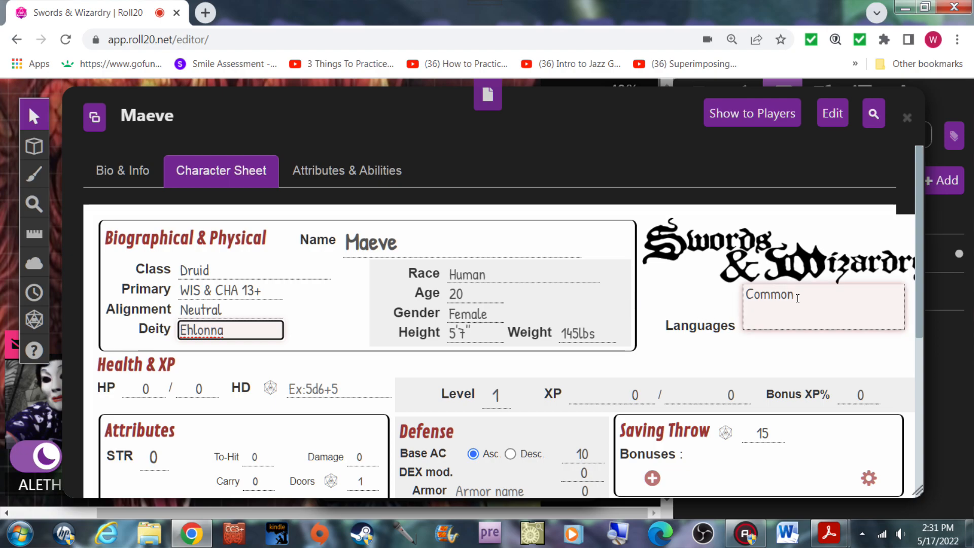
Add Druidic after Common in Maeve's languages, separated by a comma.
left_click(797, 298)
type(",")
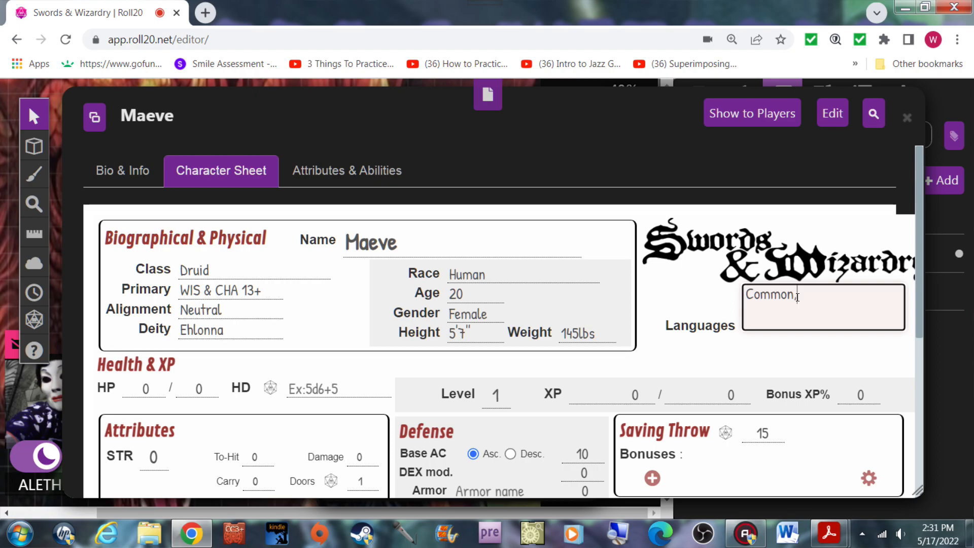
type("Druidic")
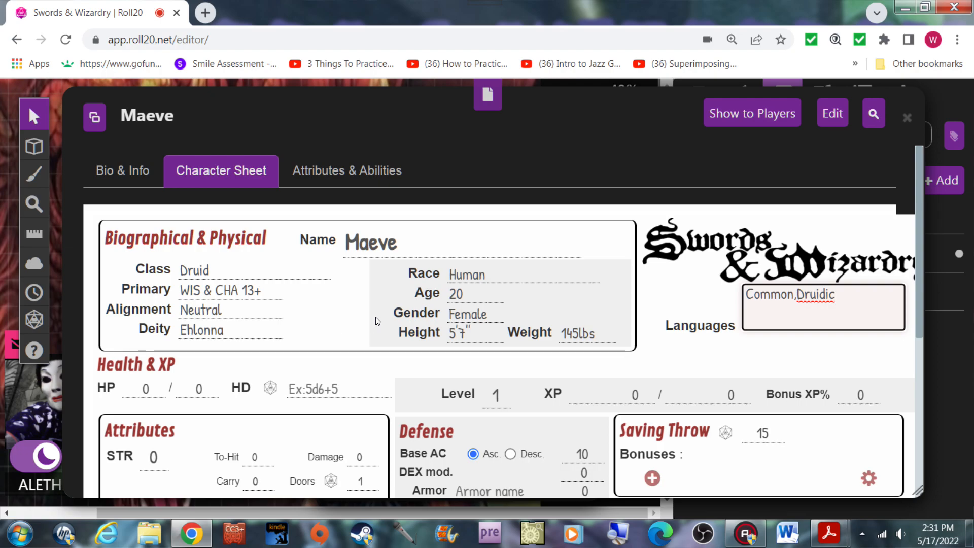
left_click(451, 294)
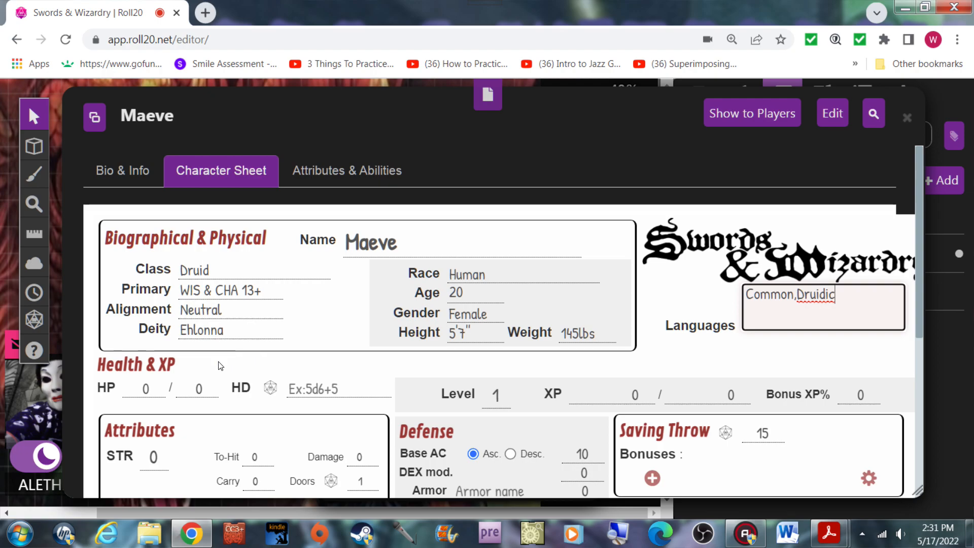
Review the sheet's Attributes section and switch to the Complete Rule Book PDF in Acrobat Reader to consult the rules.
scroll(198, 385, "down", 3)
scroll(193, 359, "down", 1)
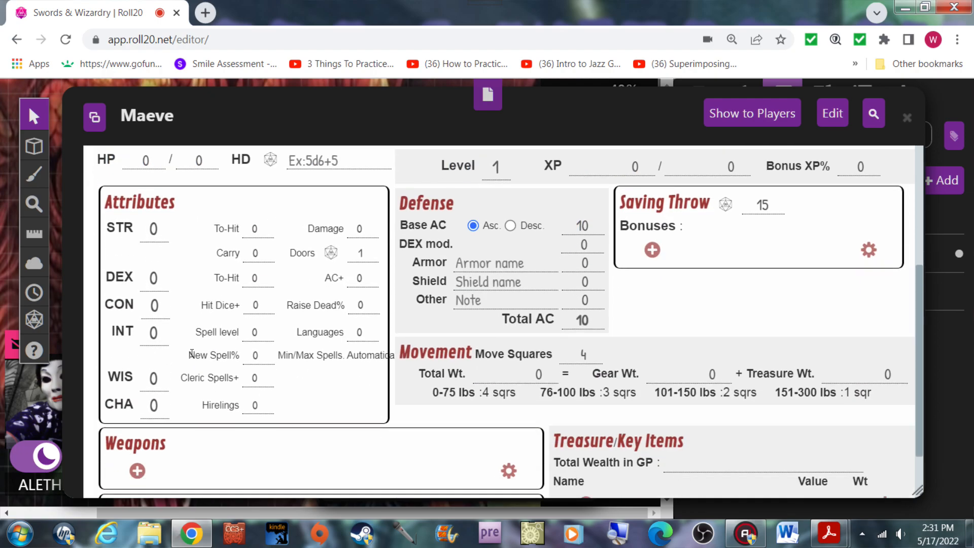
mouse_move(829, 533)
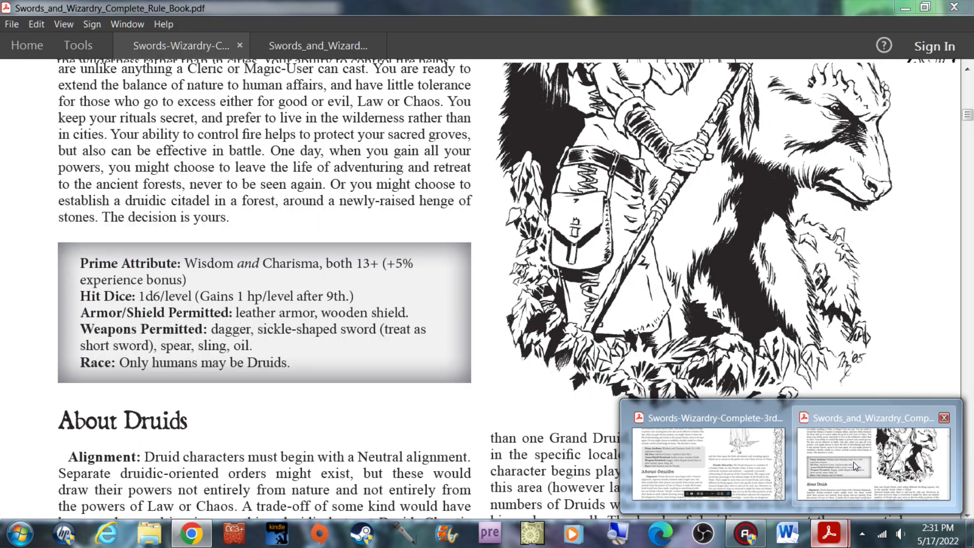
left_click(853, 462)
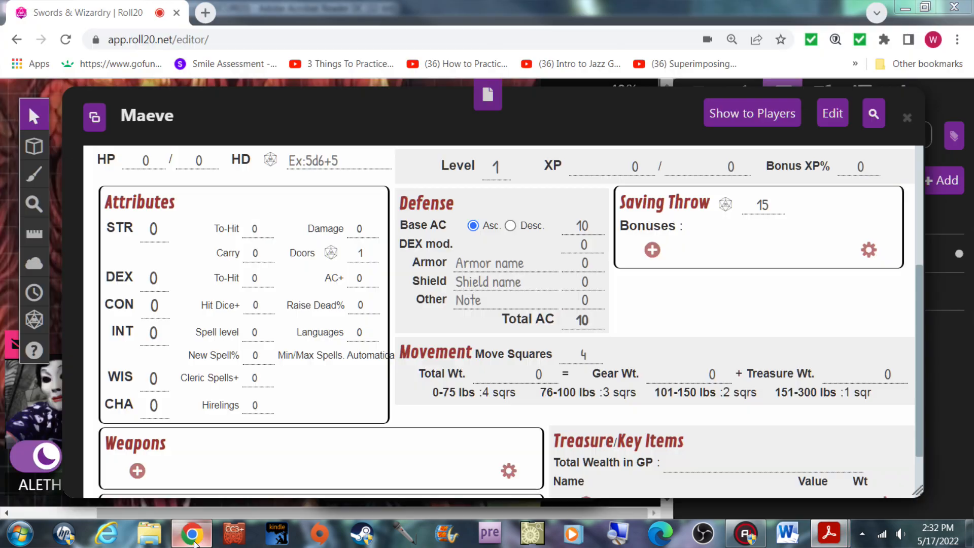
Switch back to Roll20, pop Maeve's character sheet out into its own window, and minimize that window.
left_click(193, 534)
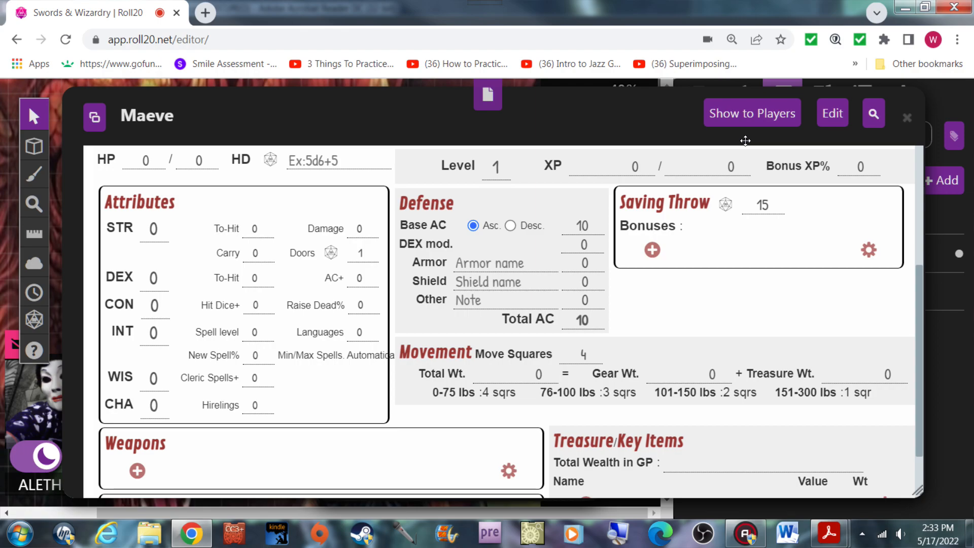
left_click_drag(626, 129, 603, 147)
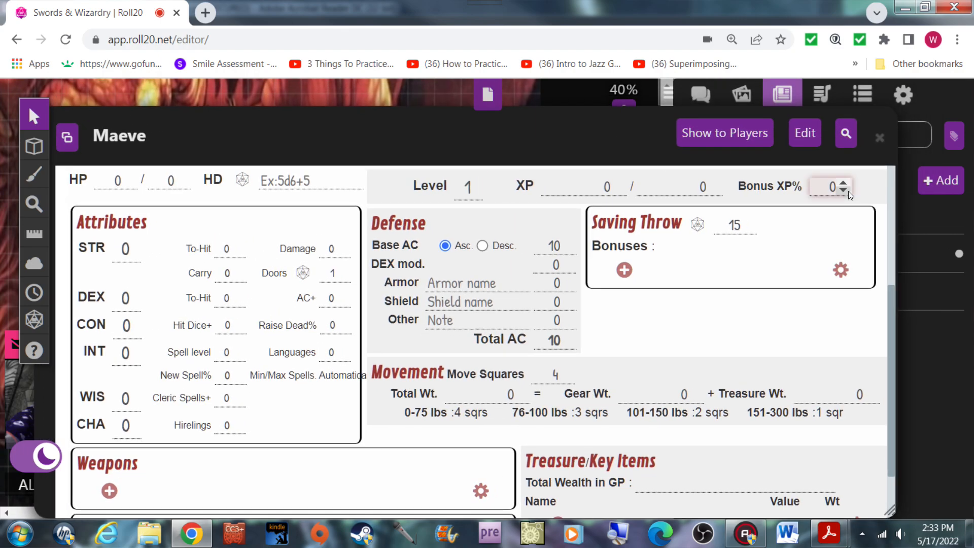
left_click(60, 145)
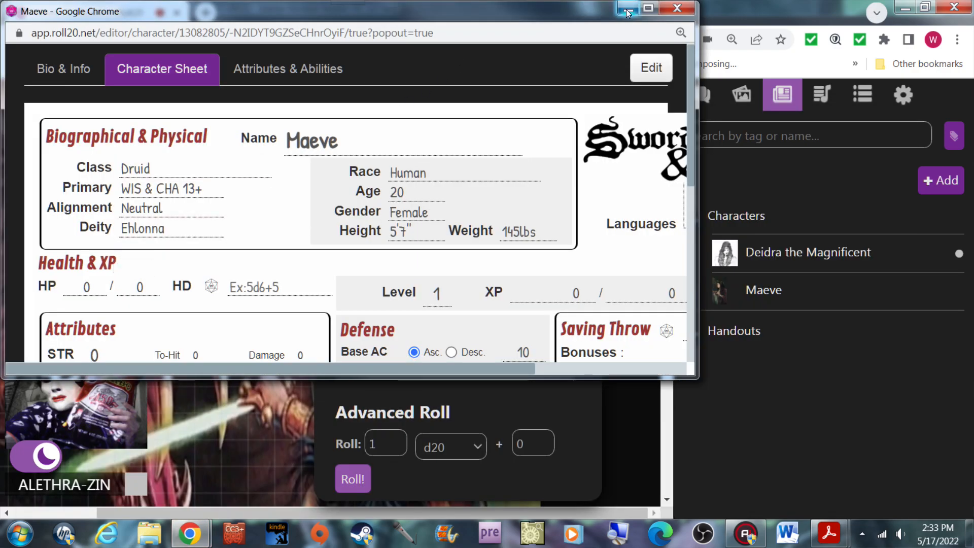
left_click(627, 9)
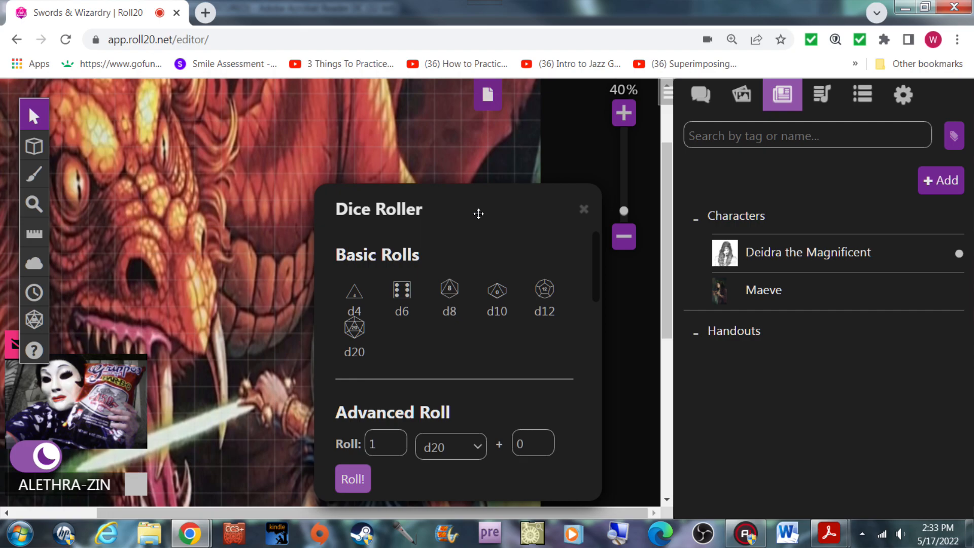
Check the Dice Options settings, hide the sidebar and move the Dice Roller clear of most of the map artwork.
left_click_drag(477, 214, 827, 226)
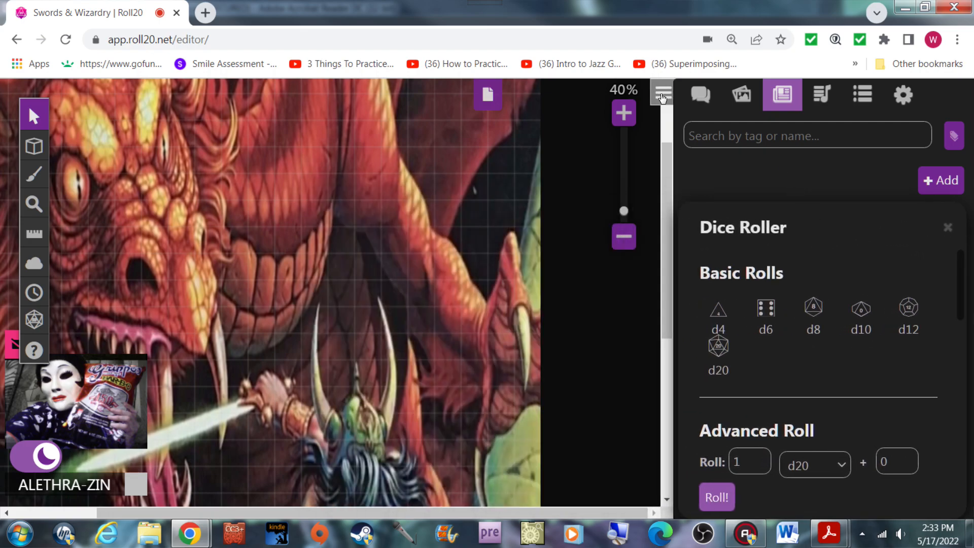
left_click(658, 95)
left_click_drag(863, 228, 859, 210)
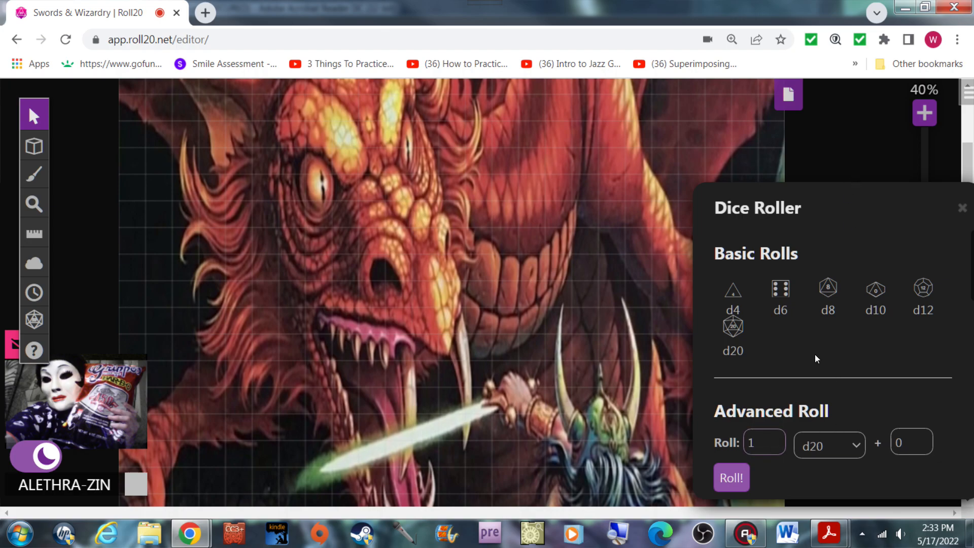
left_click(962, 102)
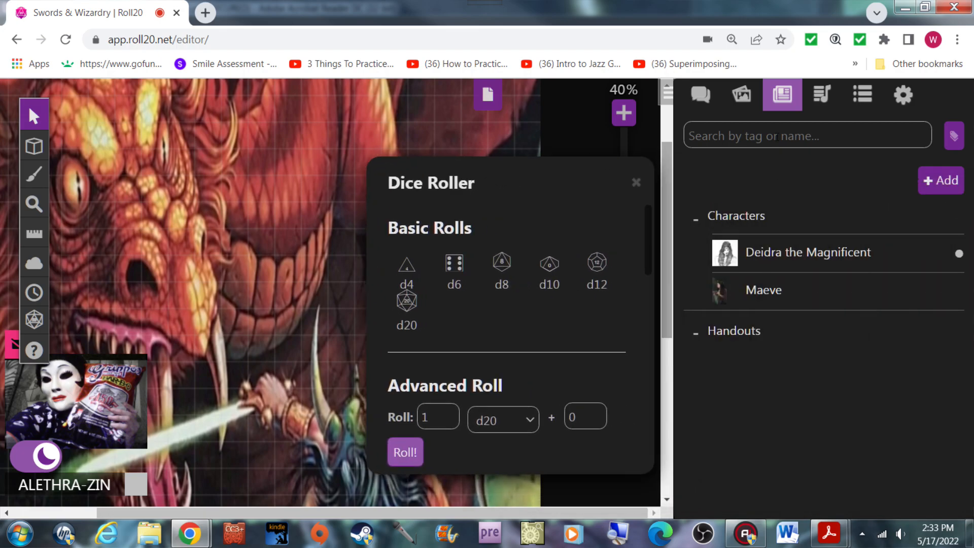
left_click(911, 92)
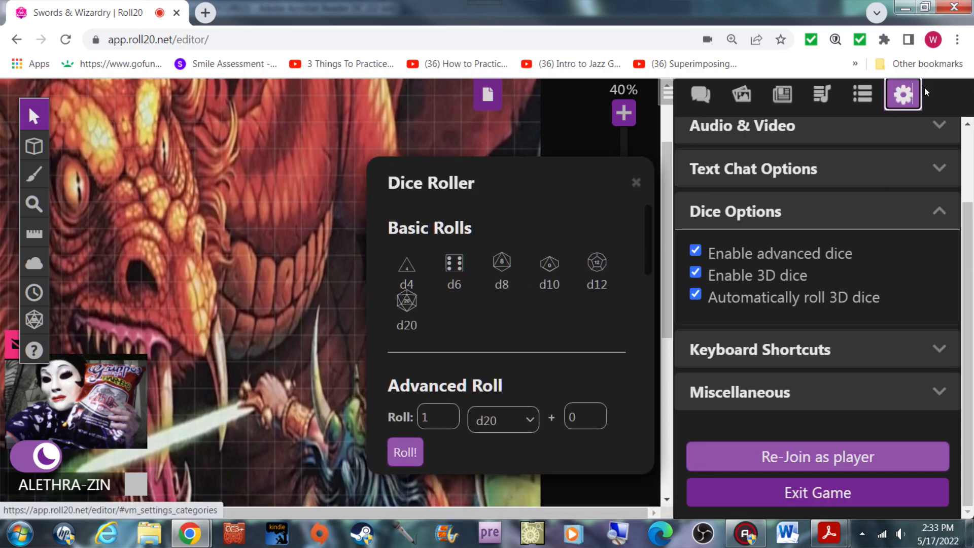
left_click(666, 94)
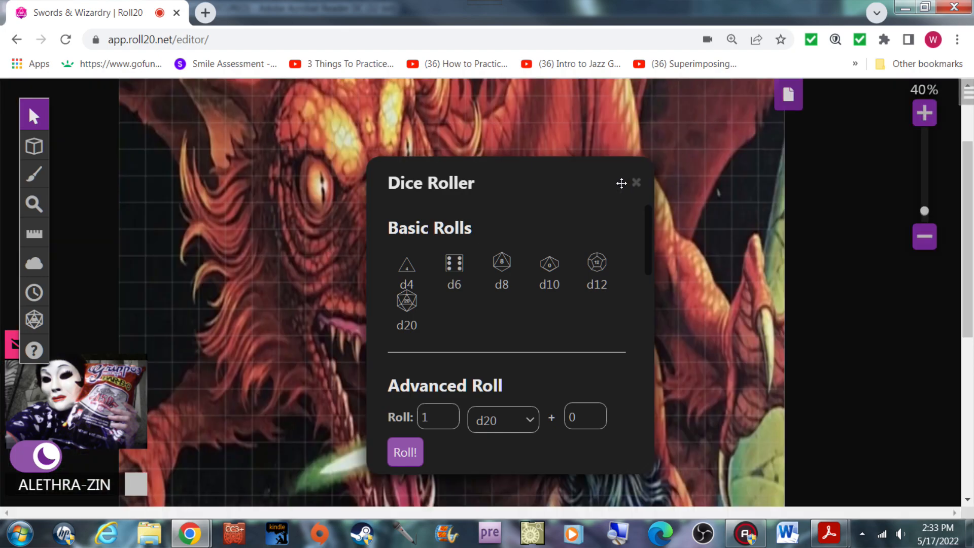
left_click_drag(600, 187, 893, 233)
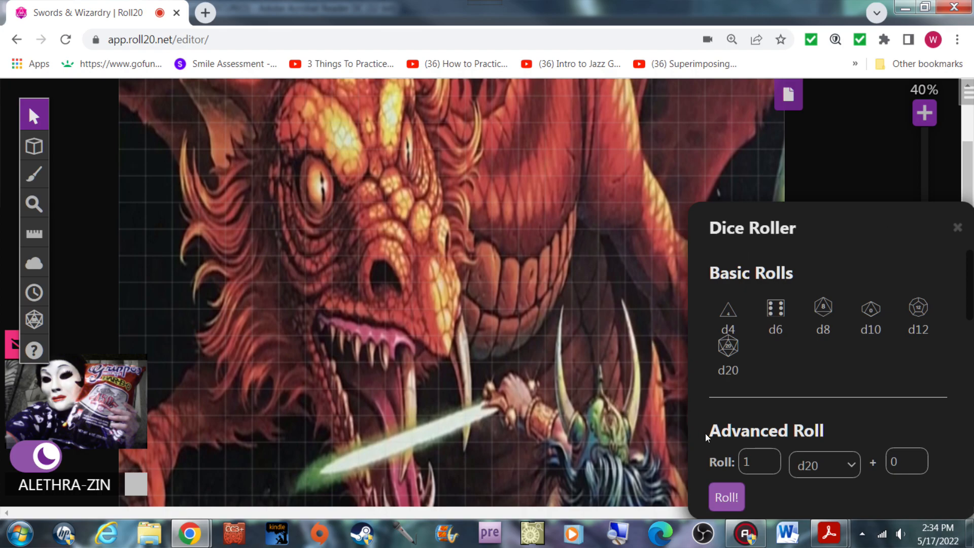
Set the Dice Roller's advanced roll to 4 d6 with a +0 modifier and roll it.
left_click(769, 459)
left_click(768, 459)
left_click(769, 459)
left_click(852, 459)
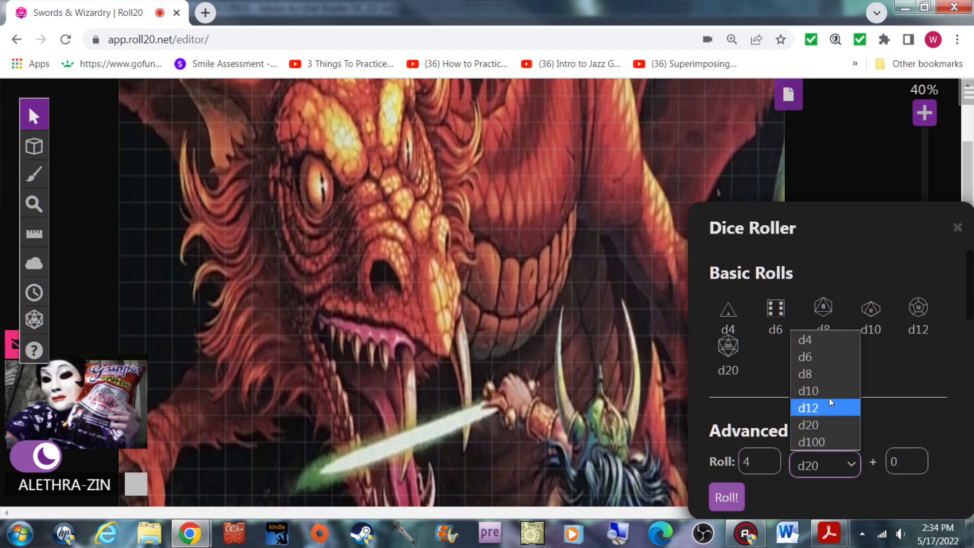
left_click(821, 359)
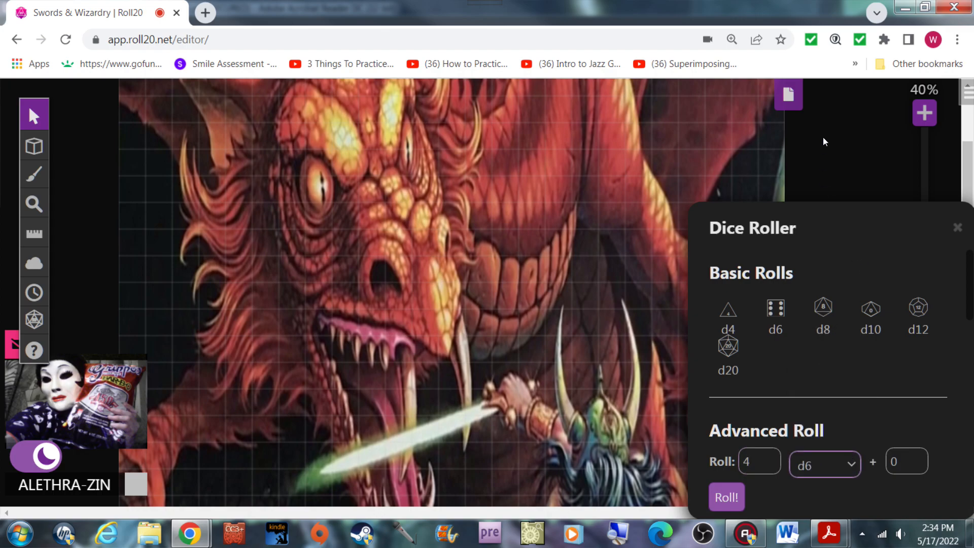
left_click(727, 497)
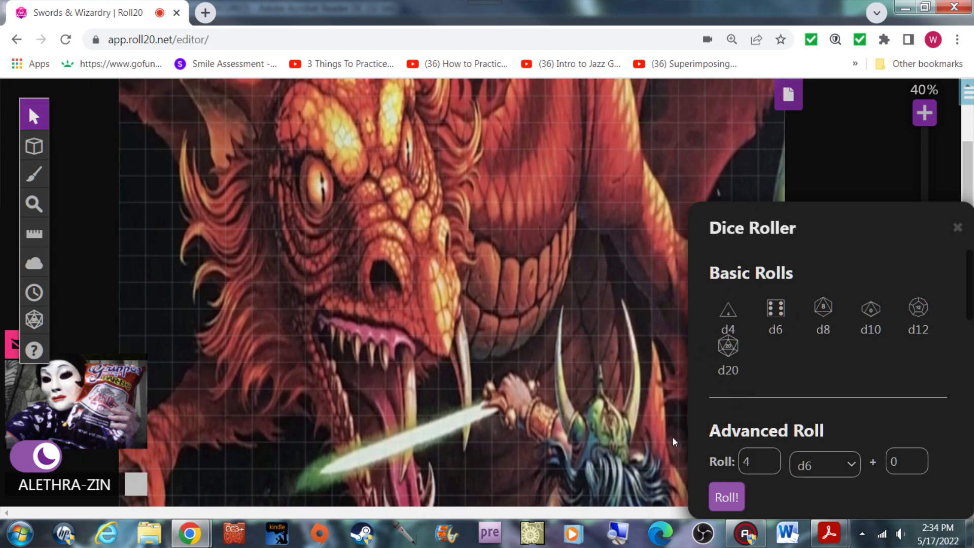
Bring Maeve's popped-out character sheet back up and maximize its window.
mouse_move(189, 532)
left_click(224, 483)
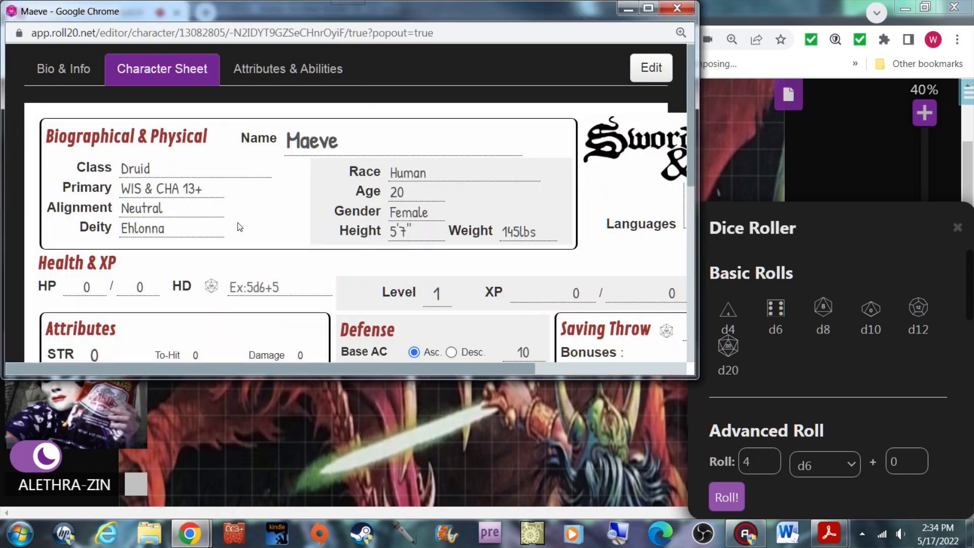
left_click(648, 8)
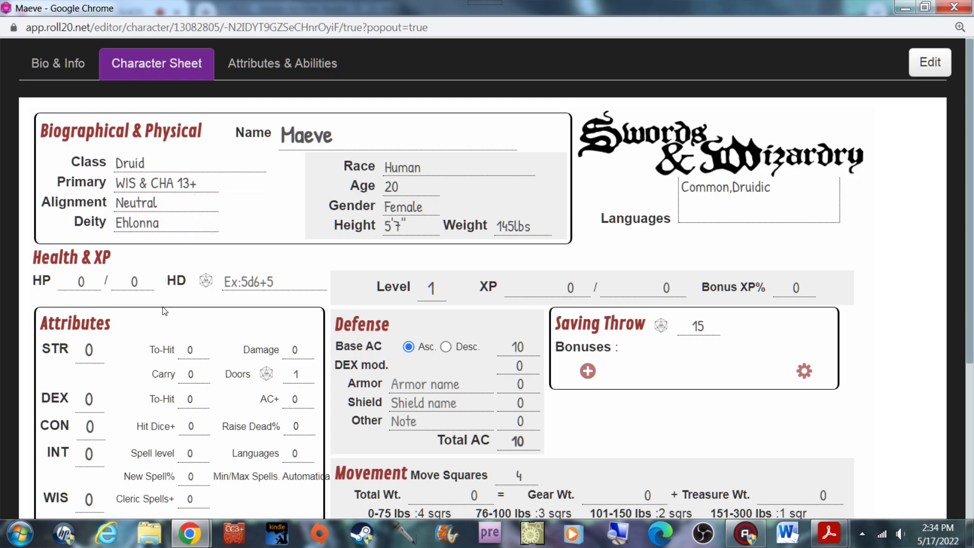
scroll(164, 313, "down", 3)
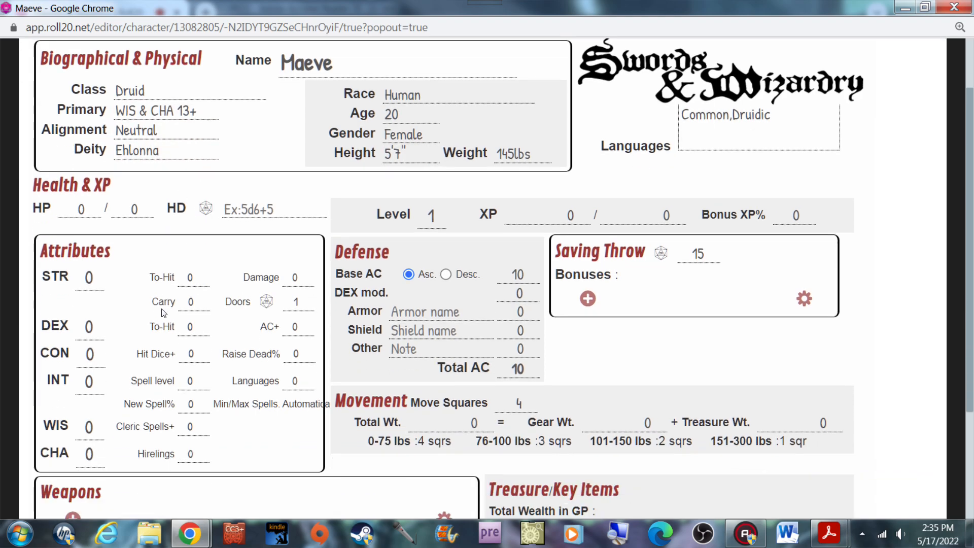
Set Maeve's STR to 12 and its To-Hit modifier to 0 in the Attributes section.
left_click(81, 198)
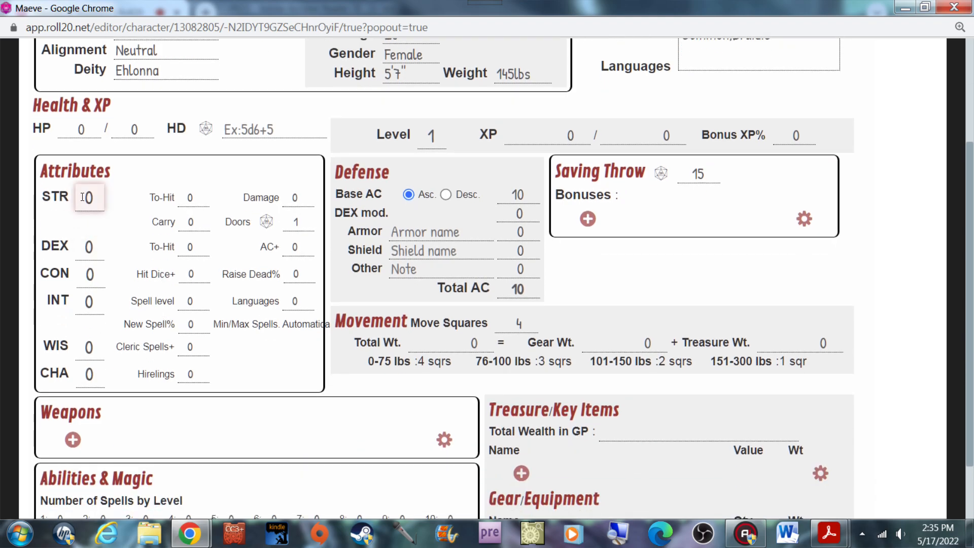
left_click(91, 197)
key("BackSpace")
type("12")
key("Return")
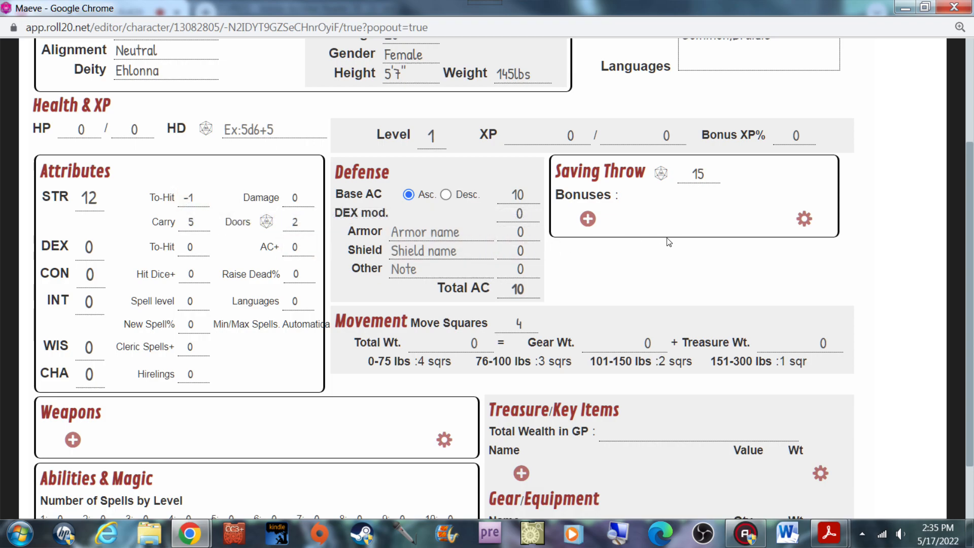
left_click(201, 197)
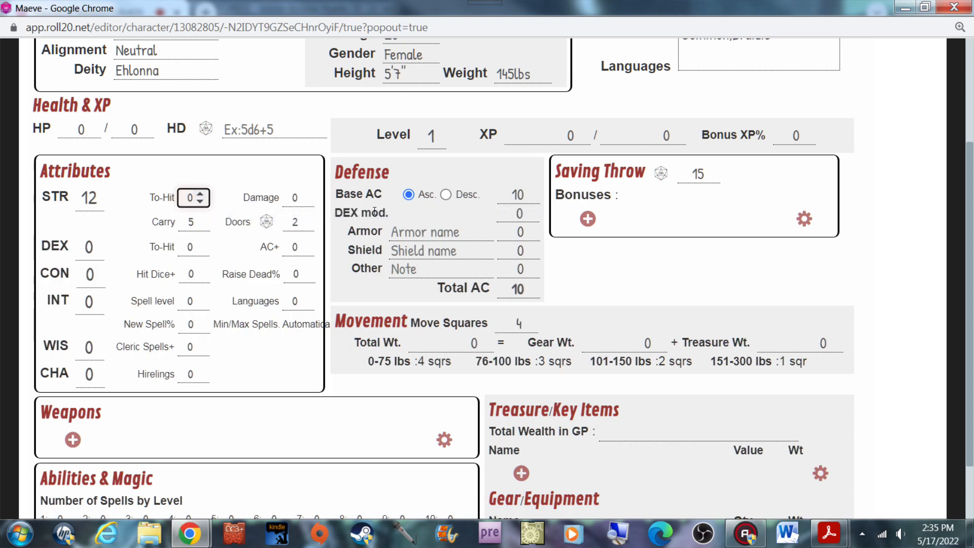
Roll 4d6 again in the Dice Roller for the second attribute score and return to Maeve's sheet.
left_click(905, 8)
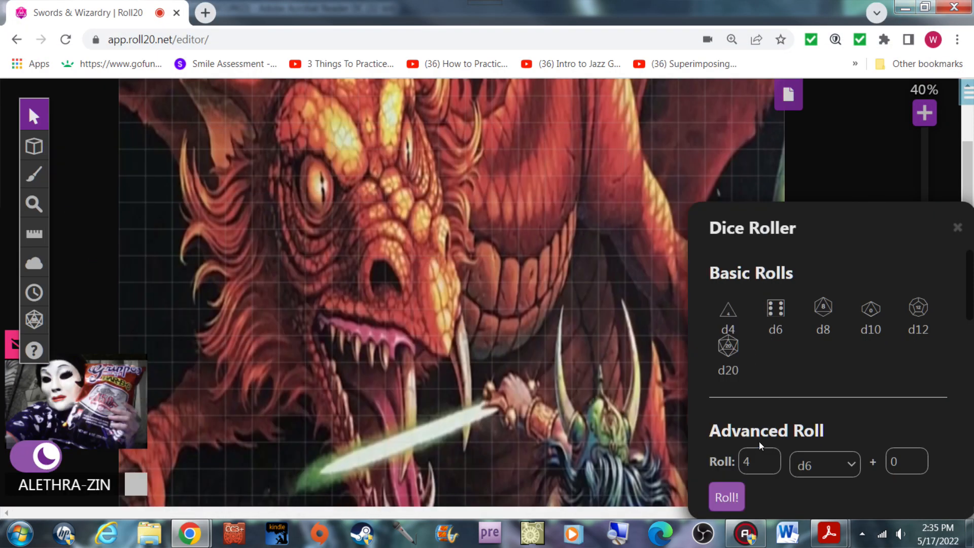
left_click(719, 500)
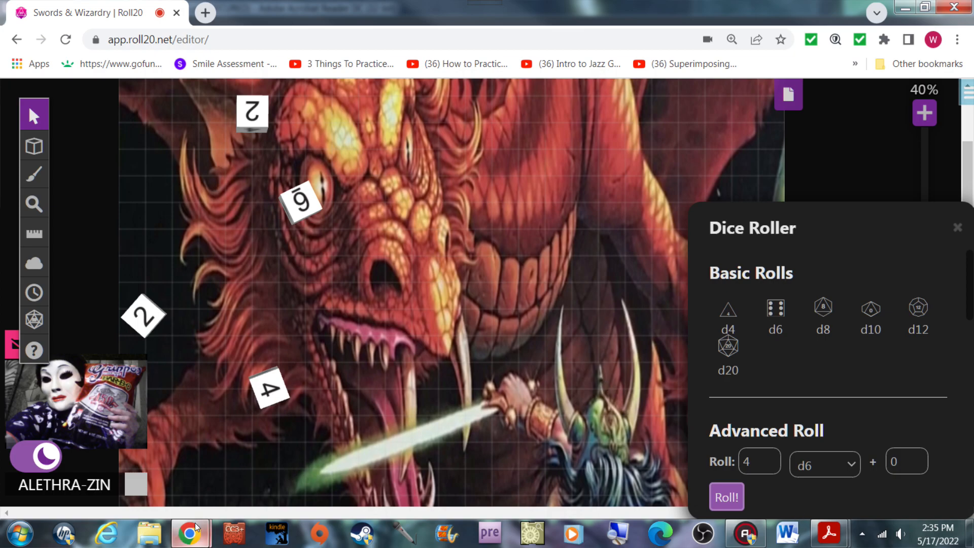
mouse_move(197, 528)
left_click(269, 451)
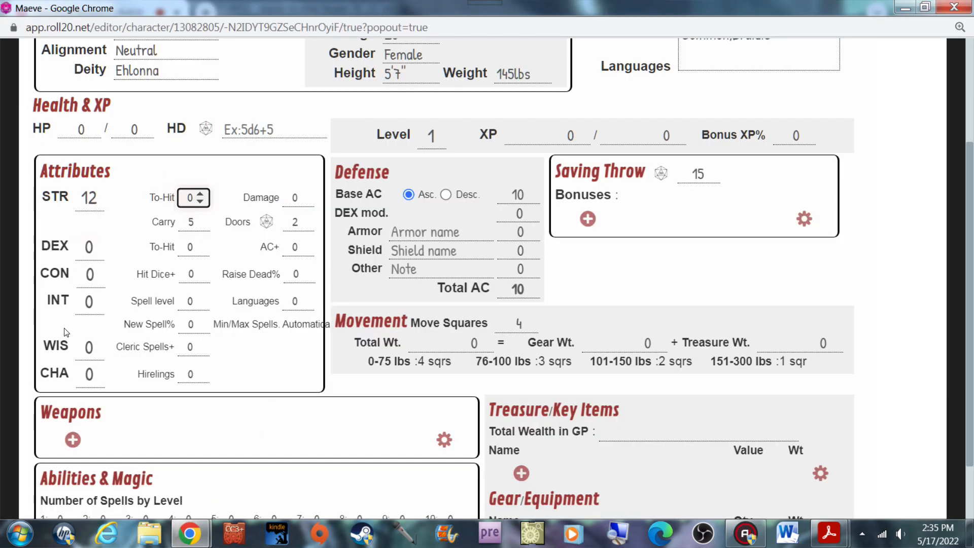
Set Maeve's INT to 12 in the Attributes section.
left_click(89, 300)
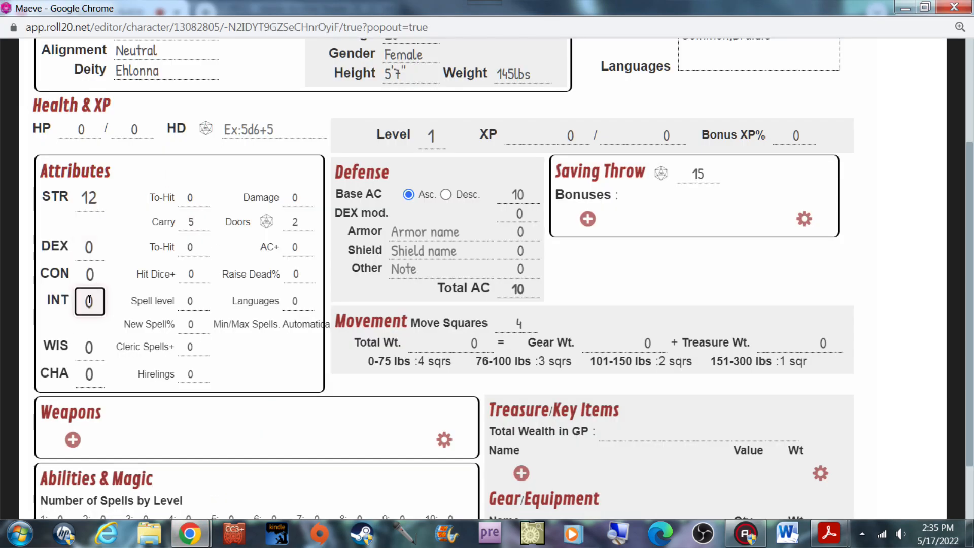
type("12")
key("BackSpace")
key("BackSpace")
key("BackSpace")
type("12")
key("Tab")
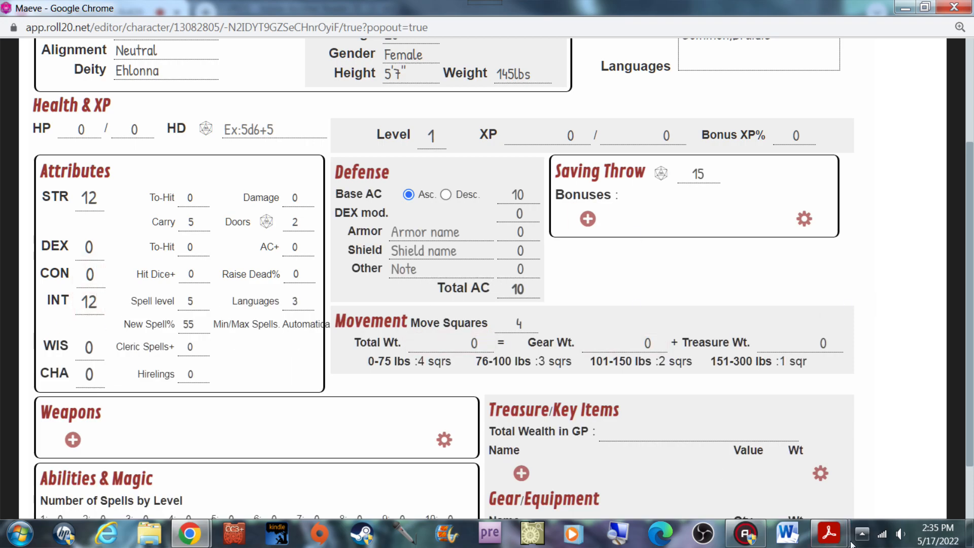
Roll 4d6 in the Dice Roller for Maeve's third attribute score and bring her sheet back up.
left_click(906, 8)
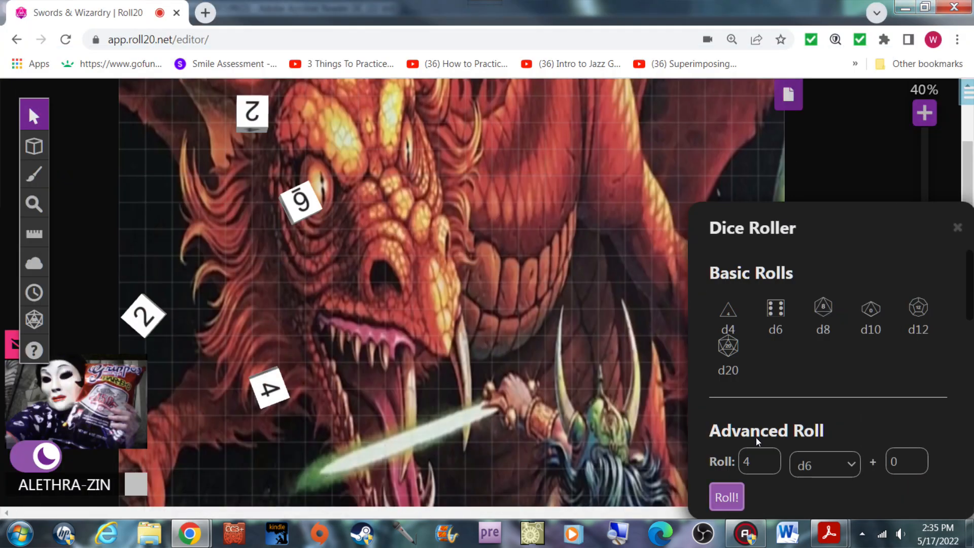
left_click(726, 499)
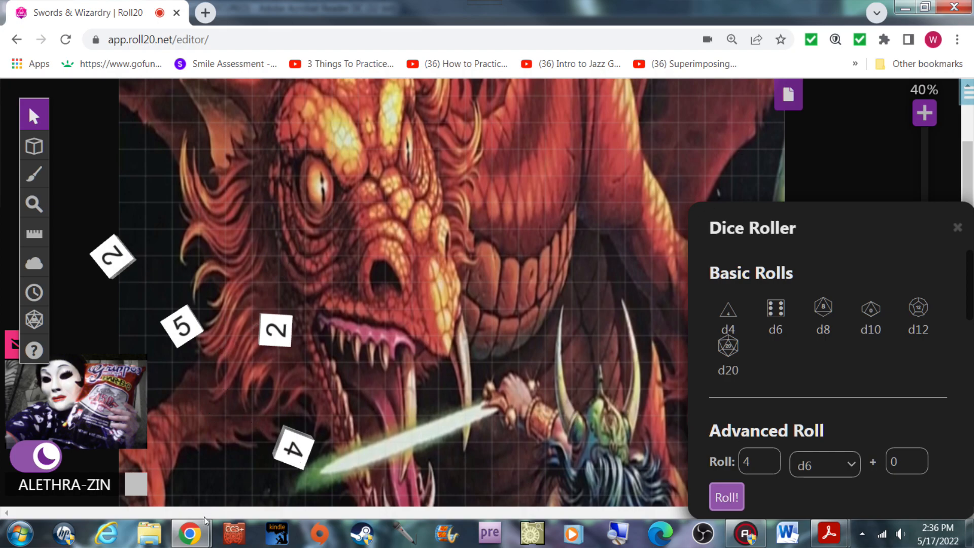
mouse_move(205, 521)
left_click(239, 446)
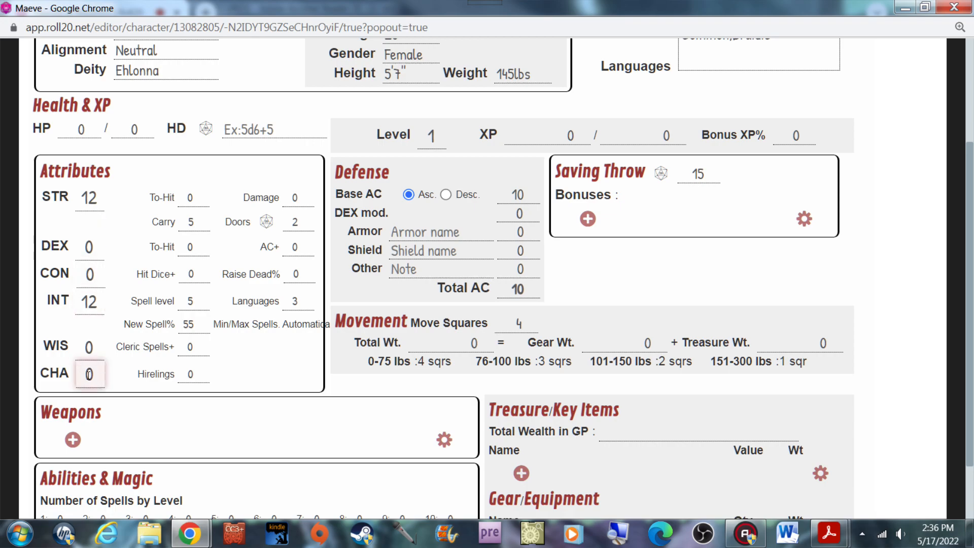
Set Maeve's DEX to 11 in the Attributes section.
left_click(92, 247)
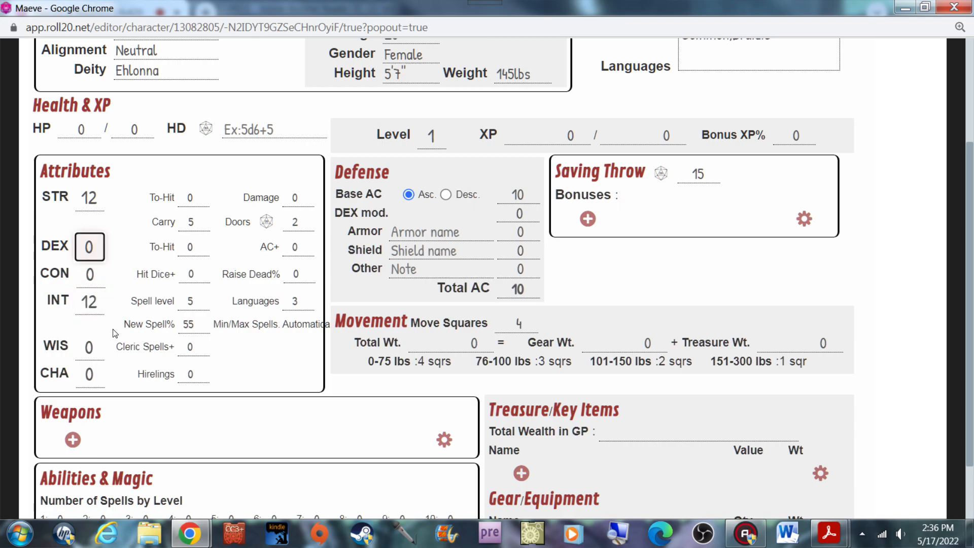
key("BackSpace")
type("11")
left_click(114, 333)
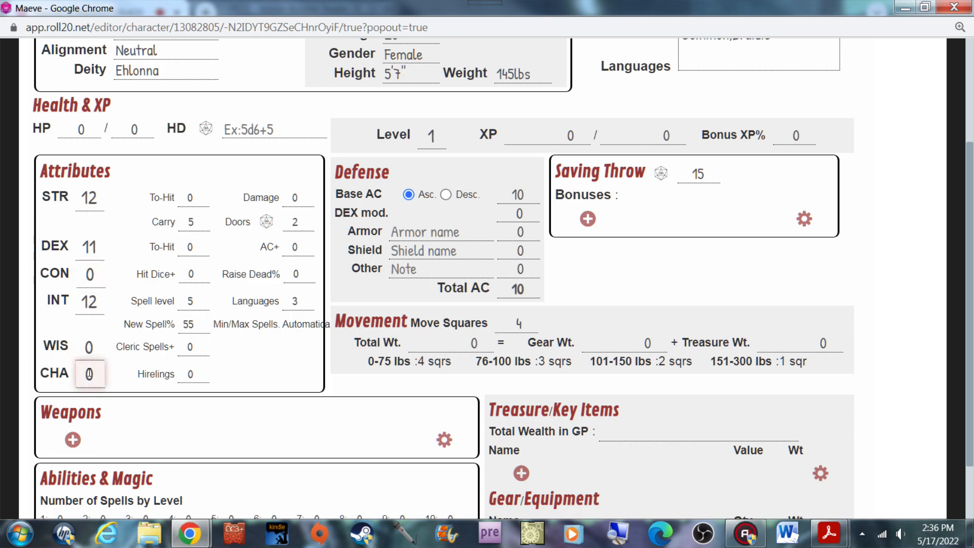
Set Maeve's WIS to 14 in the Attributes section.
scroll(344, 312, "up", 3)
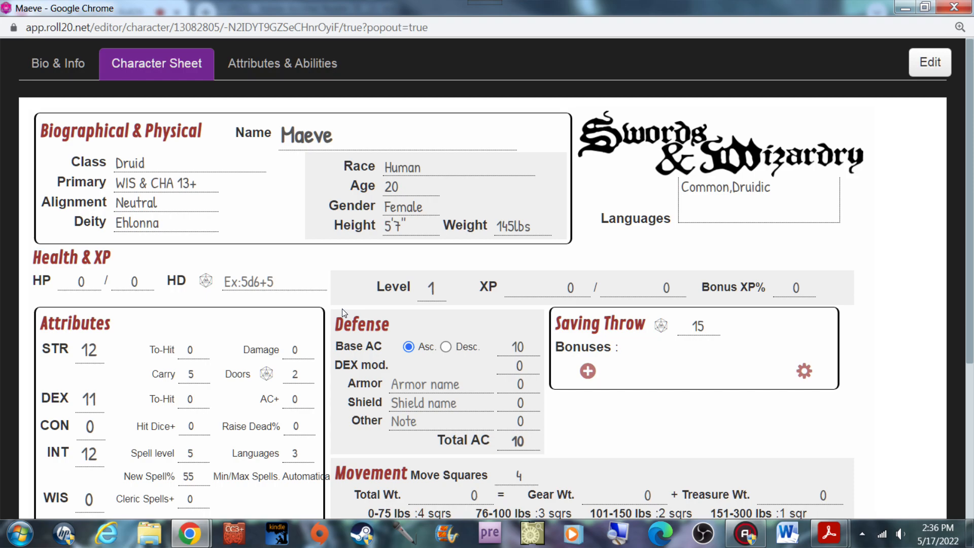
scroll(344, 312, "down", 5)
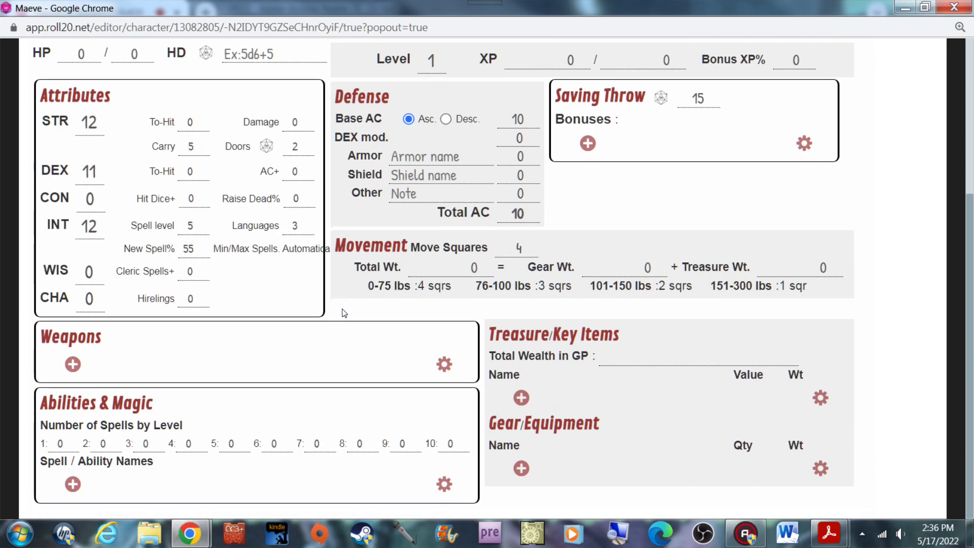
left_click(91, 270)
key("BackSpace")
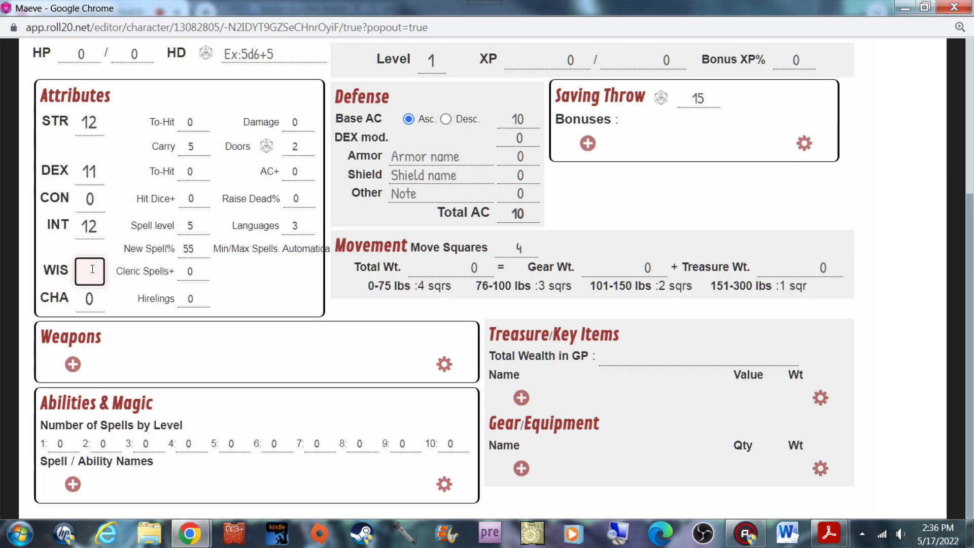
type("14")
Set Maeve's CHA to 16 and minimize the sheet window to get back to the Dice Roller.
left_click(97, 303)
key("BackSpace")
type("1")
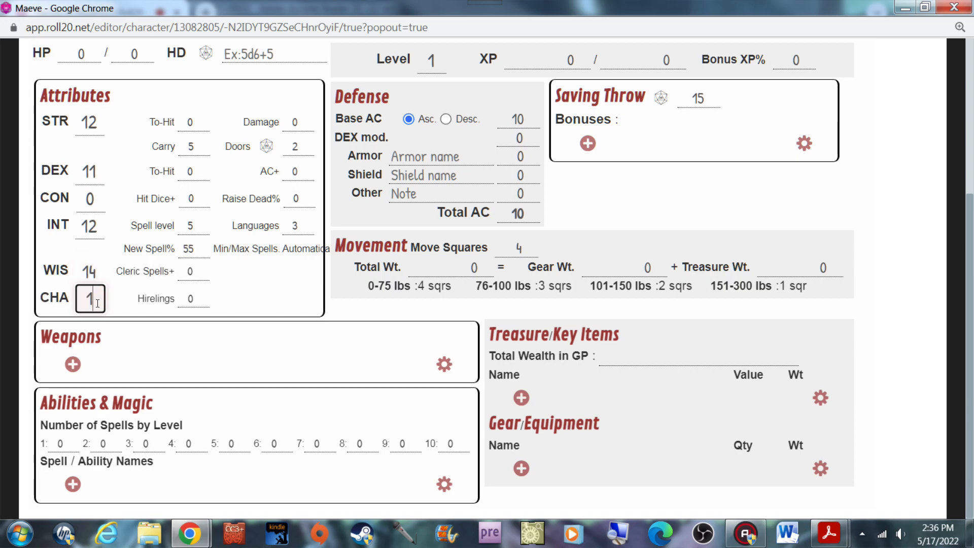
type("6")
key("Return")
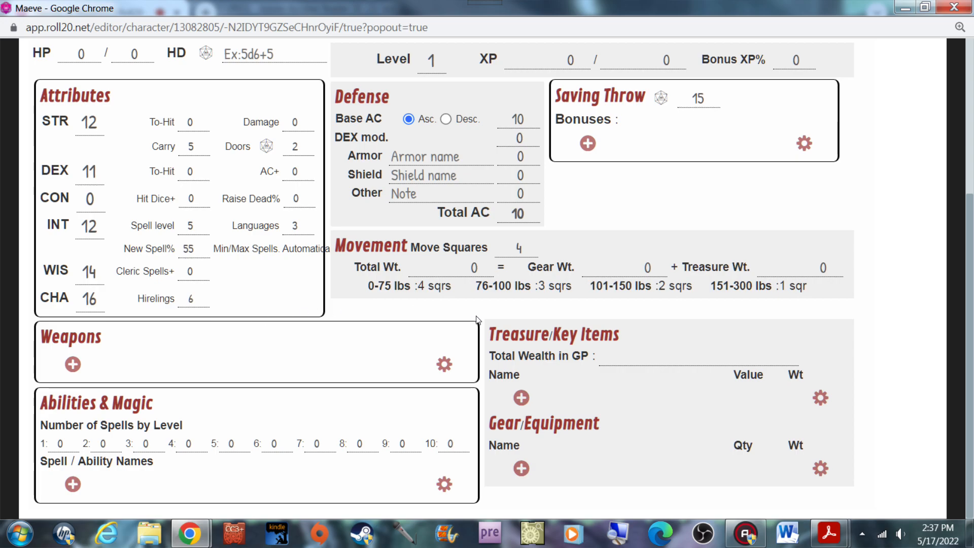
left_click(906, 7)
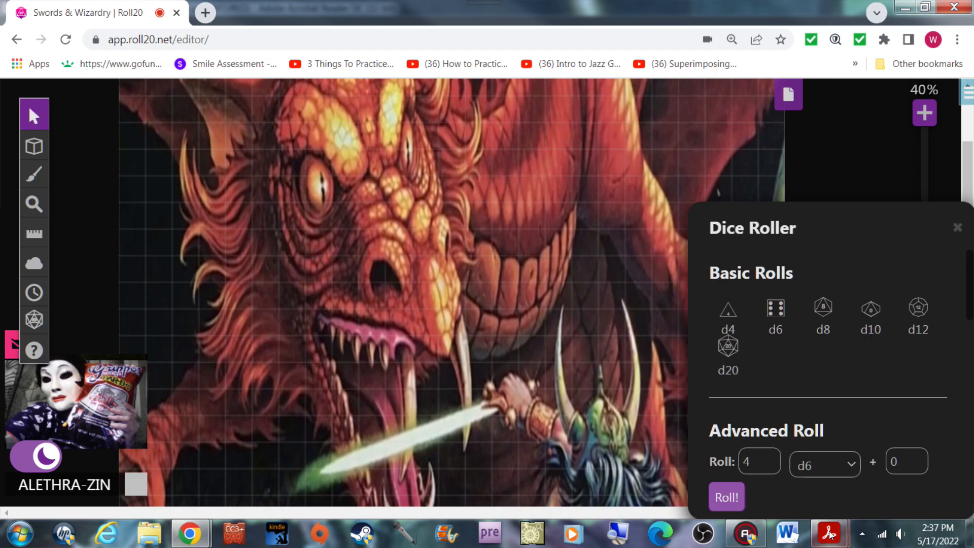
Switch to the Swords & Wizardry Complete rulebook PDF and check the Hit Dice entry for druids.
mouse_move(830, 534)
left_click(705, 456)
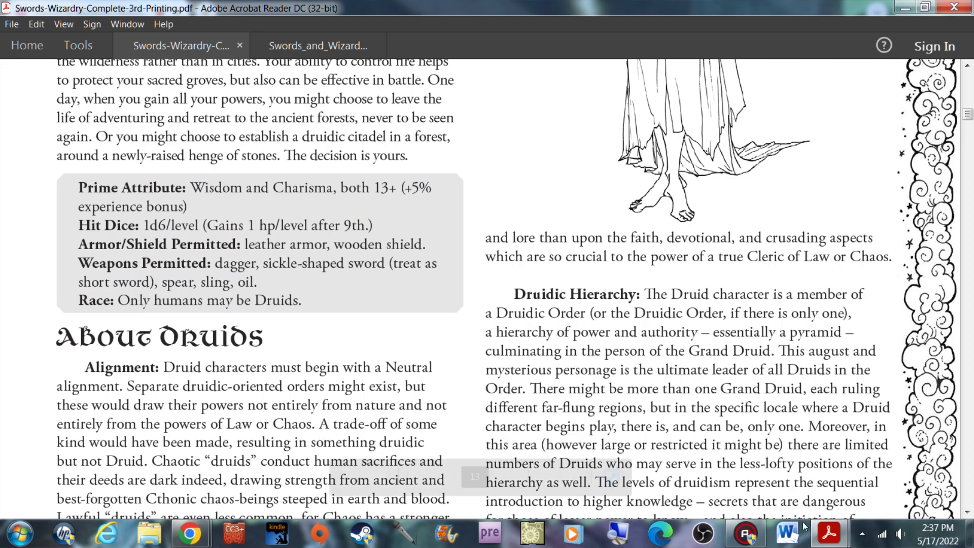
mouse_move(835, 536)
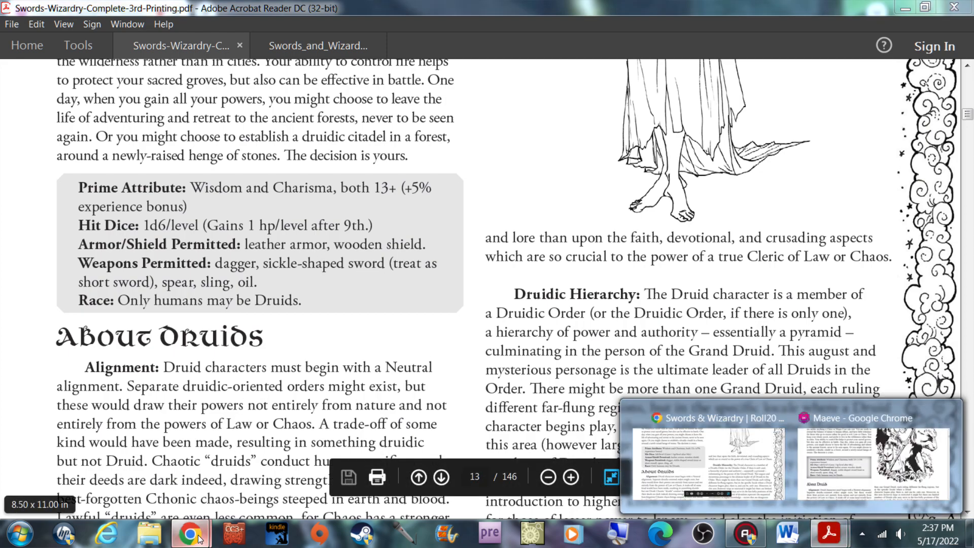
Go back to the Roll20 Dice Roller and roll 1d6 for Maeve's hit points.
mouse_move(198, 537)
left_click(158, 485)
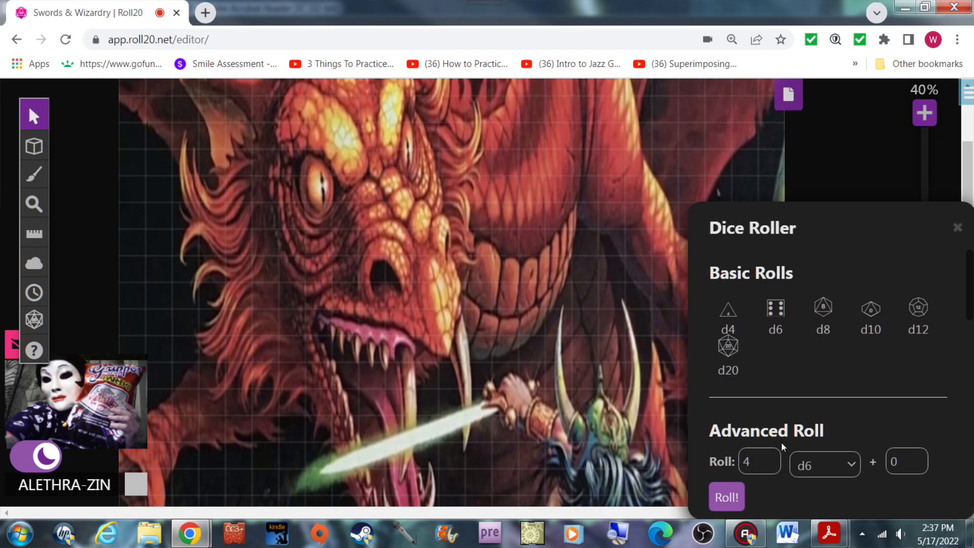
left_click(770, 466)
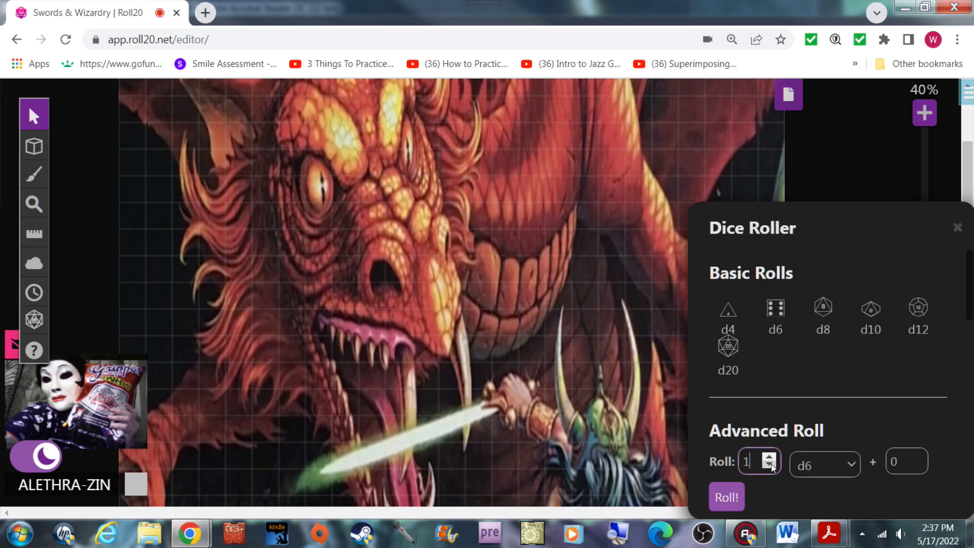
left_click(727, 498)
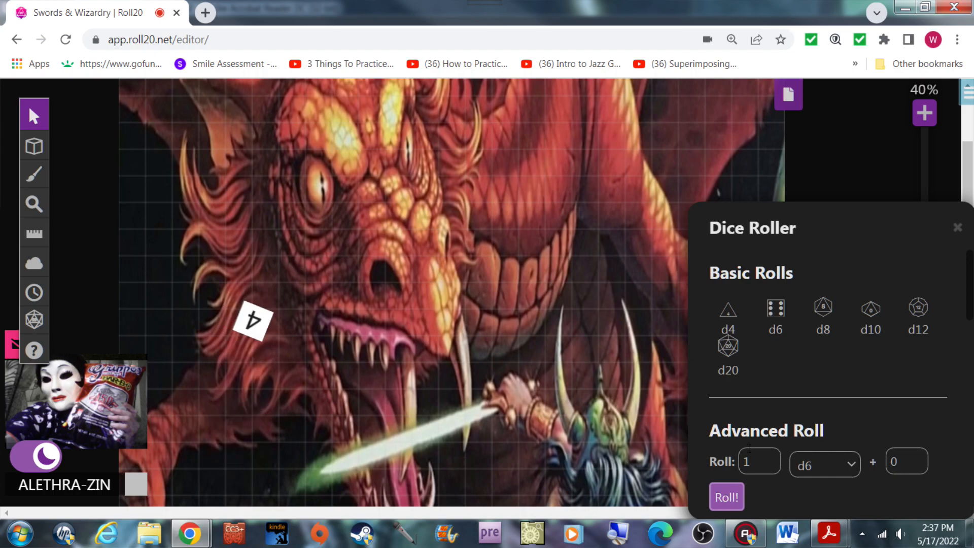
Bring up Maeve's character sheet and set her maximum HP to 4 in the Health & XP section.
mouse_move(198, 537)
left_click(220, 489)
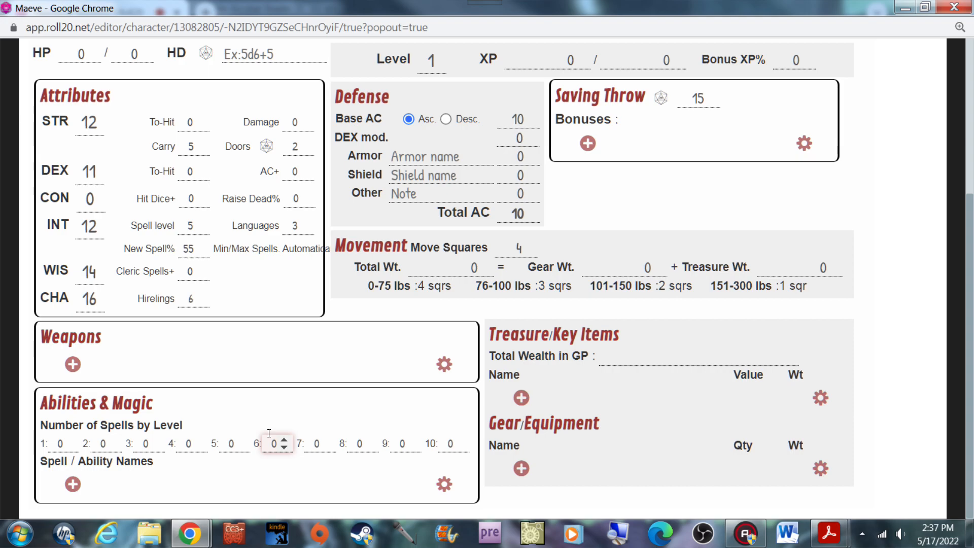
scroll(736, 263, "up", 5)
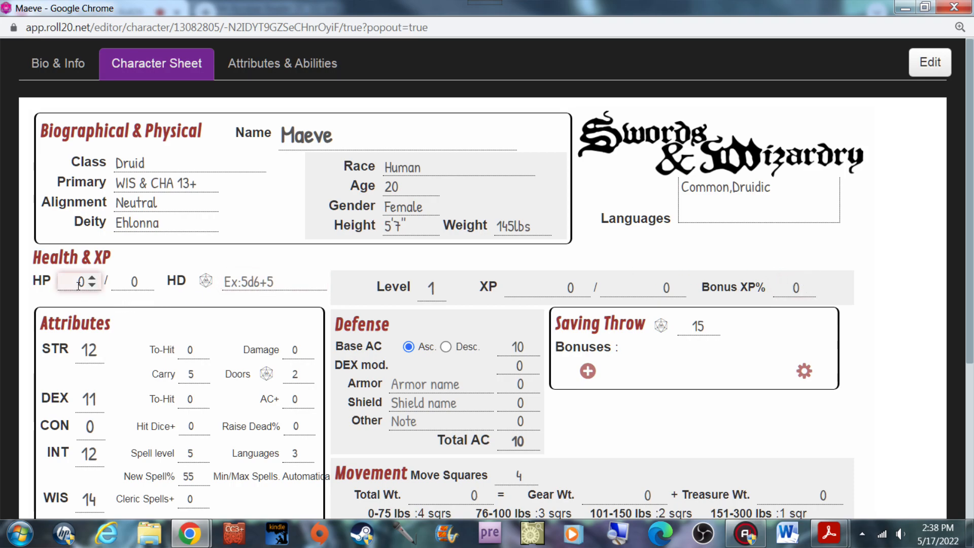
left_click(145, 279)
left_click(145, 279)
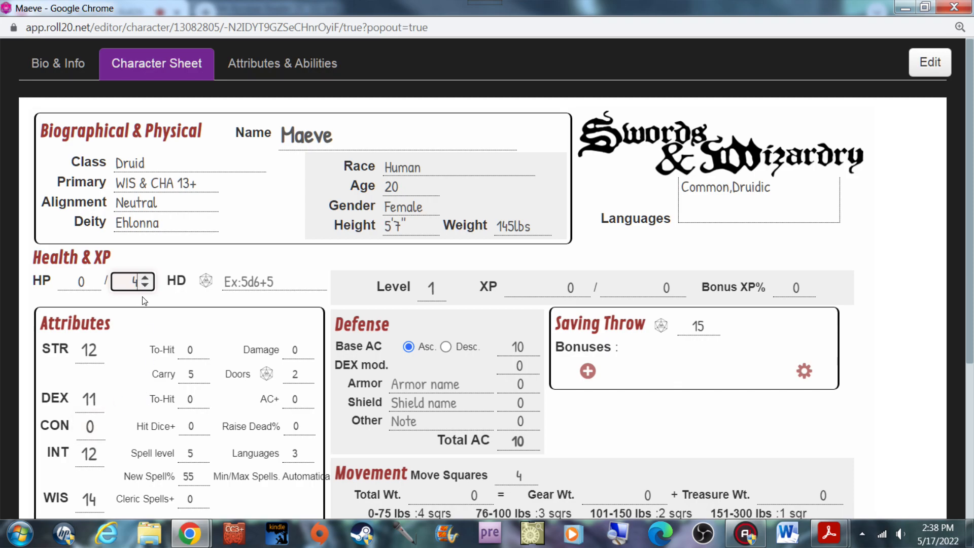
Set Maeve's current HP to 4 in the Health & XP section.
scroll(134, 400, "down", 1)
scroll(133, 399, "down", 3)
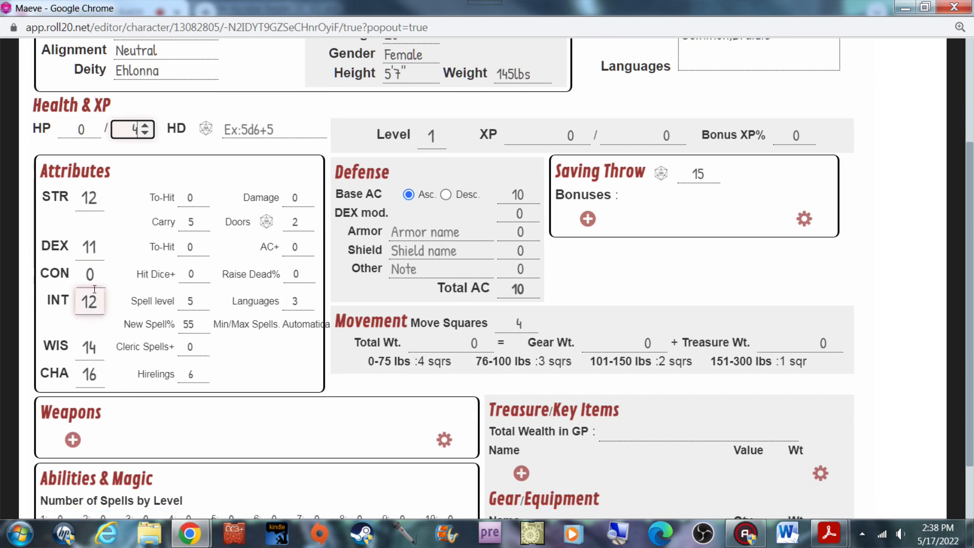
left_click(91, 126)
left_click(90, 126)
left_click(90, 126)
left_click(90, 127)
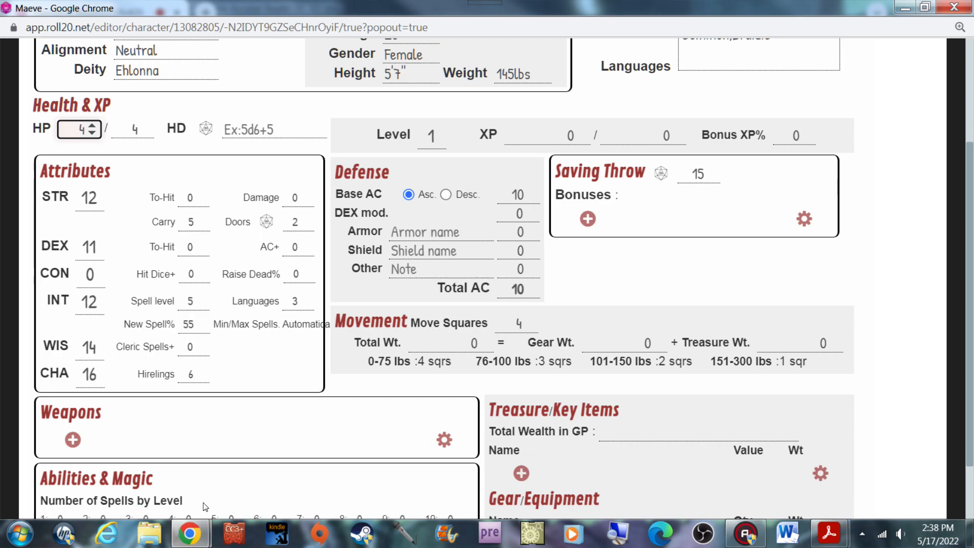
Return to the Dice Roller, raise the dice count to 4 and roll 4d6 for Maeve's remaining attribute.
mouse_move(198, 539)
left_click(136, 470)
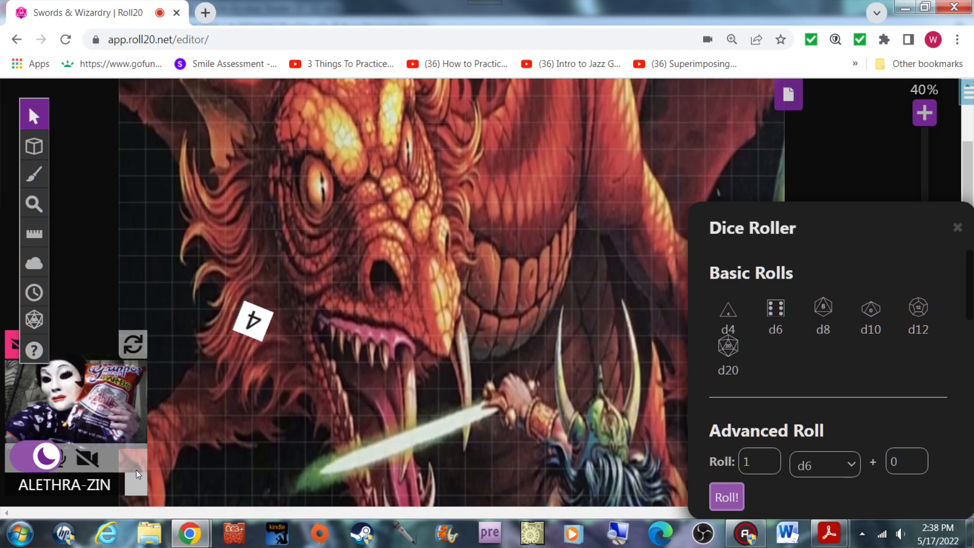
left_click(769, 458)
left_click(769, 458)
left_click(770, 458)
left_click(739, 497)
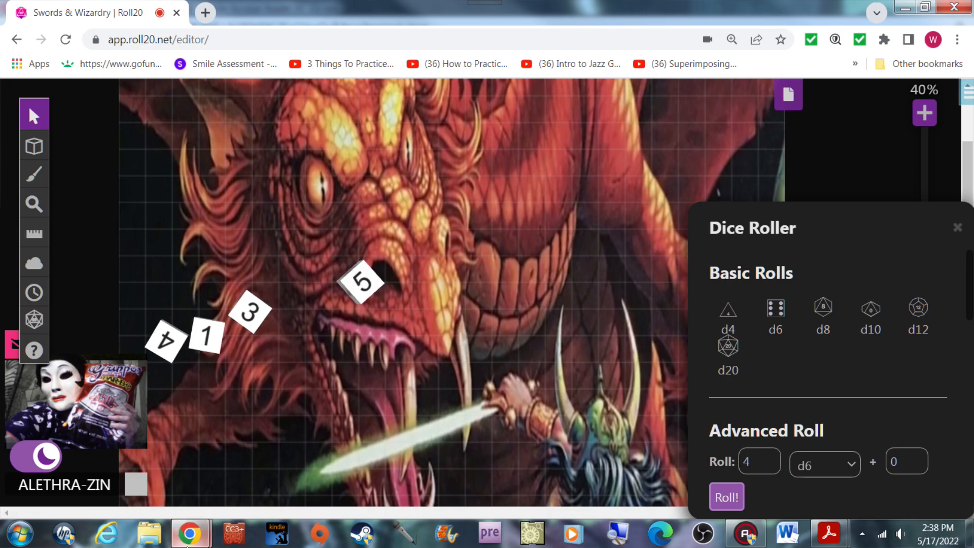
Bring Maeve's sheet back up and set her CON to 12 in the Attributes section.
mouse_move(190, 533)
left_click(272, 457)
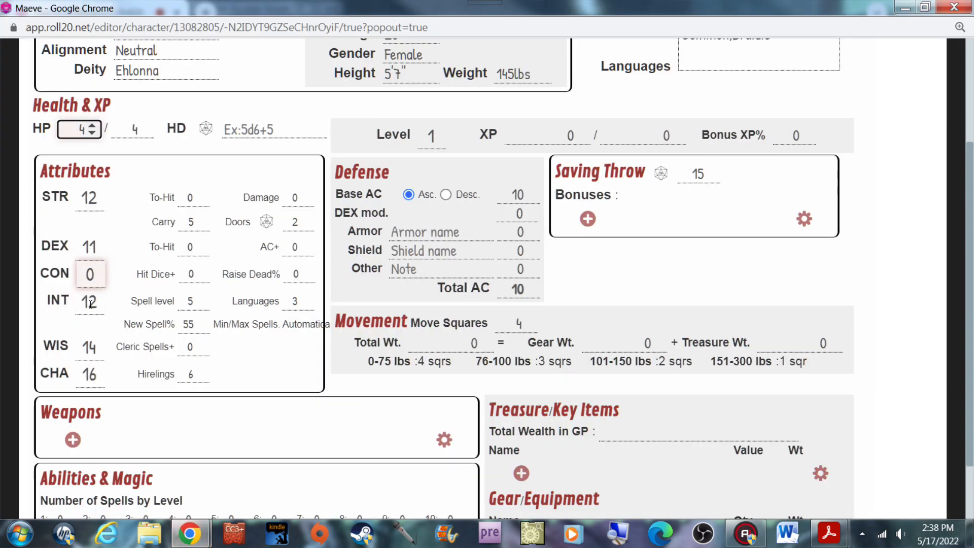
left_click(87, 277)
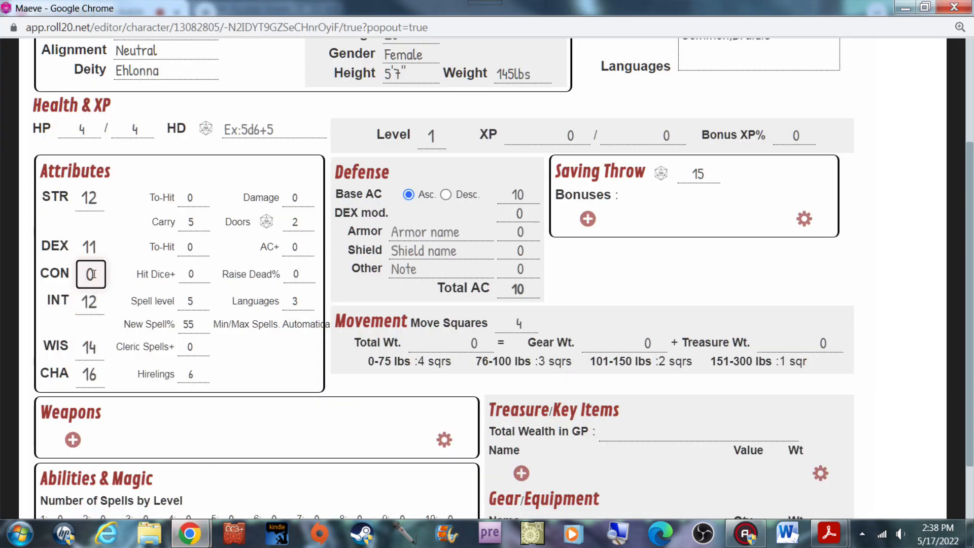
key("BackSpace")
type("12")
key("Return")
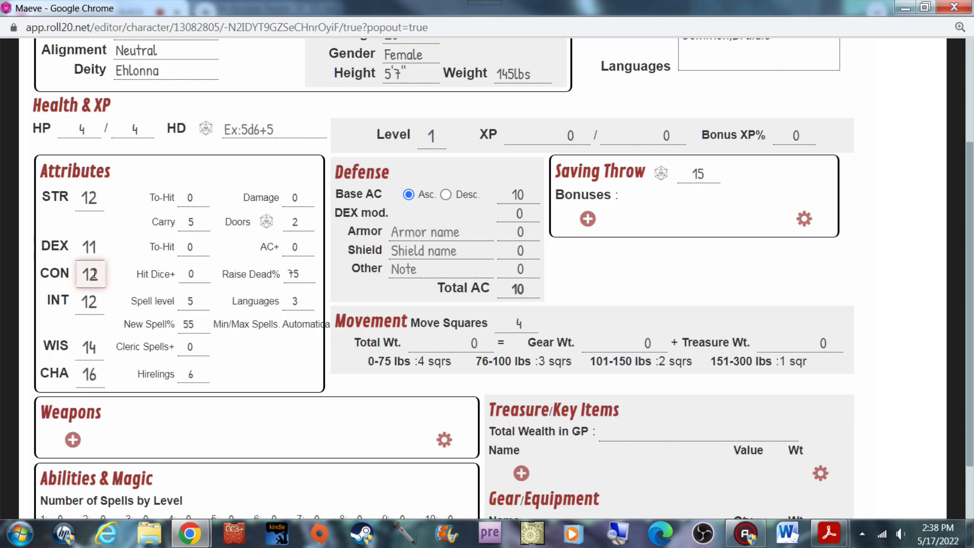
Highlight the Raise Dead% value in the CON row of Maeve's attributes.
left_click(390, 240)
left_click(294, 276)
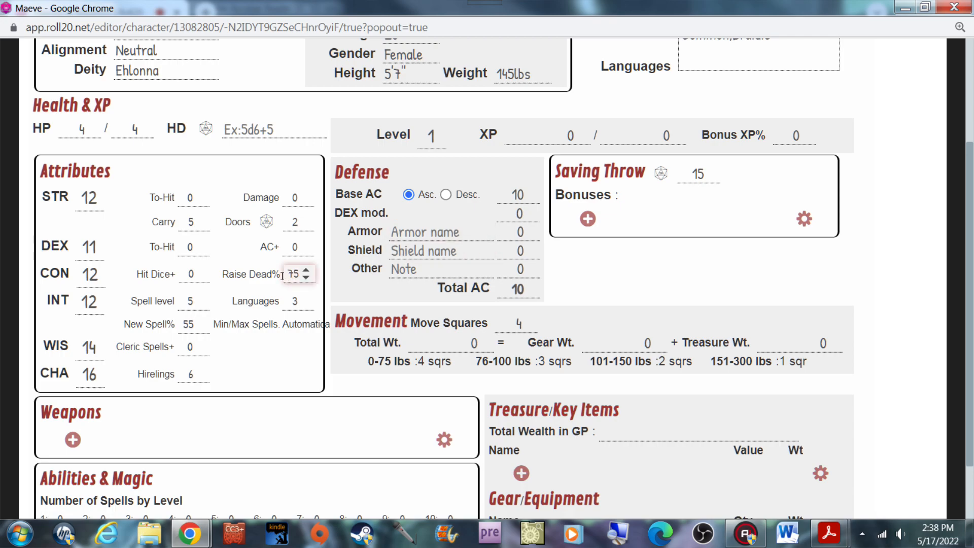
double_click(290, 275)
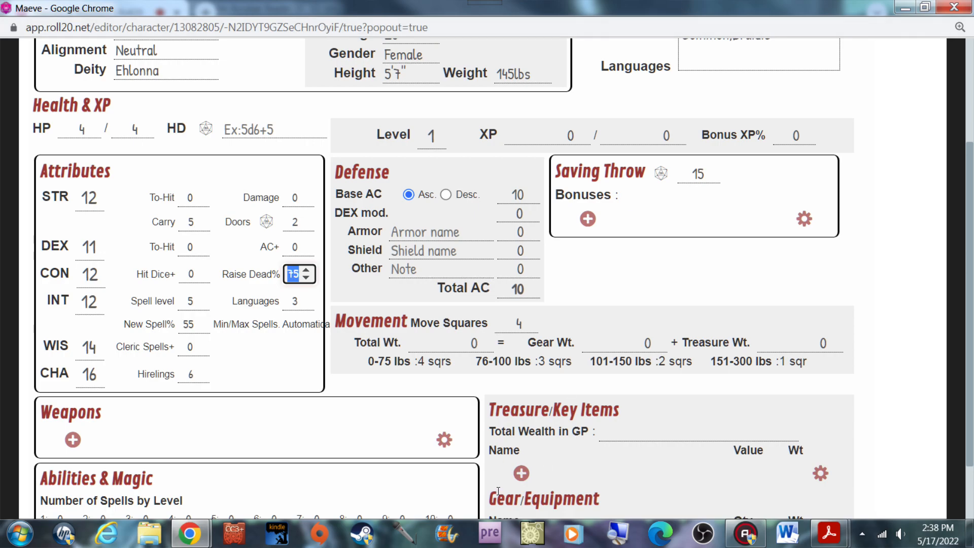
Switch to the Swords & Wizardry Complete rulebook and look back from the druid pages through the character class chapter.
mouse_move(829, 533)
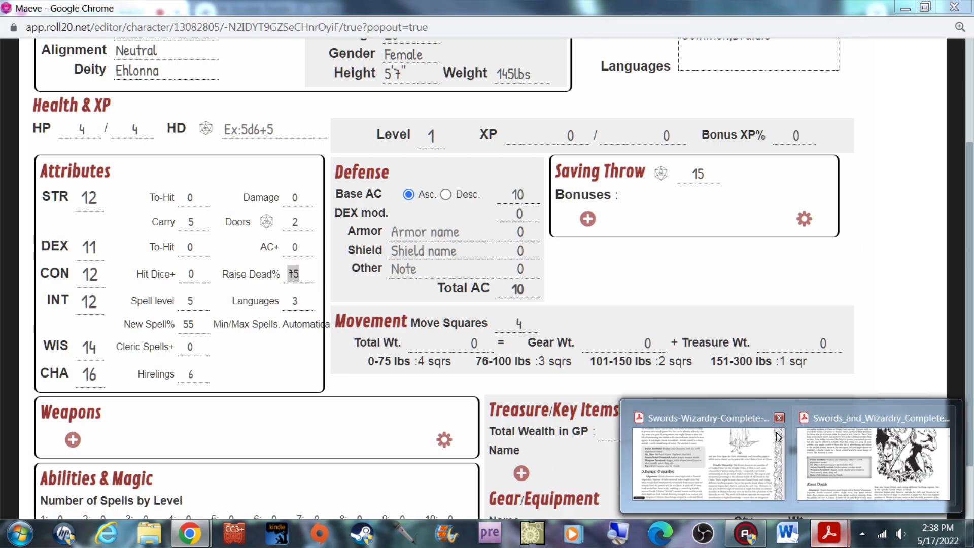
left_click(704, 468)
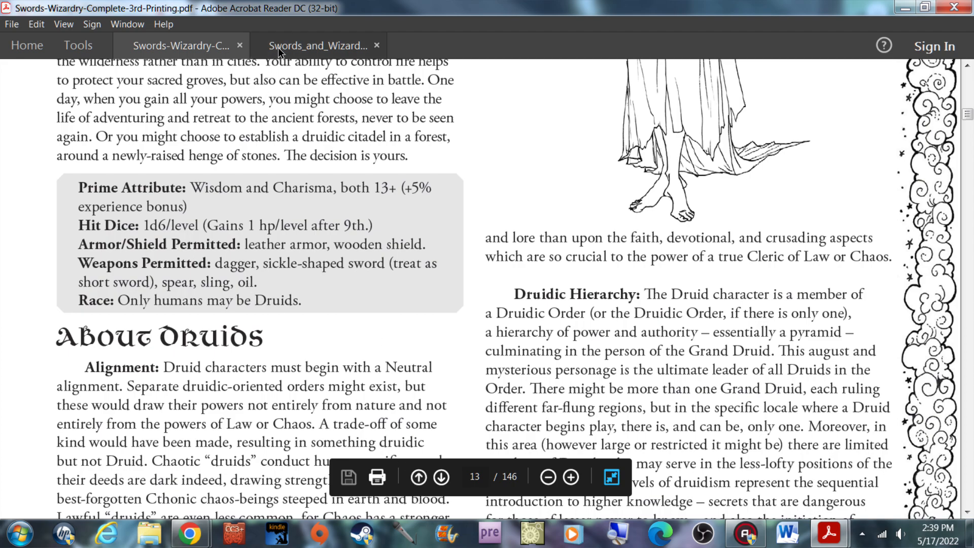
scroll(223, 219, "down", 5)
scroll(224, 219, "down", 12)
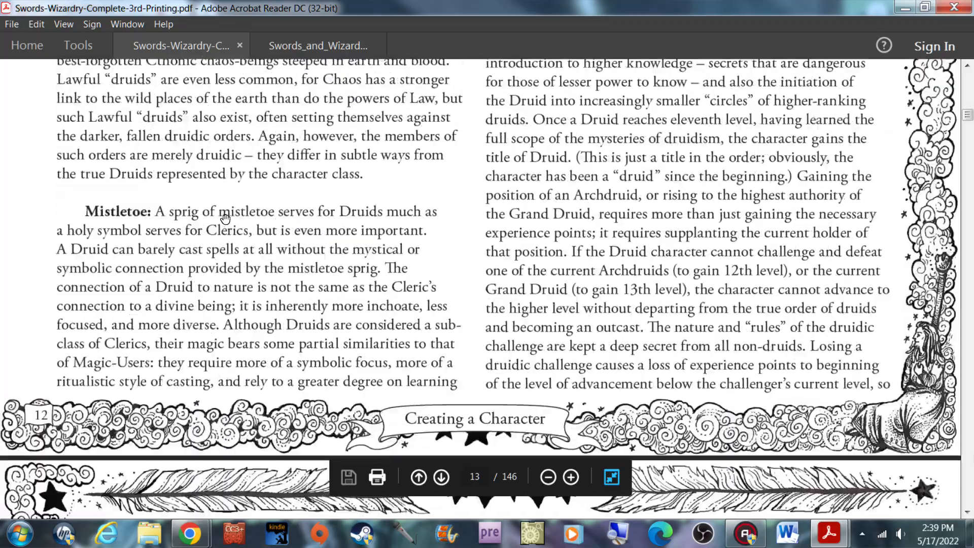
scroll(224, 219, "up", 12)
scroll(225, 219, "up", 20)
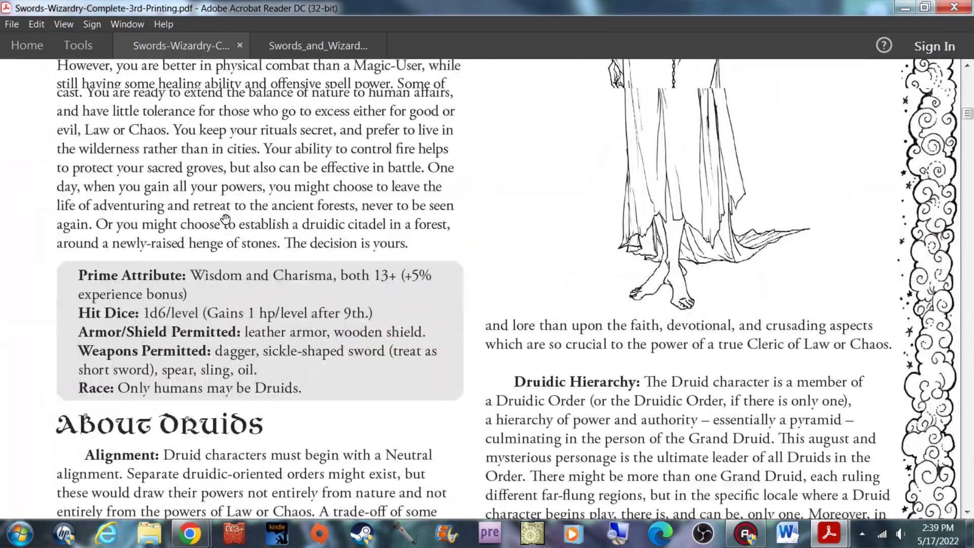
scroll(225, 219, "up", 20)
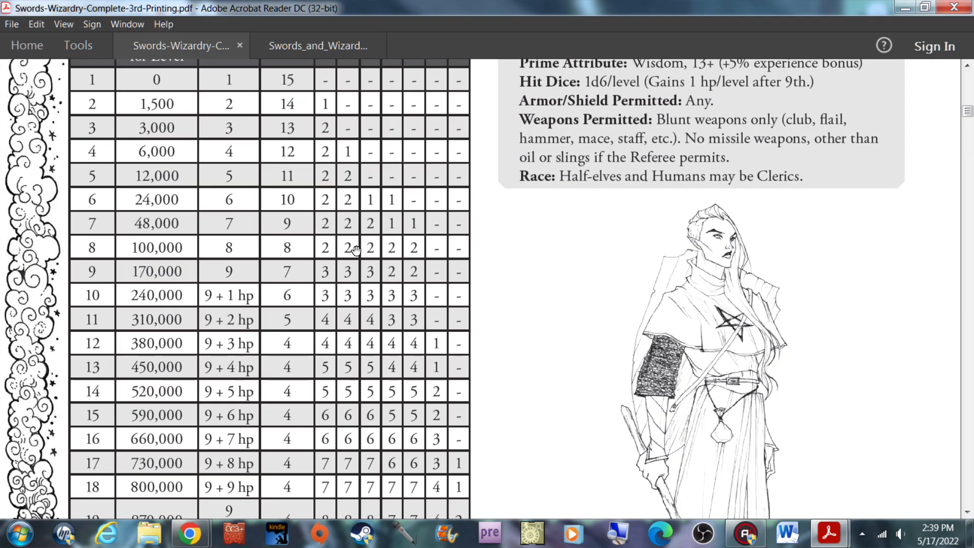
scroll(443, 274, "up", 20)
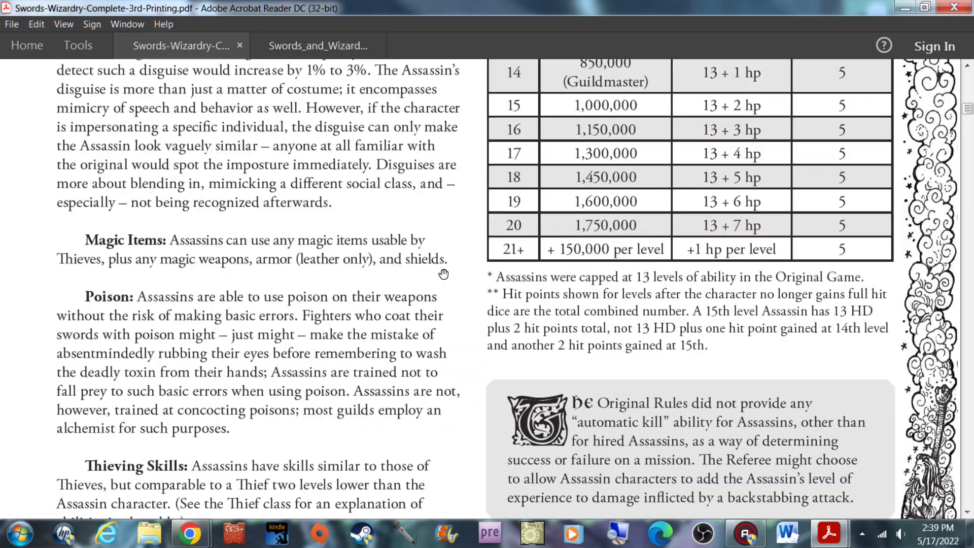
scroll(443, 274, "up", 20)
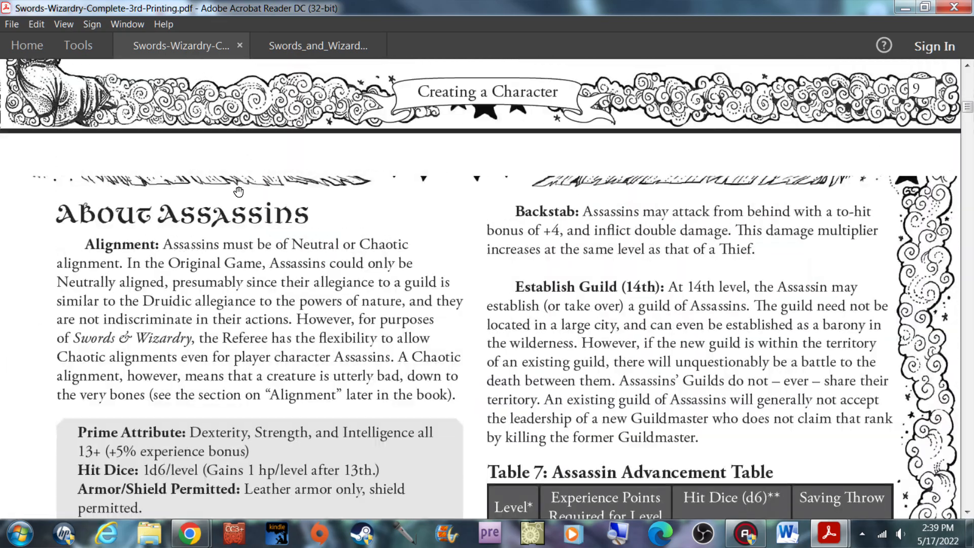
scroll(309, 350, "up", 10)
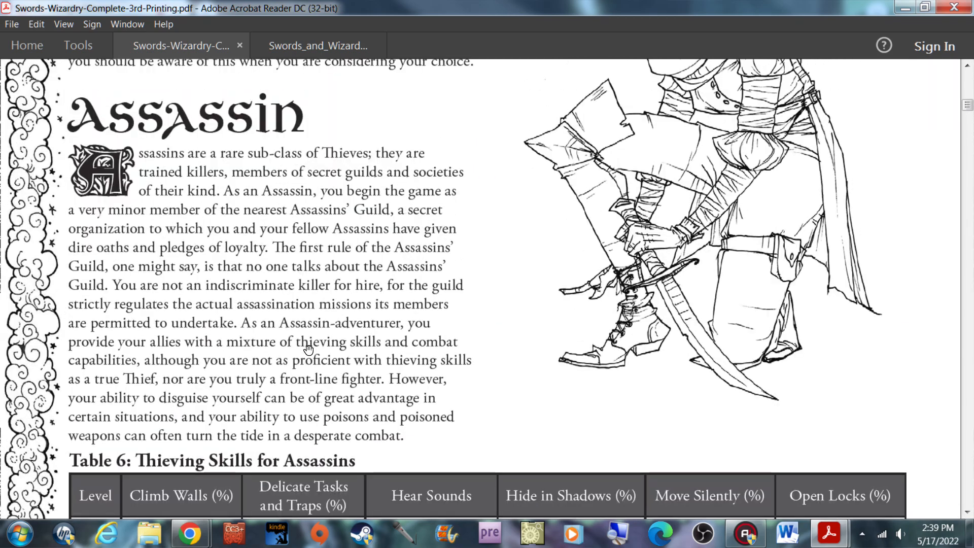
scroll(309, 350, "down", 3)
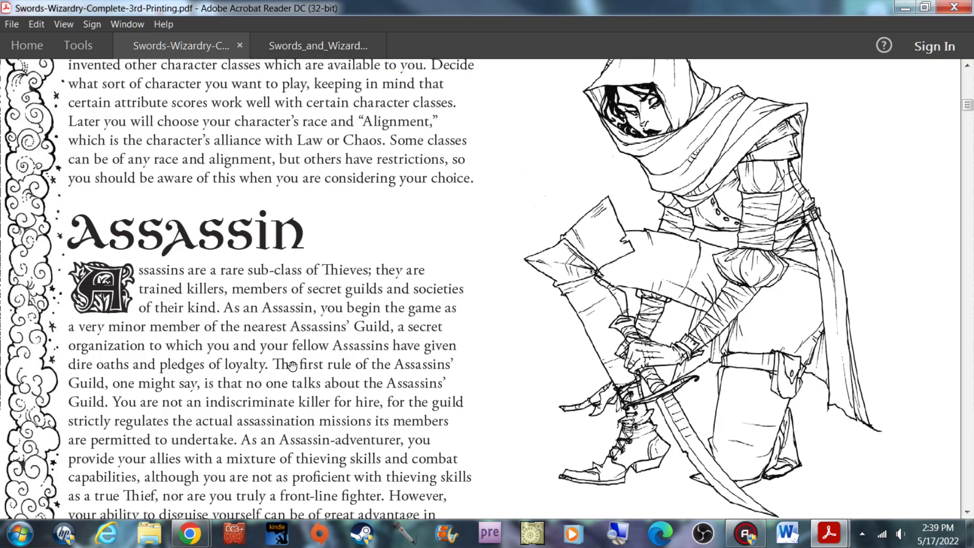
scroll(292, 365, "up", 20)
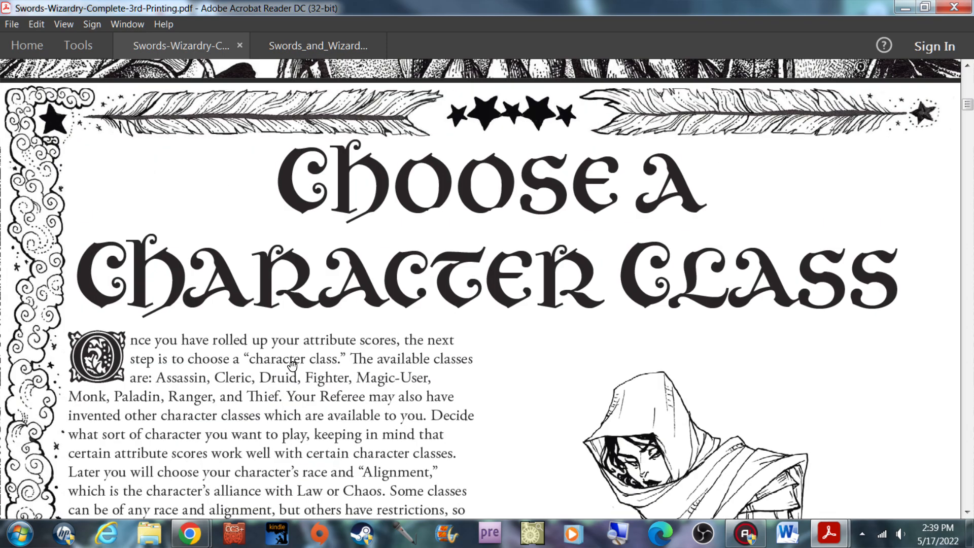
scroll(291, 366, "up", 20)
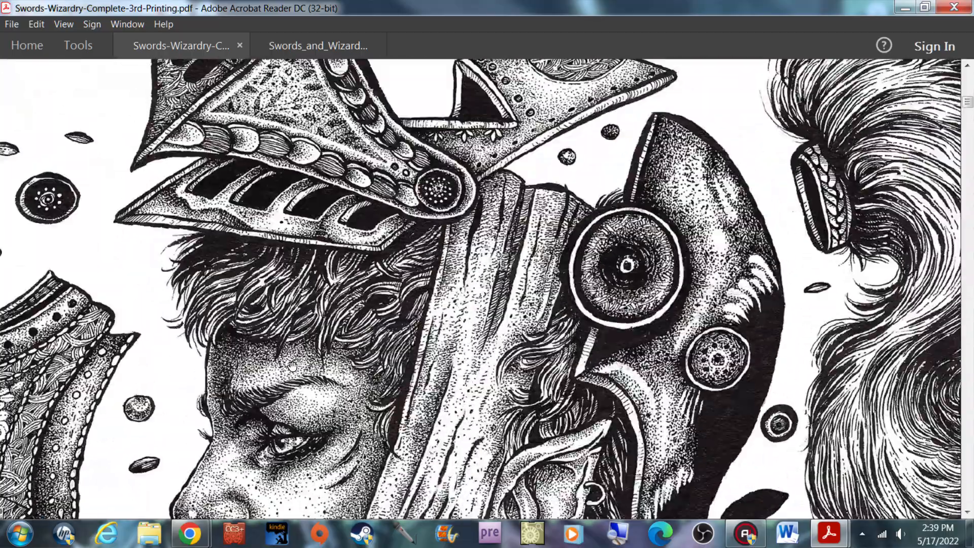
Examine the attribute score rules in the rulebook, including the attribute tables, the blank character sheet and Table 1: Strength.
scroll(292, 365, "up", 20)
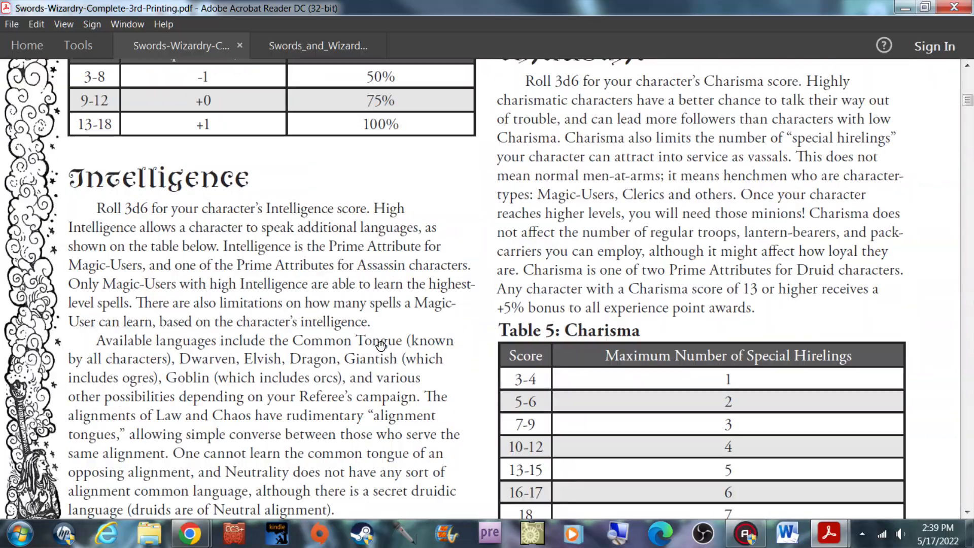
scroll(380, 345, "up", 20)
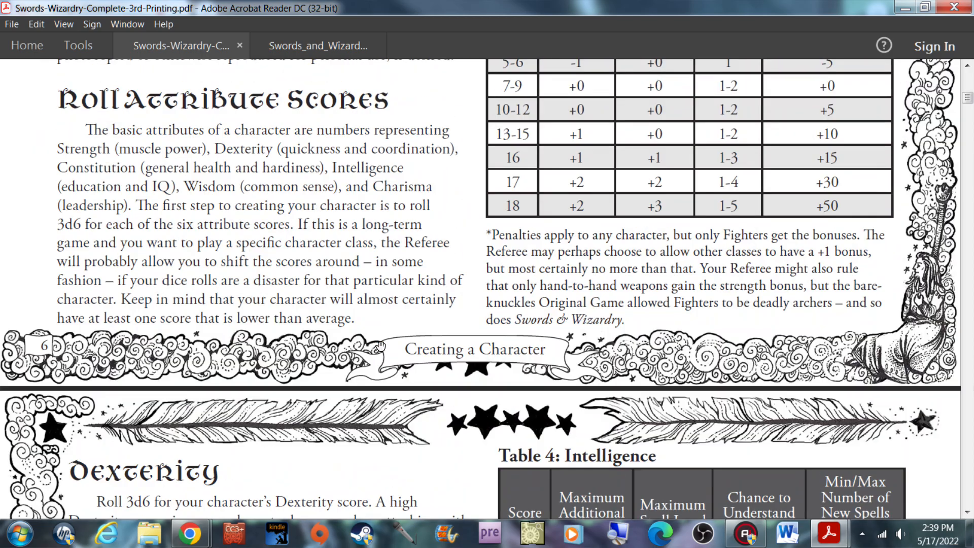
scroll(381, 345, "down", 5)
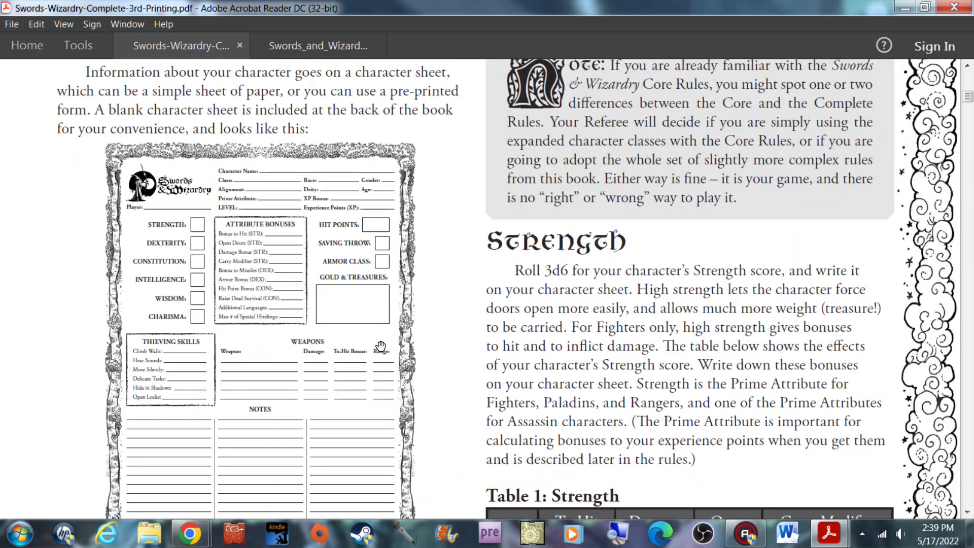
scroll(381, 345, "down", 4)
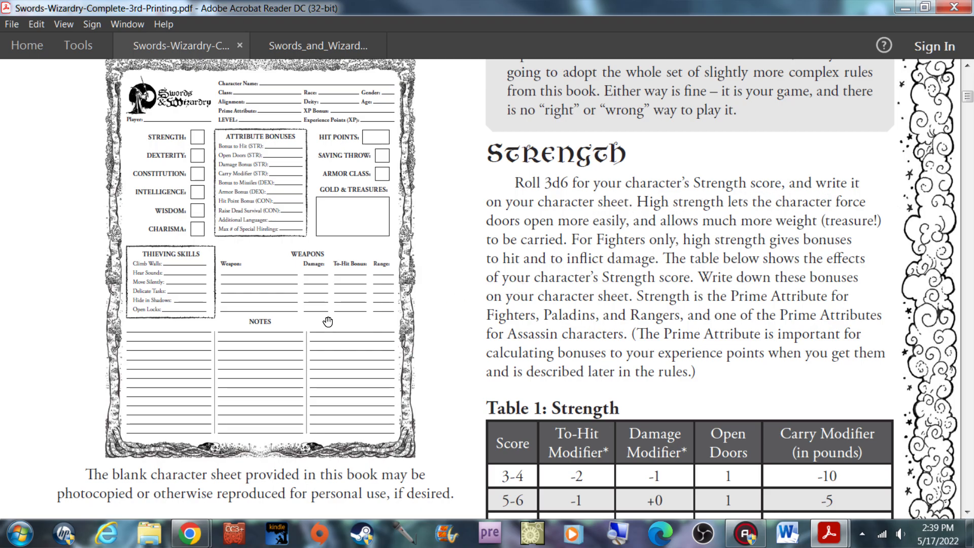
scroll(584, 311, "down", 12)
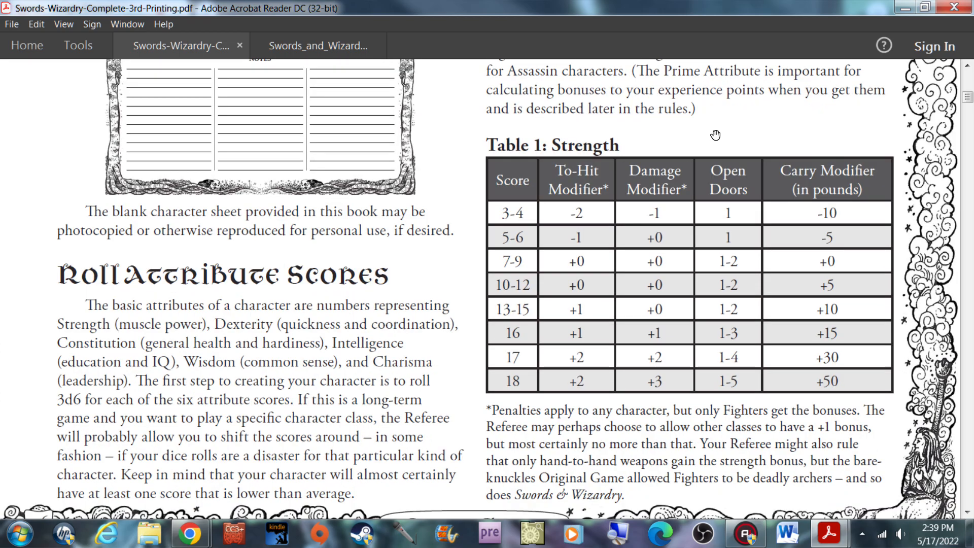
mouse_move(189, 534)
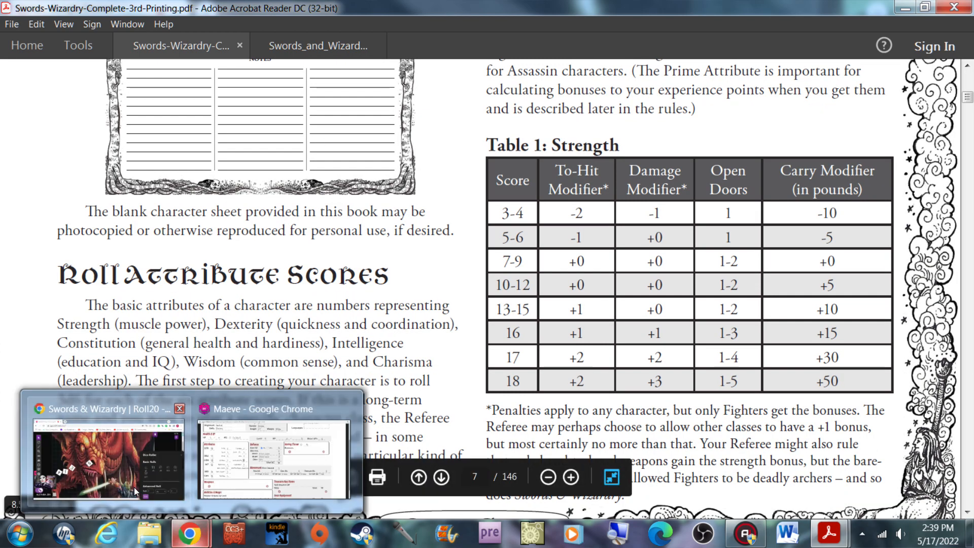
mouse_move(136, 491)
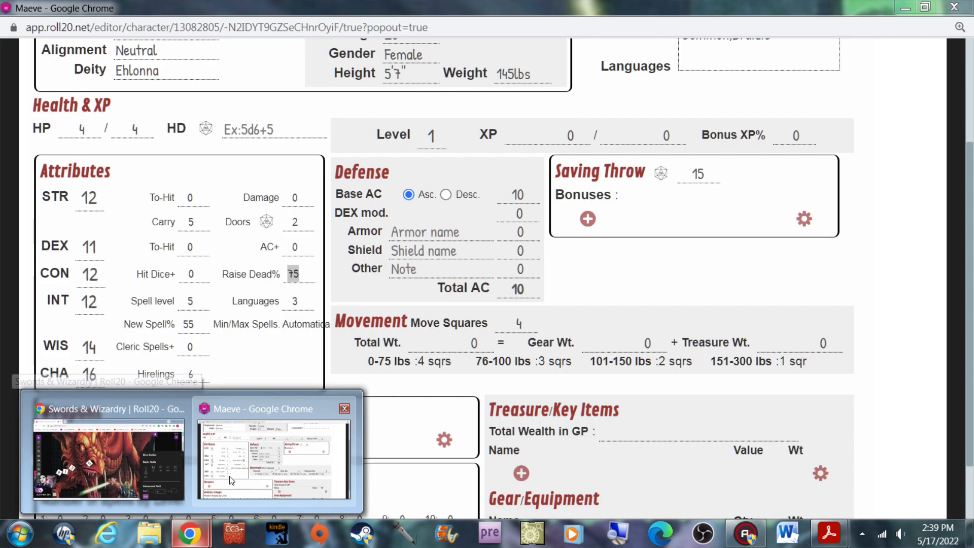
Compare the rulebook's Table 1: Strength with Maeve's sheet and highlight the Doors label in her STR row.
left_click(231, 480)
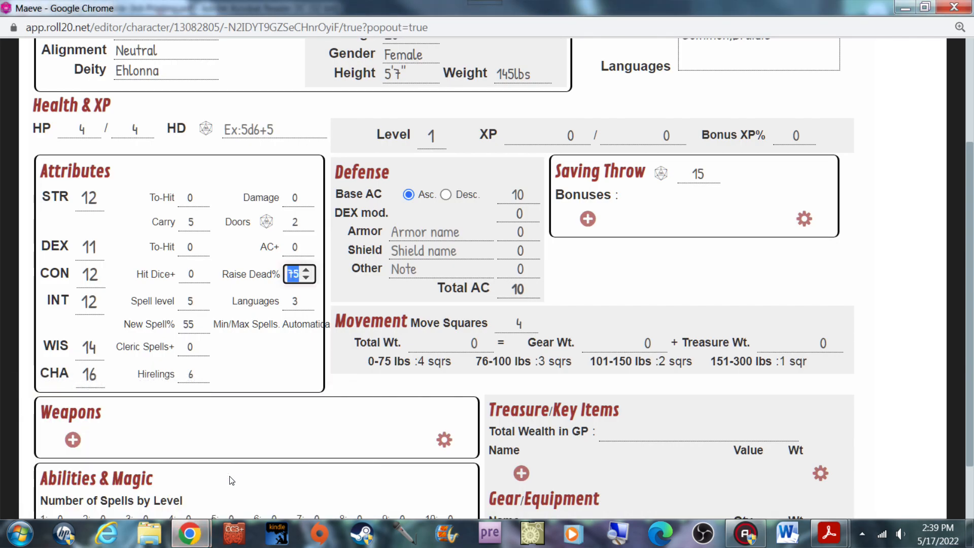
left_click(906, 11)
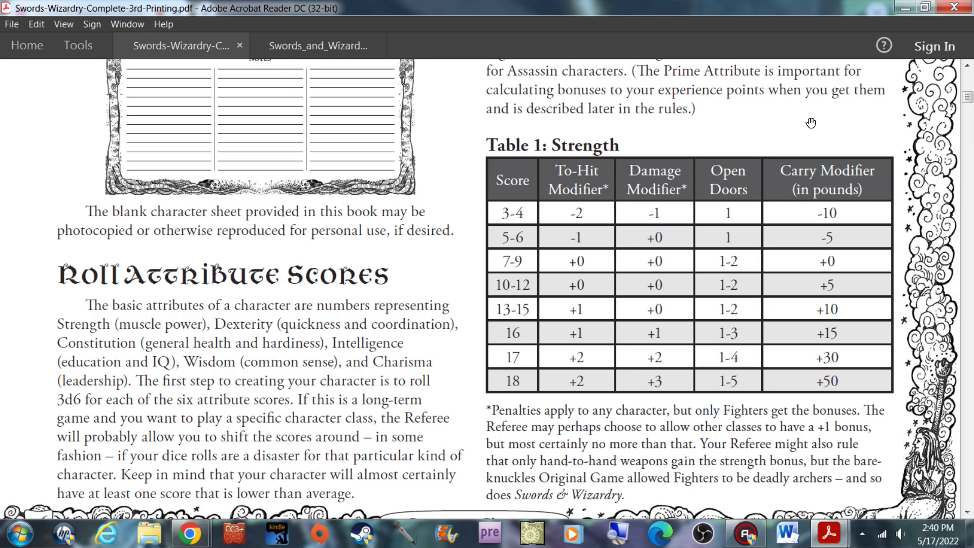
mouse_move(191, 533)
left_click(274, 459)
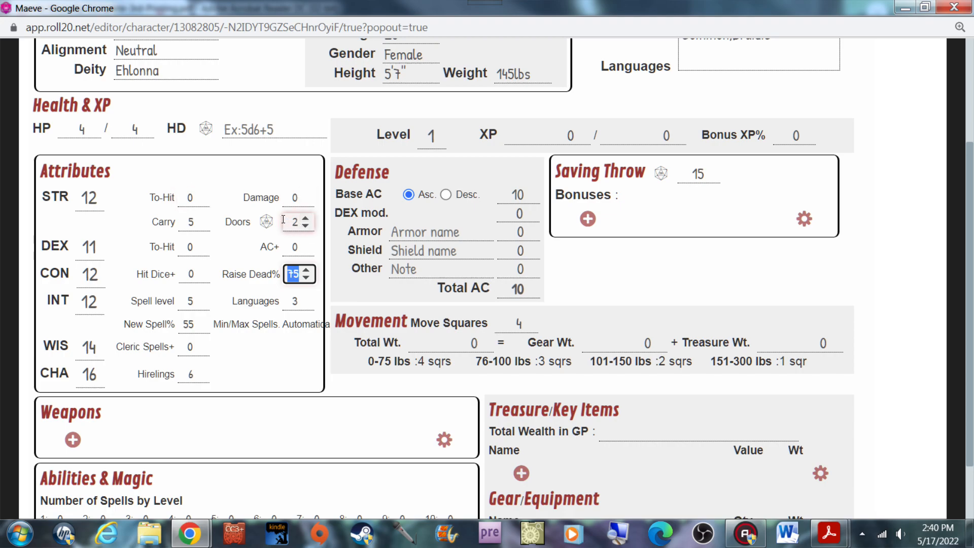
left_click_drag(224, 221, 252, 219)
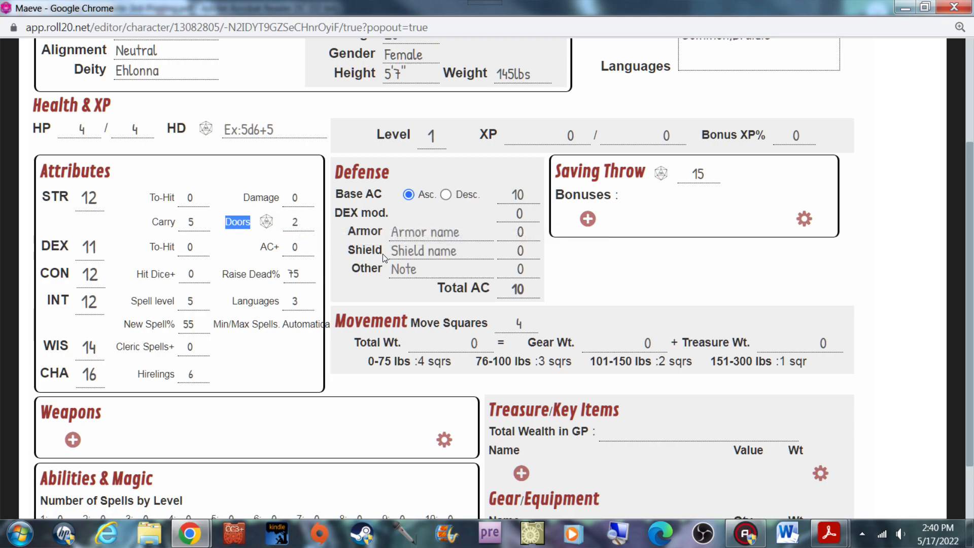
left_click(235, 224)
left_click(170, 224)
Return to the Swords & Wizardry Complete rulebook and examine Table 2: Dexterity and Table 4: Intelligence.
left_click(825, 537)
left_click(737, 482)
scroll(569, 228, "down", 5)
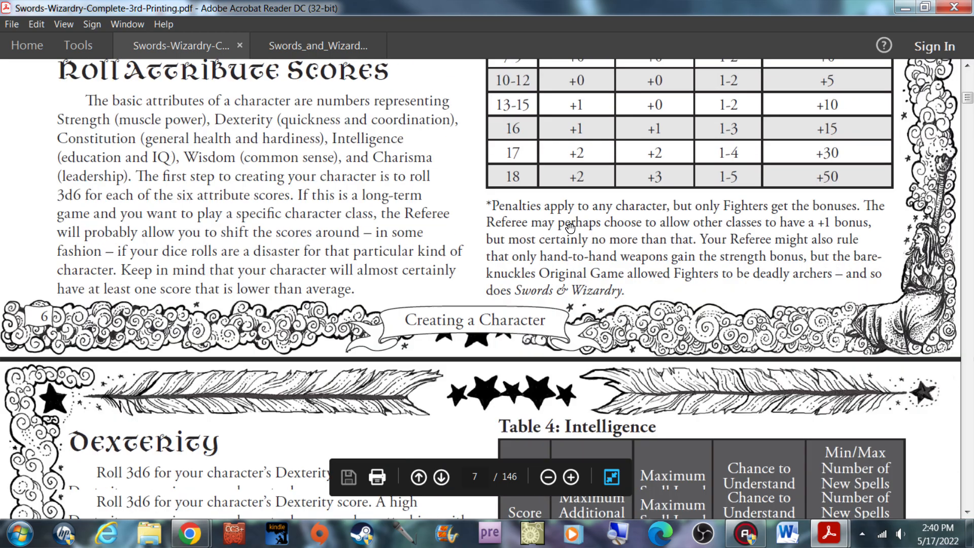
scroll(569, 228, "down", 2)
scroll(568, 229, "down", 2)
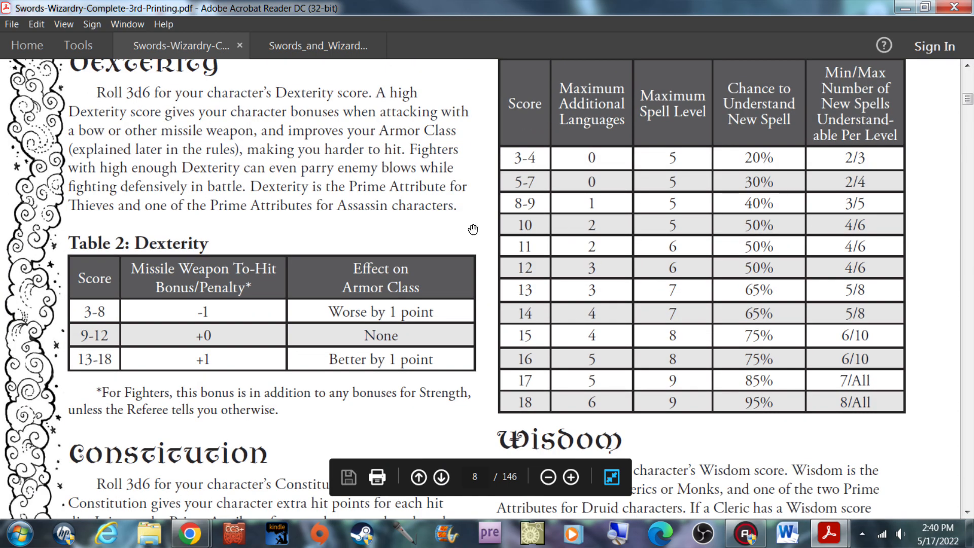
scroll(308, 242, "down", 1)
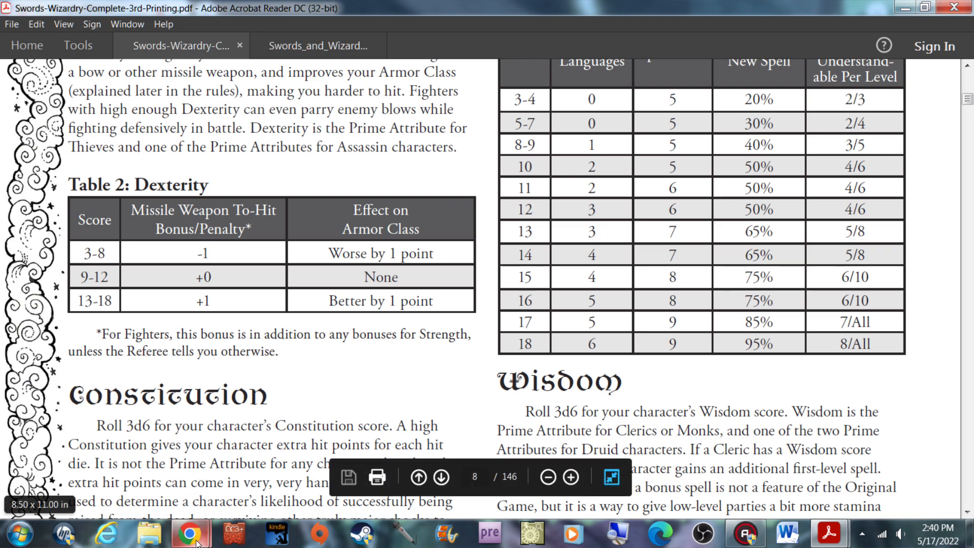
mouse_move(198, 527)
mouse_move(206, 493)
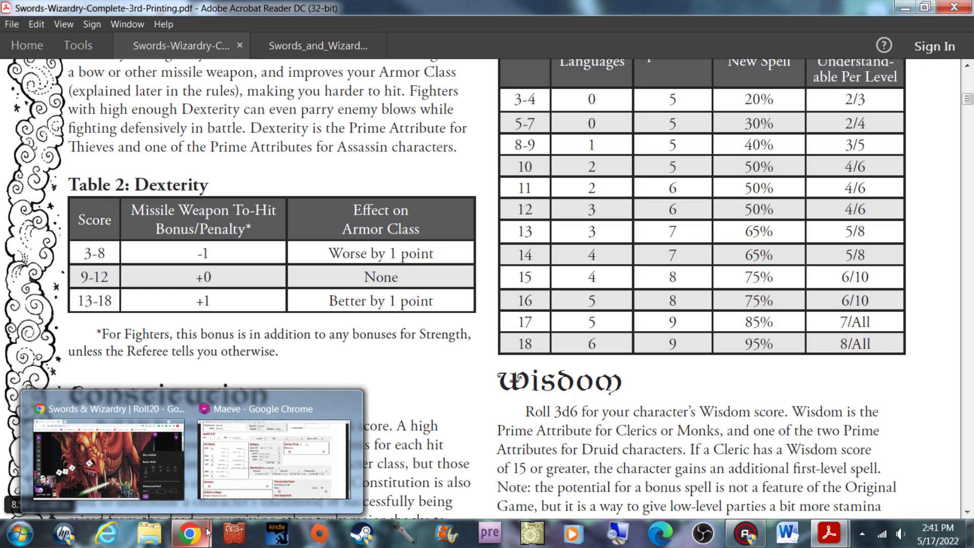
scroll(654, 281, "down", 2)
scroll(653, 285, "up", 6)
scroll(653, 285, "up", 5)
scroll(652, 284, "down", 7)
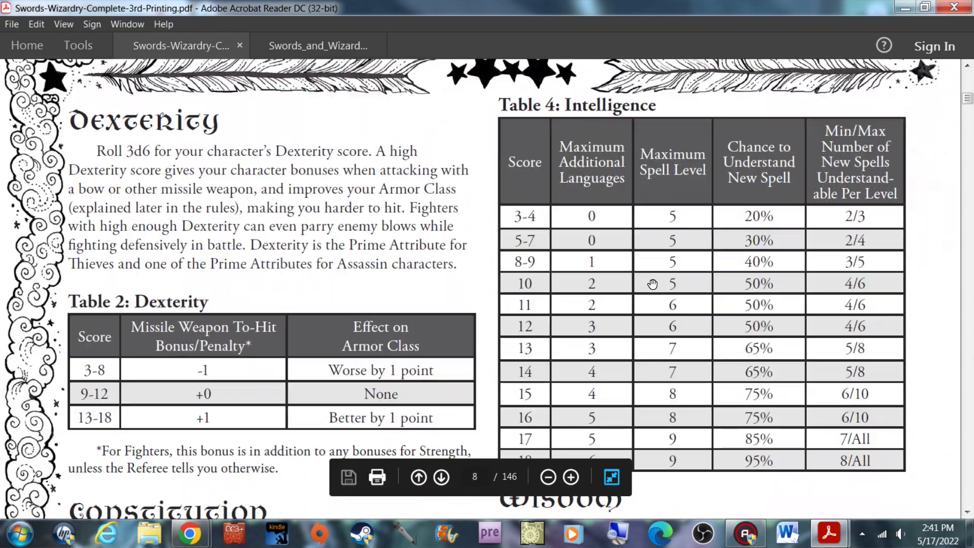
scroll(653, 284, "down", 2)
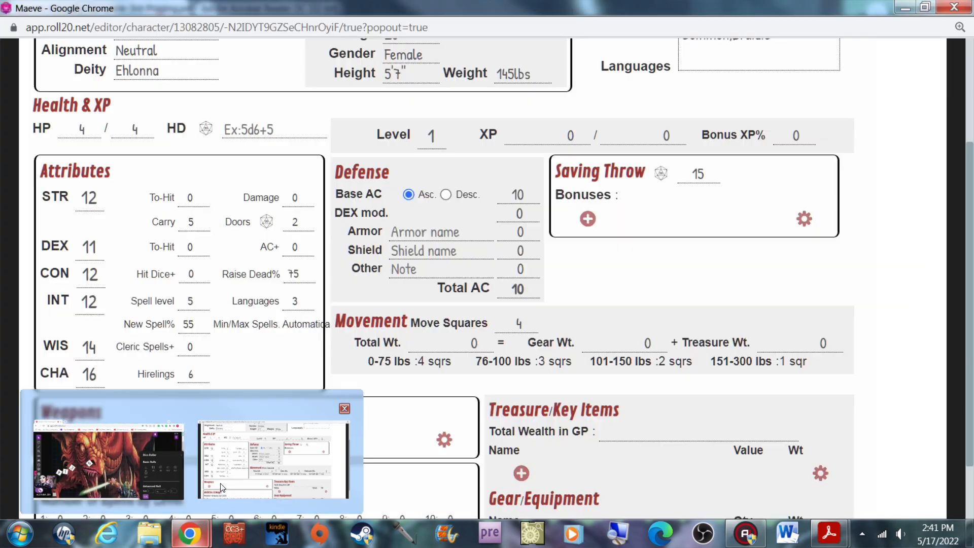
Switch to Maeve's character sheet and complete her Languages entry as "Common, Druidic, and Sidhee".
left_click(274, 487)
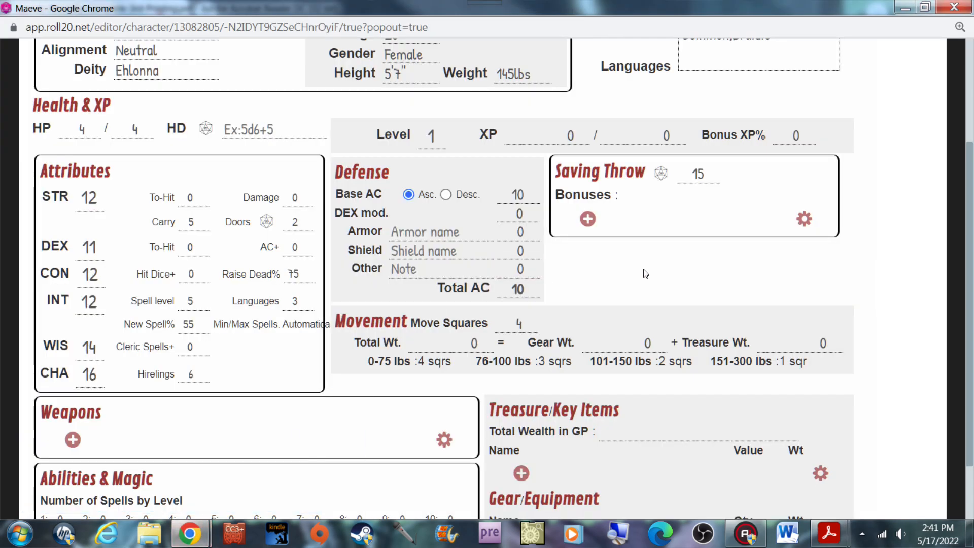
scroll(646, 274, "up", 3)
left_click(777, 187)
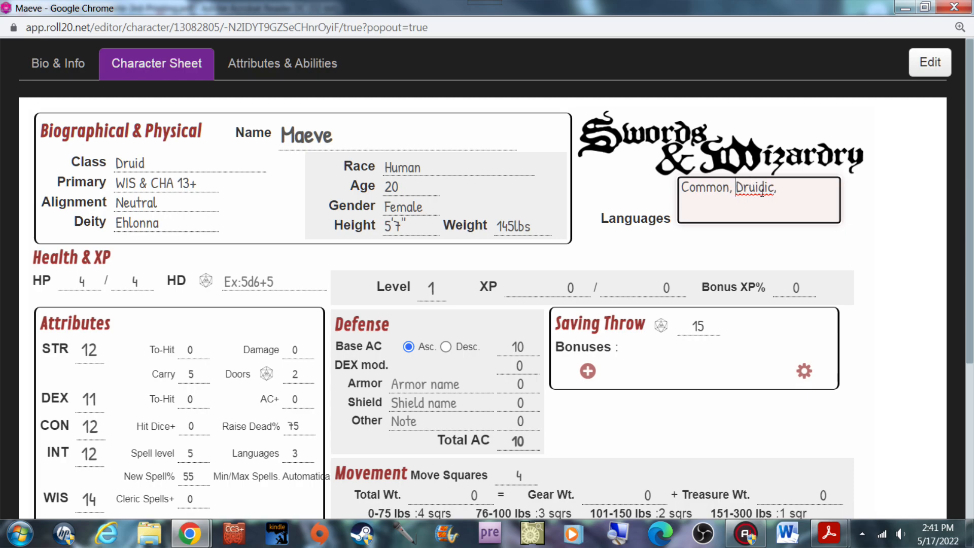
left_click(776, 187)
key("BackSpace")
type(", ")
type("and ")
type("Fea")
key("BackSpace")
key("BackSpace")
type("ae")
key("BackSpace")
key("BackSpace")
key("BackSpace")
type("Sidhee")
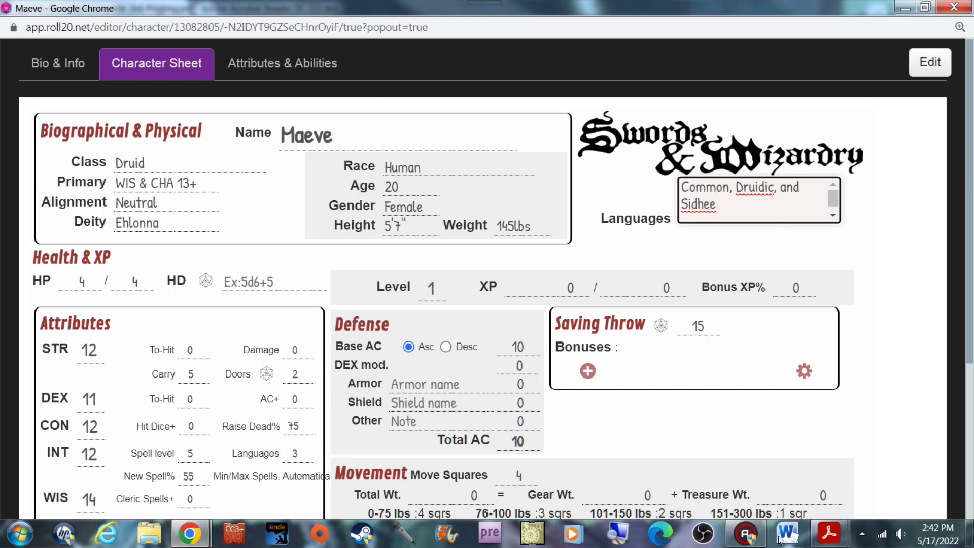
Switch to the Swords & Wizardry Complete rulebook and examine the Intelligence table plus the Constitution, Wisdom and Charisma rules.
mouse_move(829, 534)
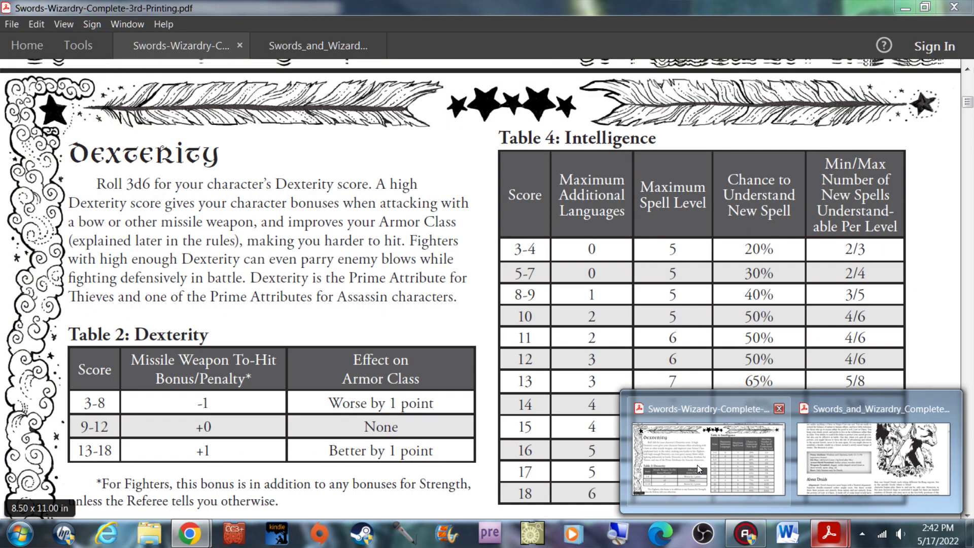
left_click(698, 465)
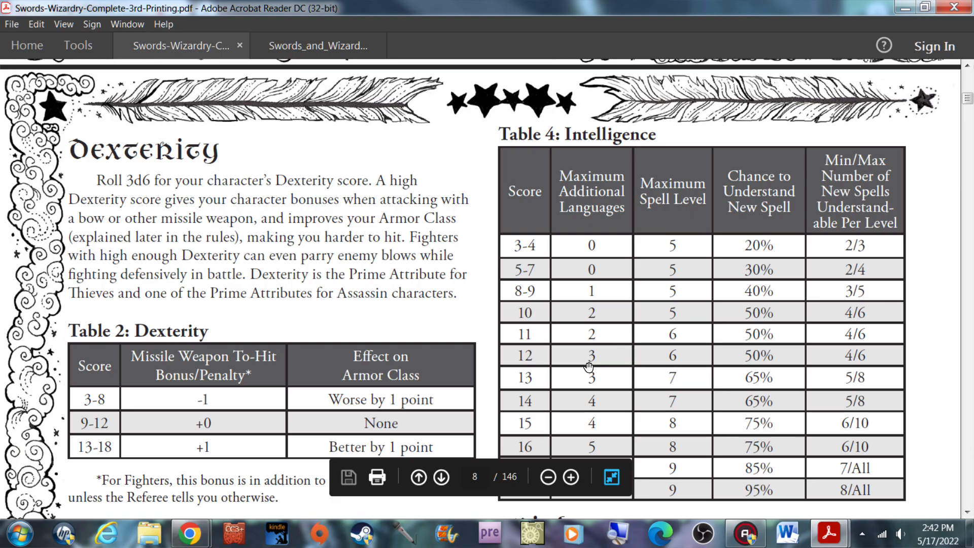
scroll(589, 367, "up", 1)
scroll(589, 366, "down", 6)
scroll(589, 367, "down", 3)
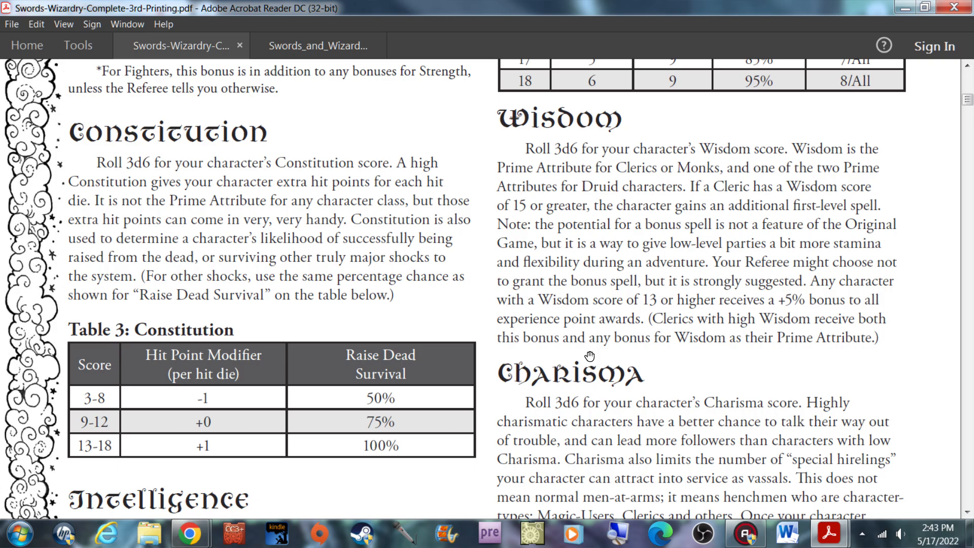
scroll(589, 356, "up", 10)
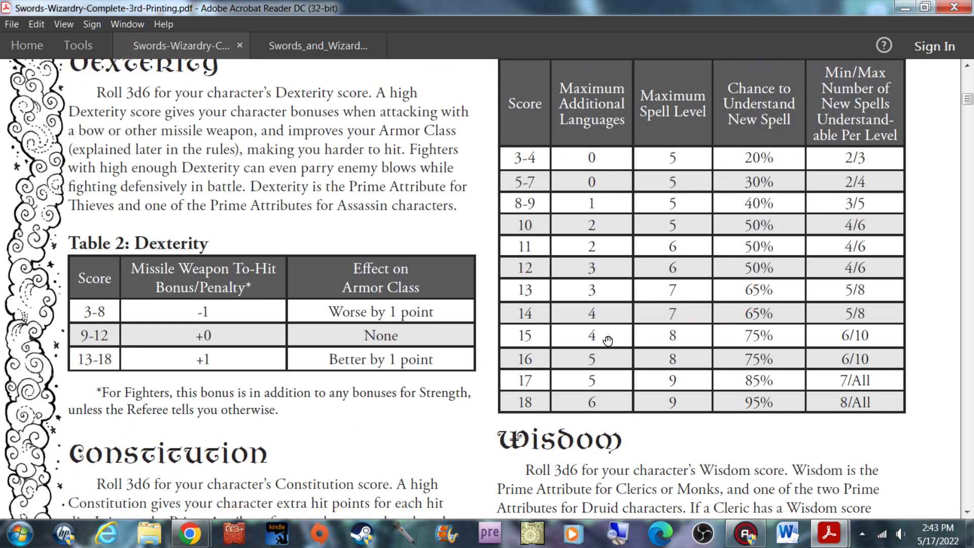
scroll(608, 341, "down", 12)
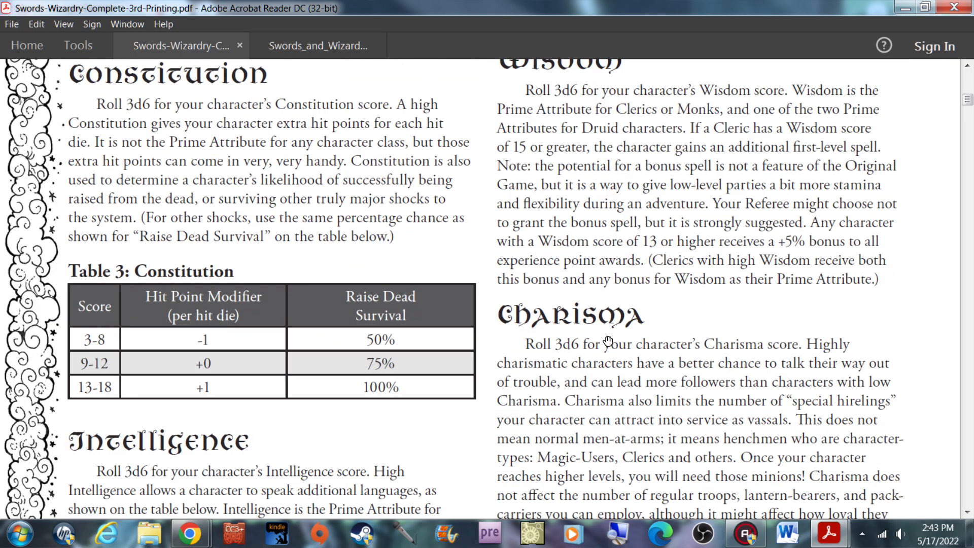
scroll(305, 306, "down", 2)
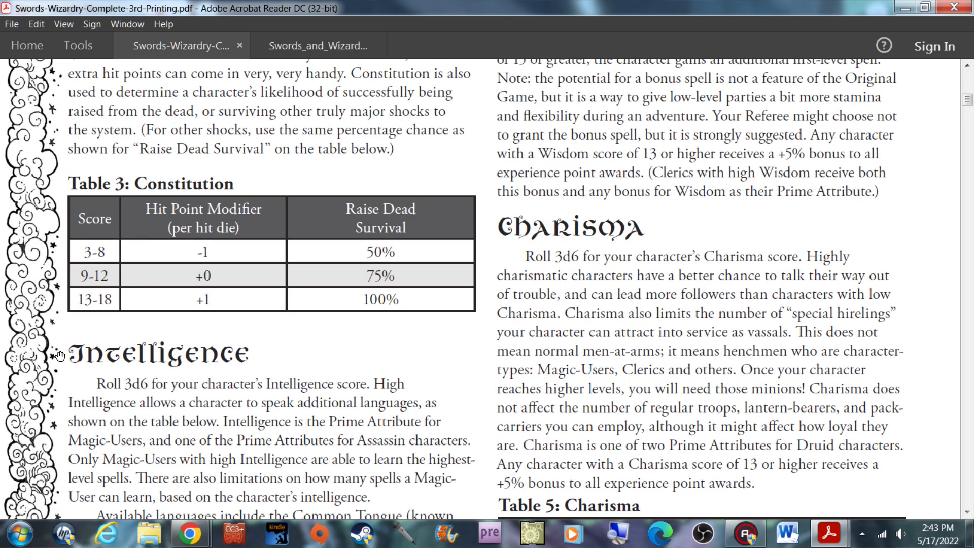
Review the Attributes section on Maeve's sheet, then examine Table 5: Charisma and the languages text in the rulebook.
mouse_move(191, 537)
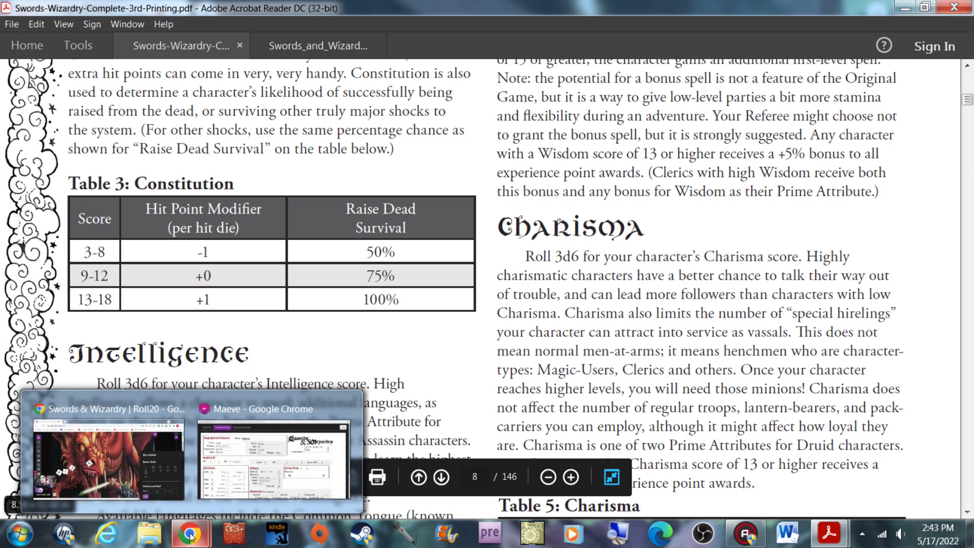
left_click(216, 484)
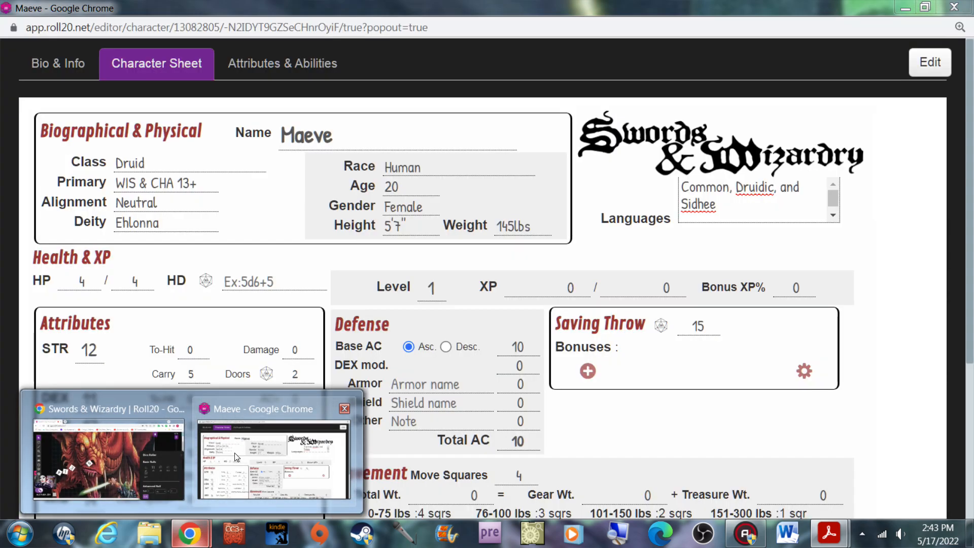
scroll(280, 390, "down", 3)
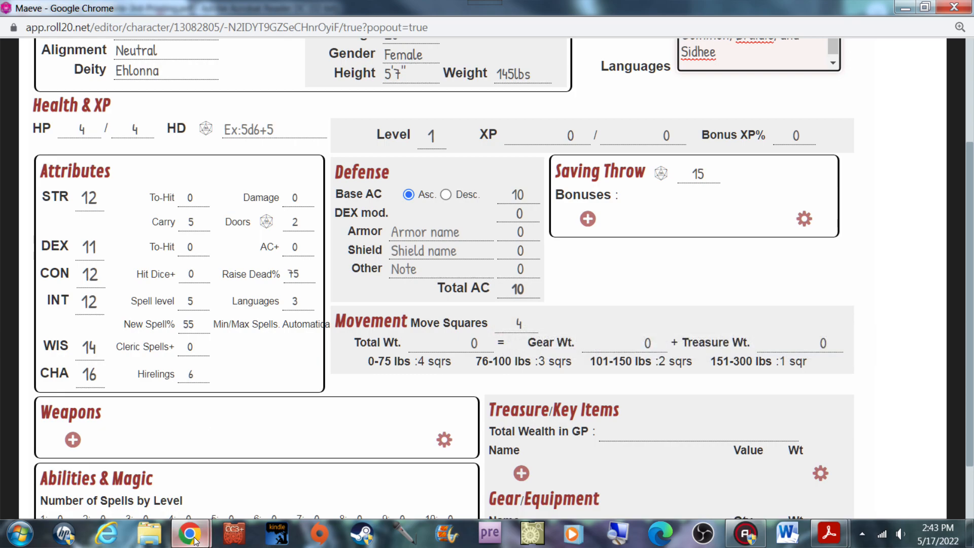
mouse_move(196, 541)
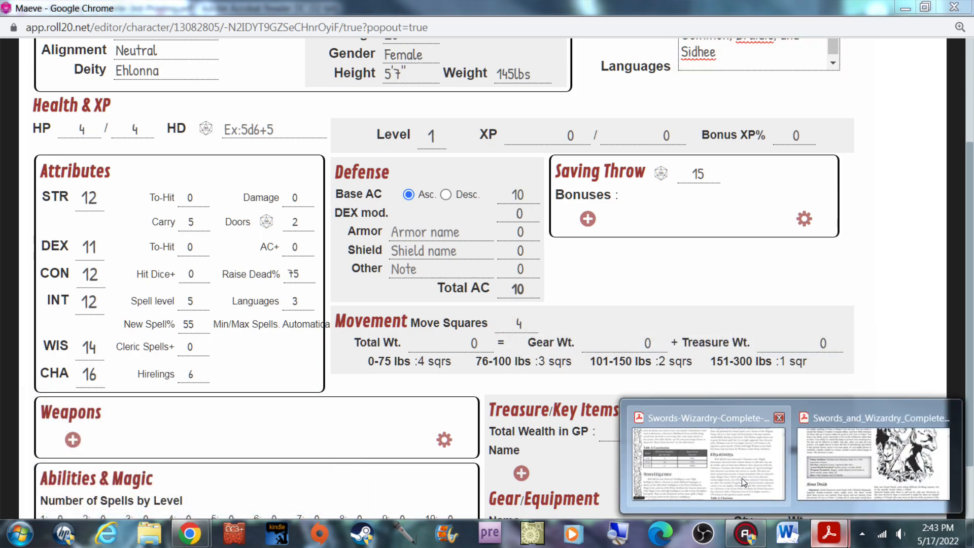
left_click(741, 477)
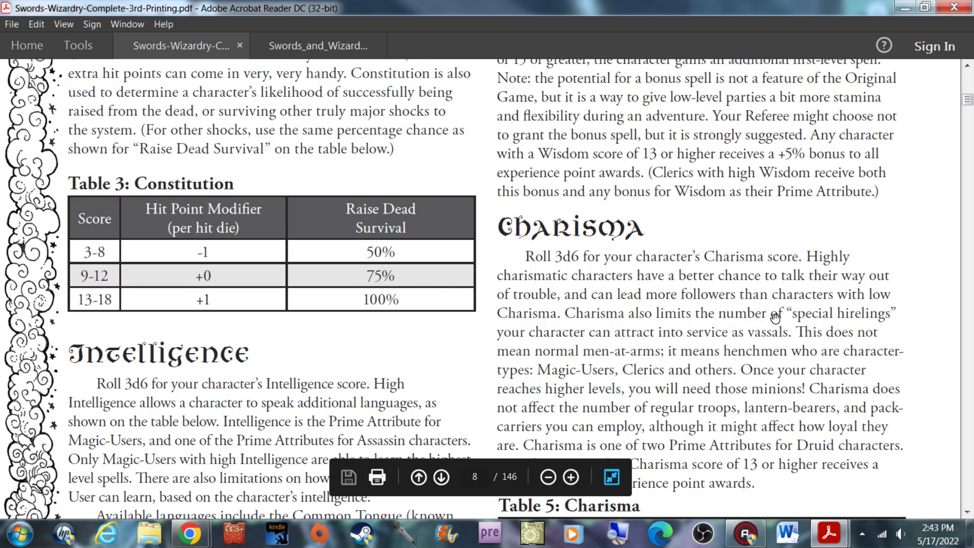
scroll(775, 317, "down", 3)
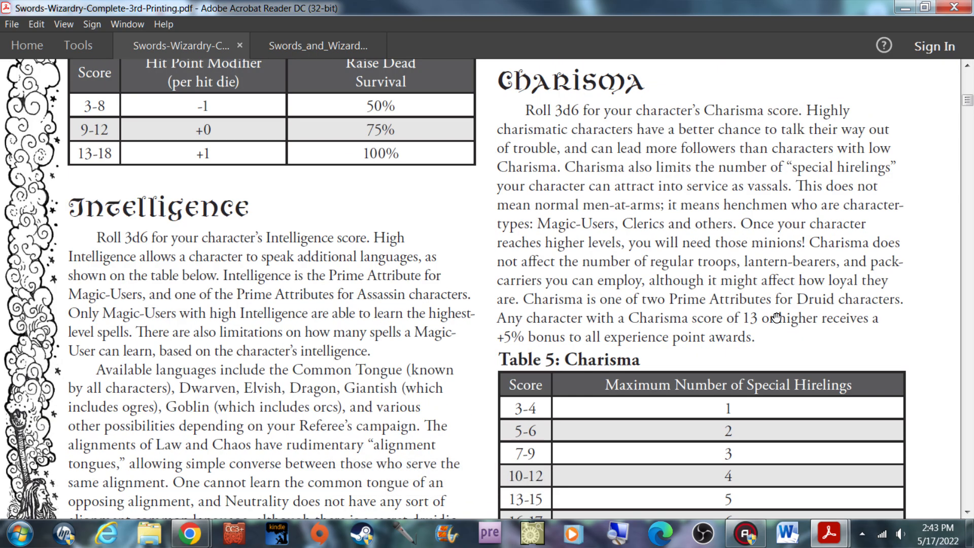
scroll(776, 318, "down", 3)
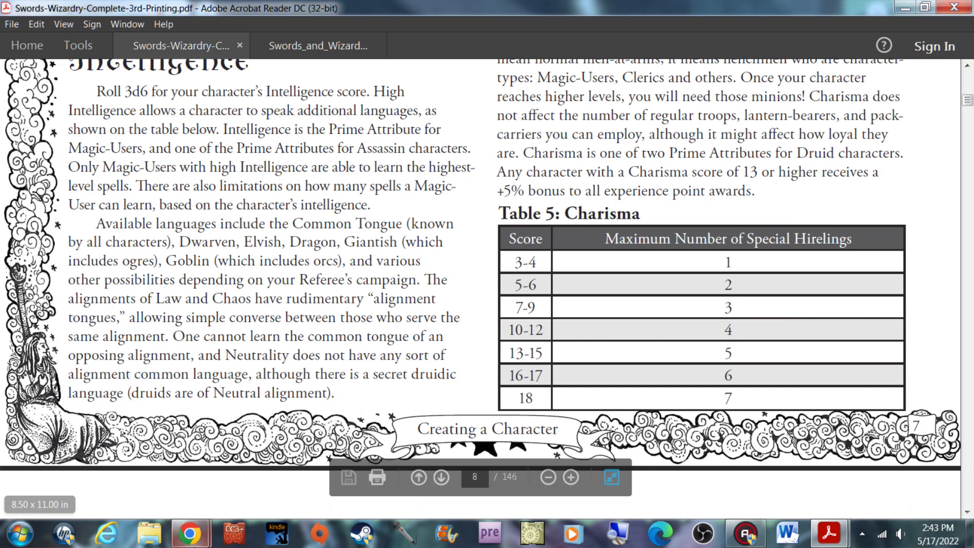
Switch back to Maeve's character sheet and set her Bonus XP% to 10.
mouse_move(191, 533)
mouse_move(212, 482)
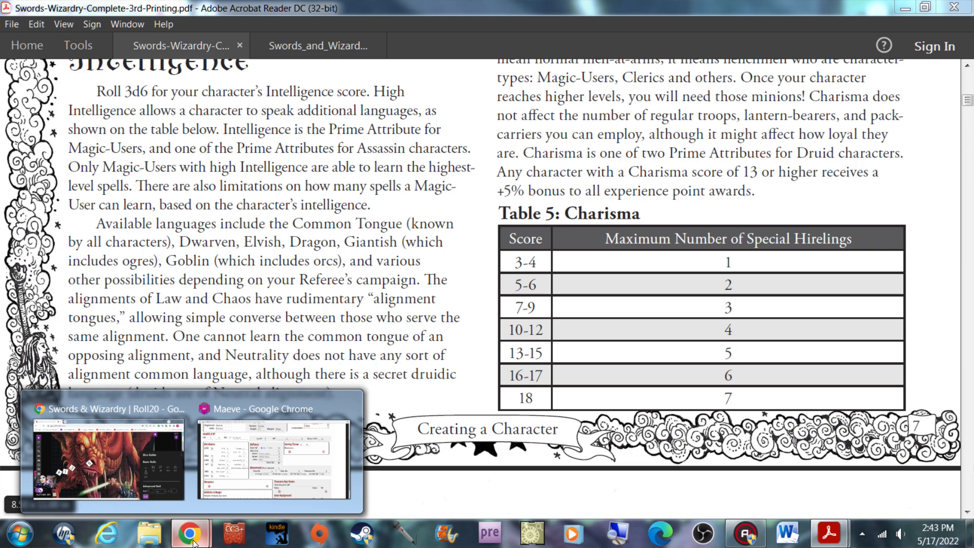
left_click(335, 410)
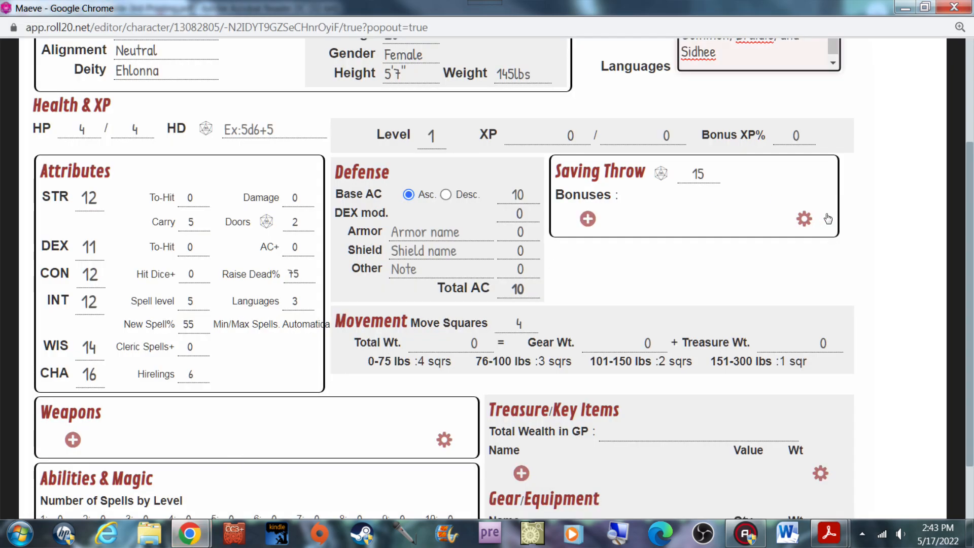
scroll(812, 357, "up", 3)
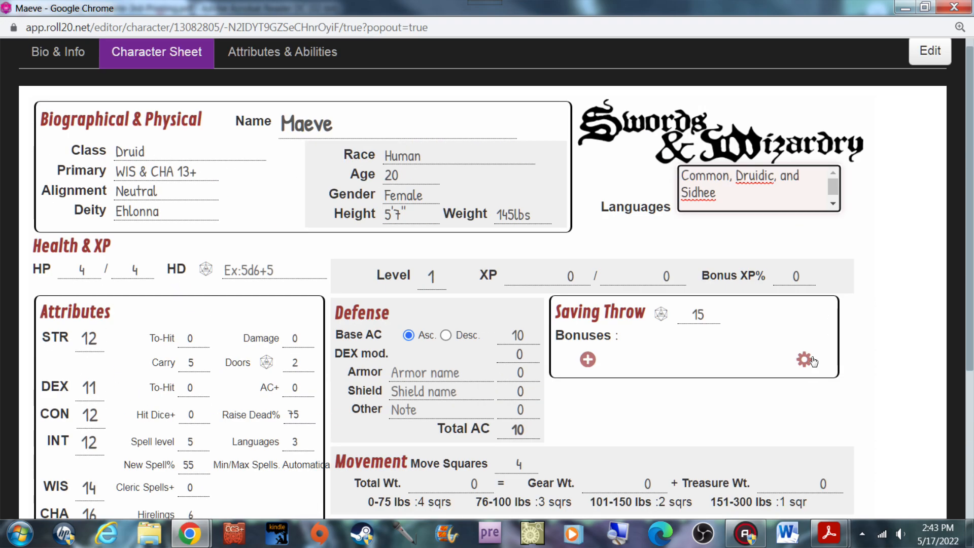
scroll(812, 360, "up", 1)
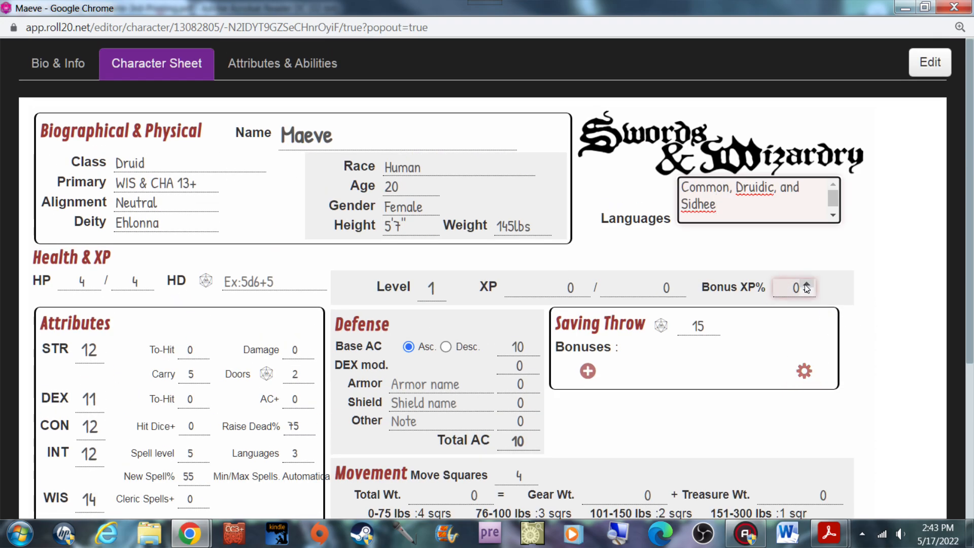
left_click_drag(700, 287, 762, 285)
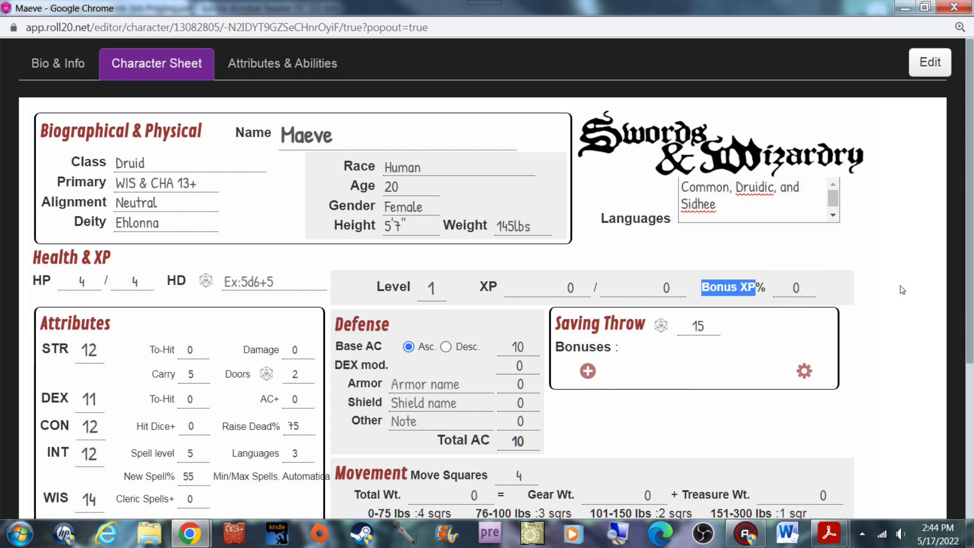
left_click(806, 282)
left_click(806, 282)
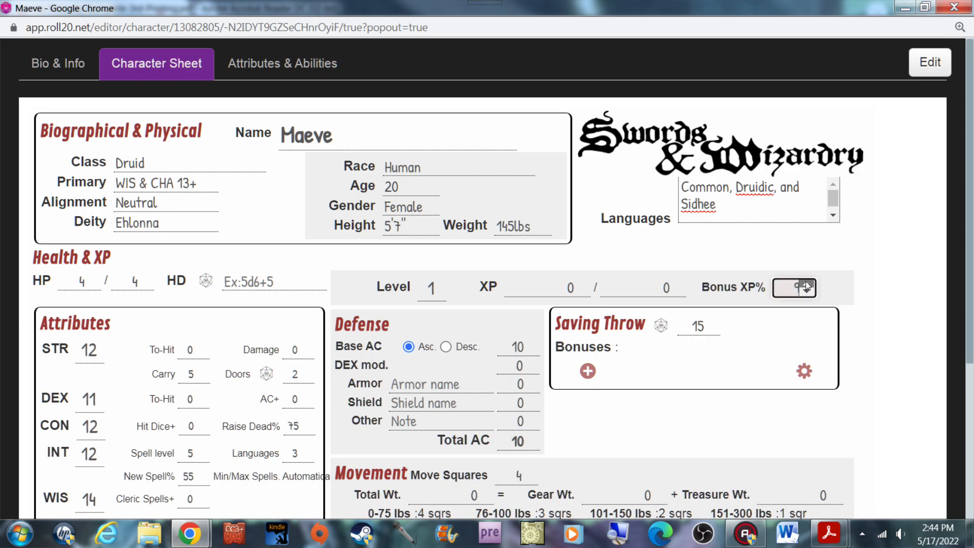
left_click(805, 282)
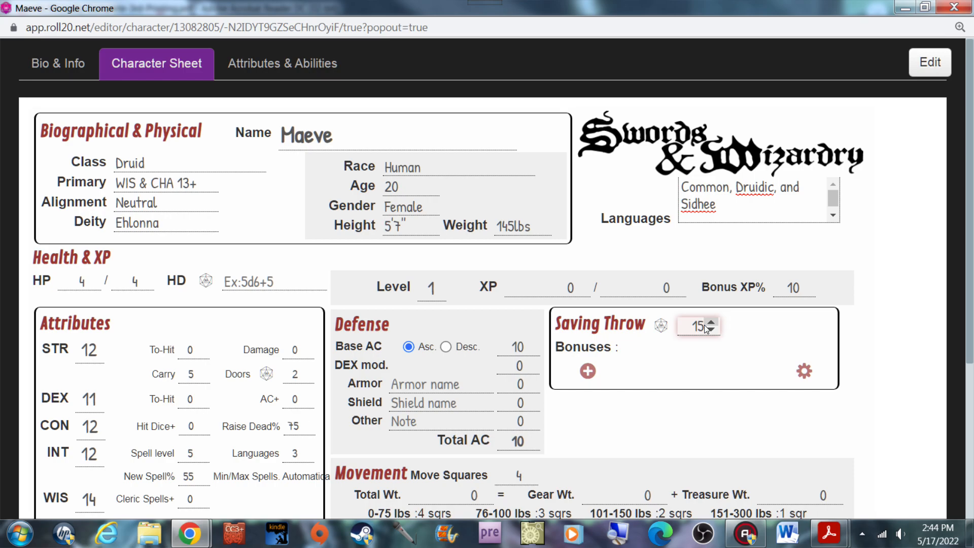
Switch to the Swords_and_Wizardry_Complete_Rule_Book PDF and examine the Druid's prime attribute, hit dice, armor and weapon rules.
mouse_move(830, 533)
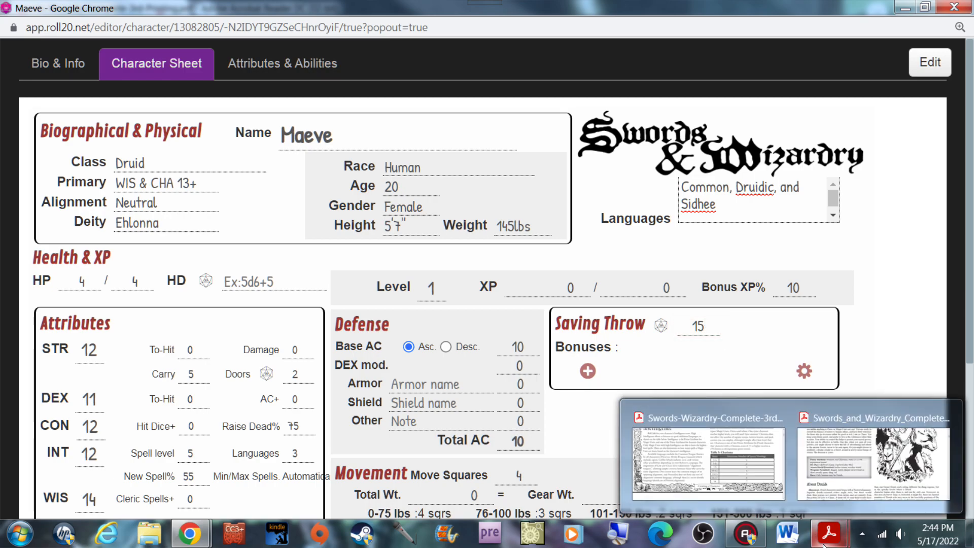
left_click(840, 489)
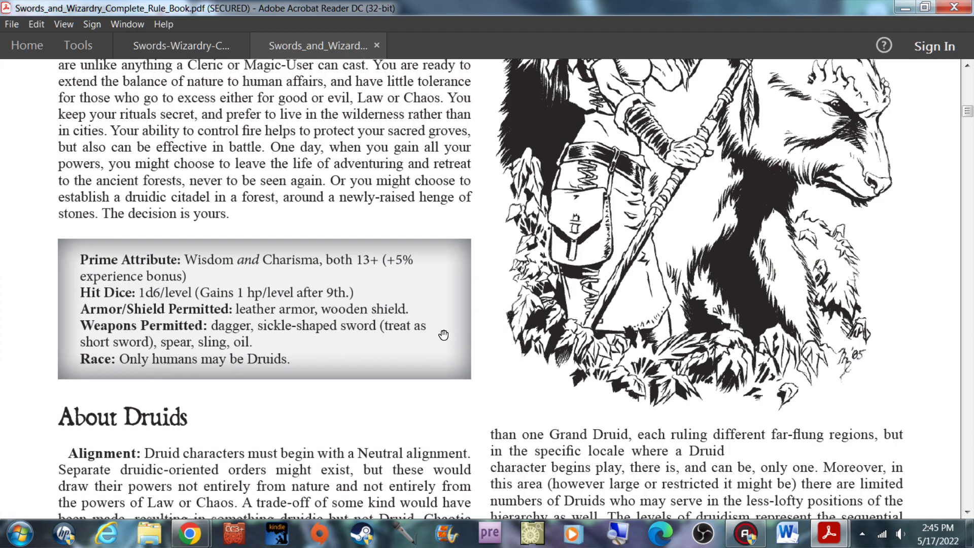
Examine the About Druids rules on alignment, mistletoe and hierarchy, plus Table 9: Druid Advancement Table.
scroll(441, 333, "down", 2)
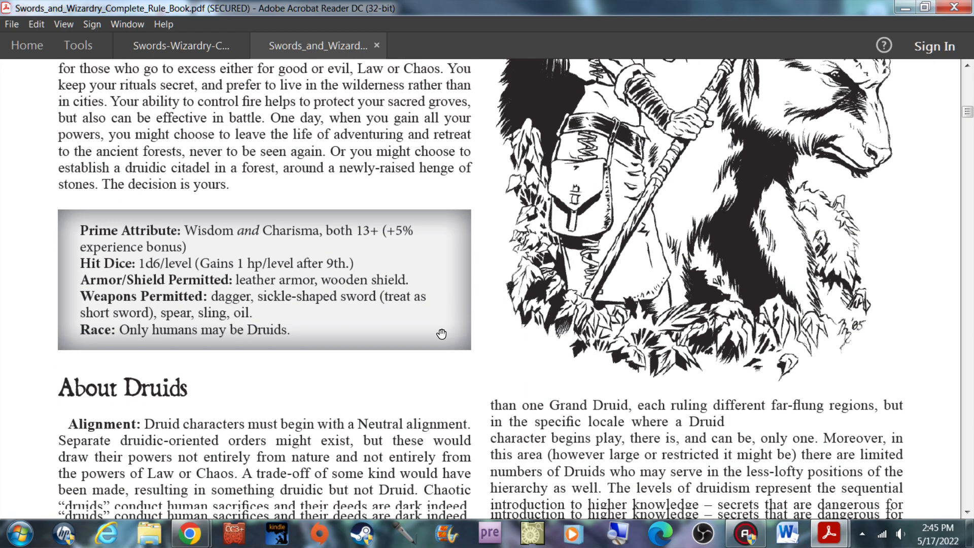
scroll(442, 333, "down", 6)
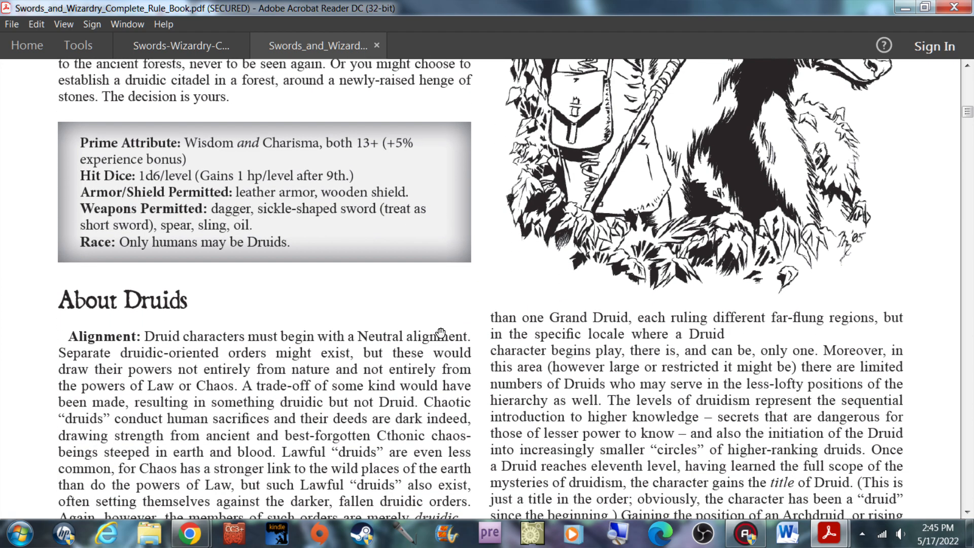
scroll(441, 333, "down", 7)
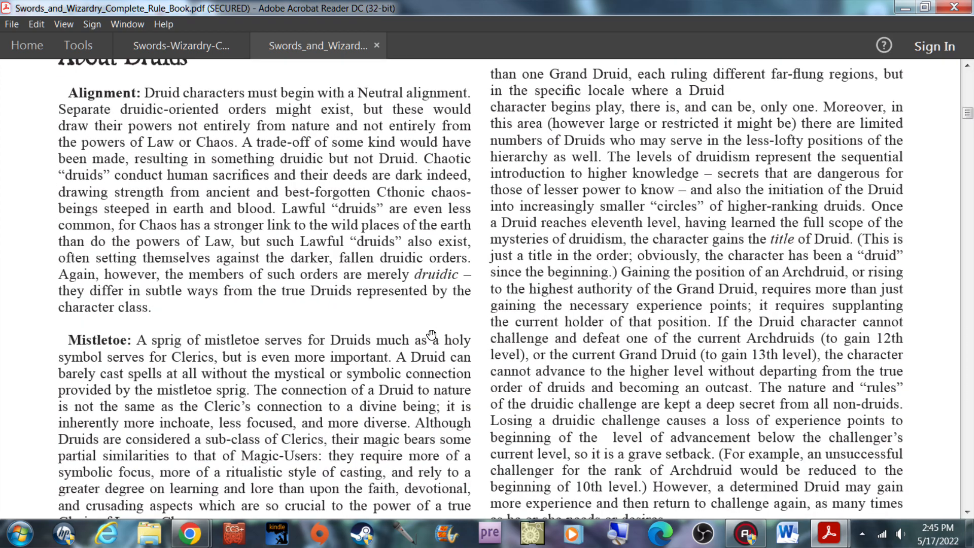
scroll(432, 335, "down", 2)
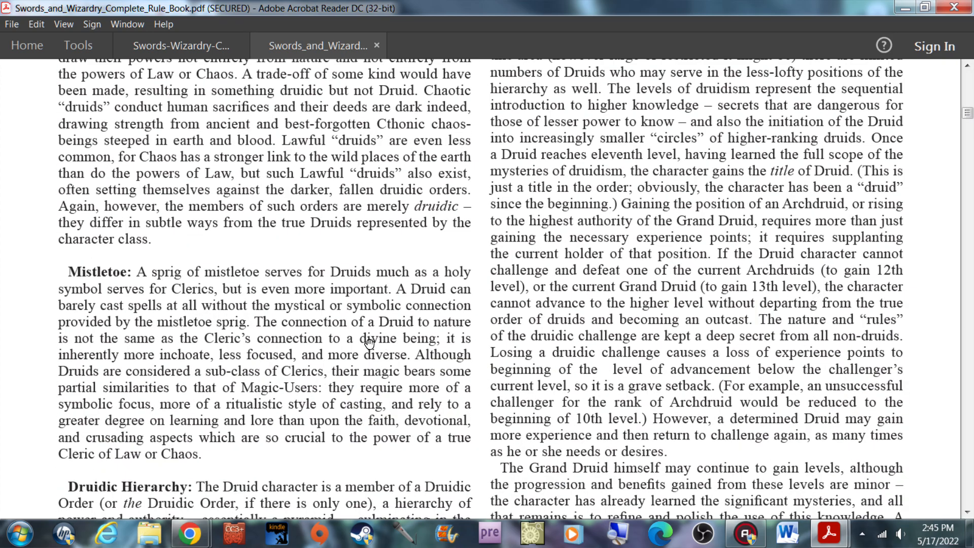
scroll(335, 341, "up", 1)
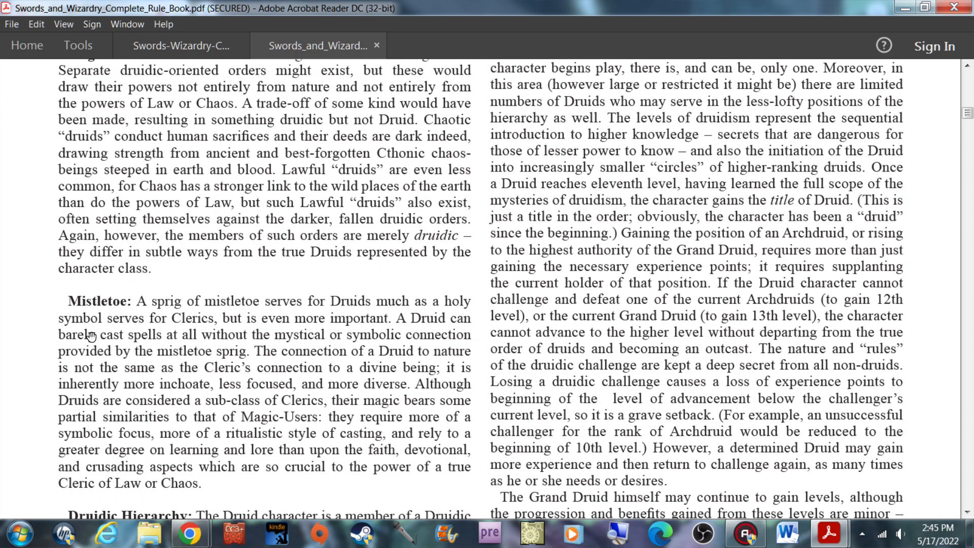
scroll(91, 336, "up", 2)
scroll(117, 208, "down", 5)
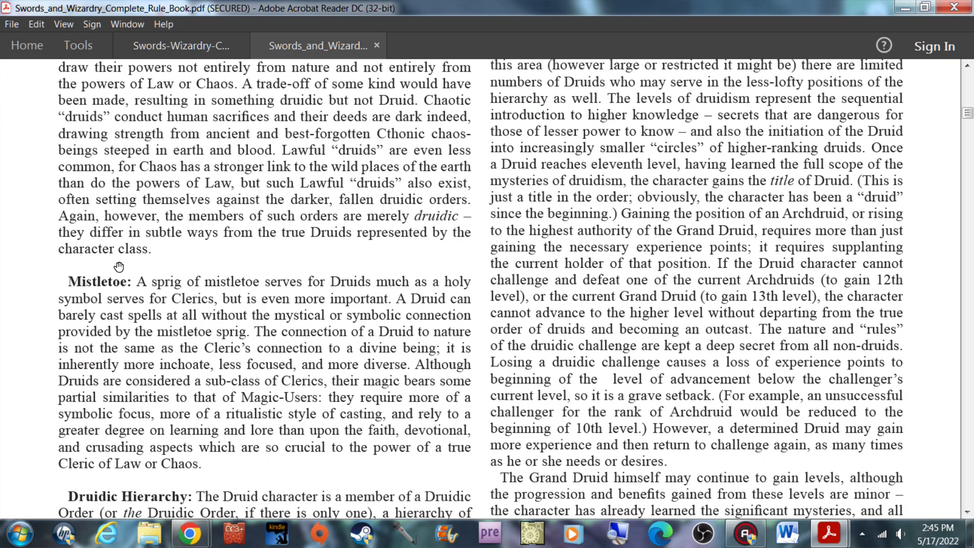
scroll(119, 267, "down", 3)
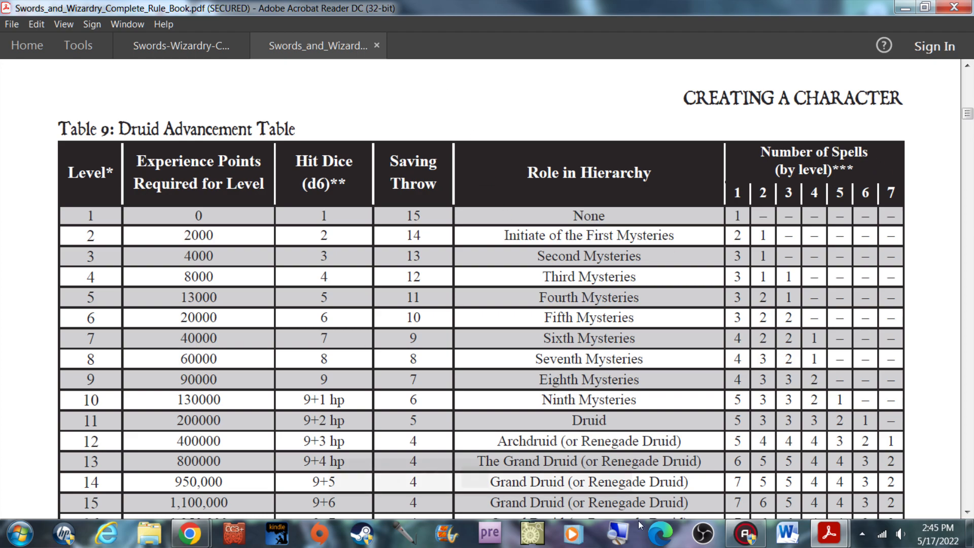
Switch back to Maeve's character sheet and set her number of level 1 spells to 1.
mouse_move(190, 532)
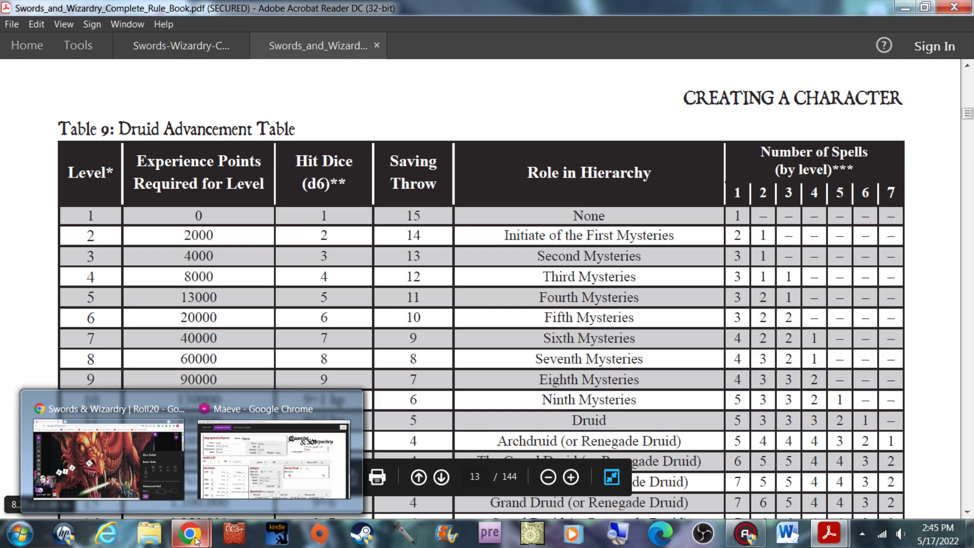
left_click(266, 410)
scroll(324, 276, "down", 5)
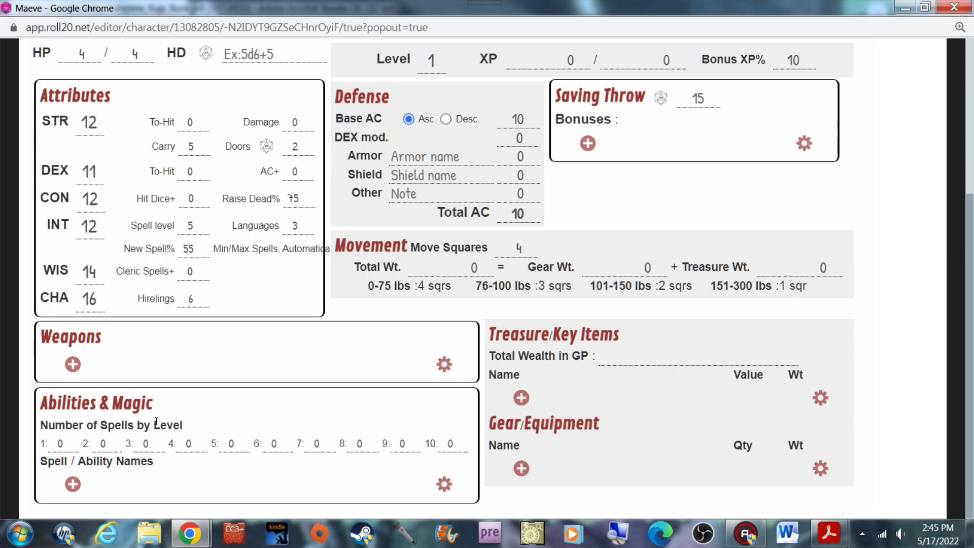
double_click(60, 443)
type("1")
left_click_drag(41, 443, 179, 427)
double_click(60, 443)
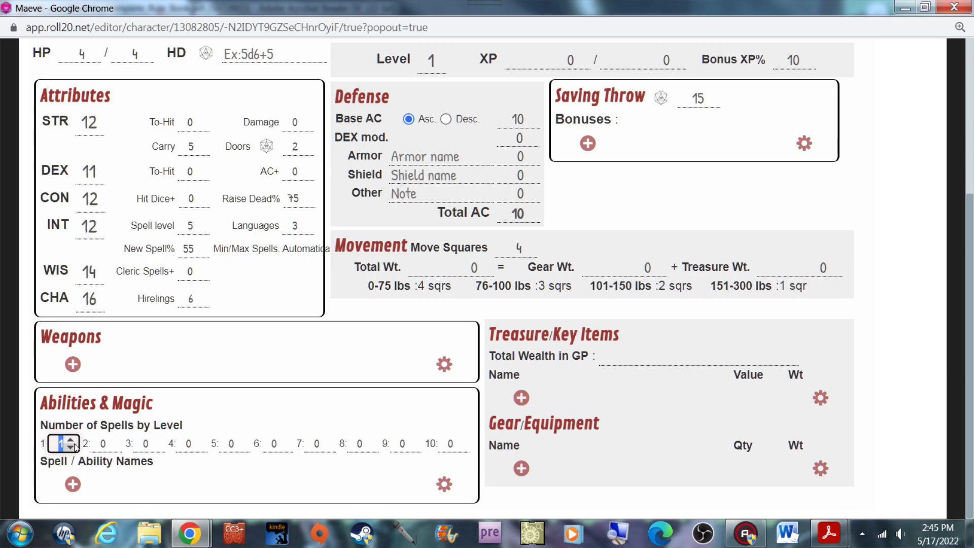
left_click(34, 401)
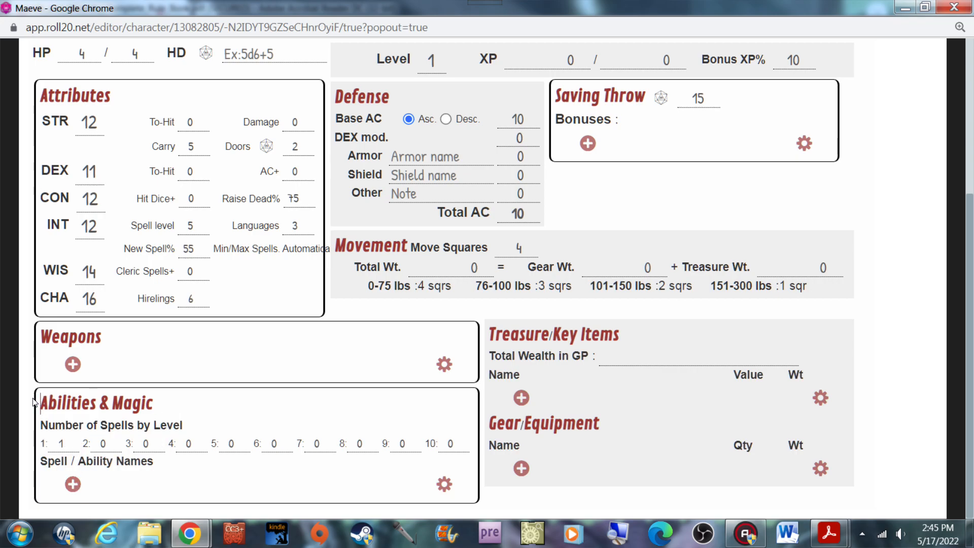
Add an empty spell/ability entry under Abilities & Magic and activate its name field.
left_click(73, 485)
scroll(101, 487, "down", 1)
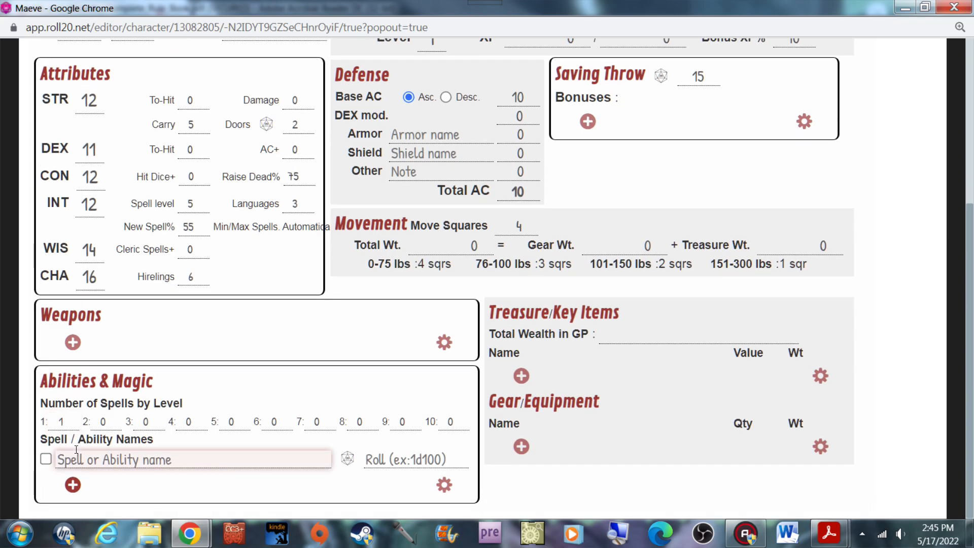
left_click(129, 460)
left_click(120, 459)
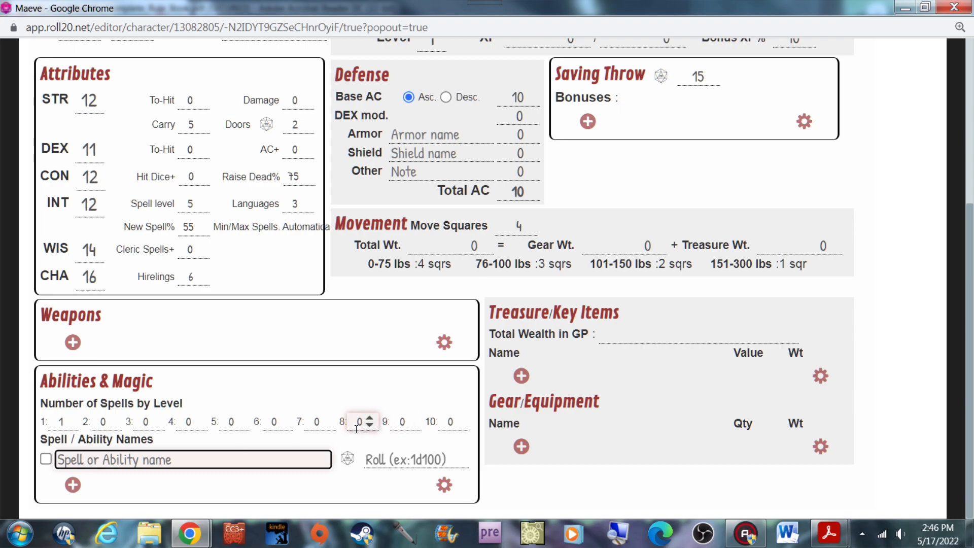
Review Maeve's whole character sheet, from the biographical details down to the treasure and gear sections.
scroll(359, 420, "up", 4)
scroll(562, 413, "down", 4)
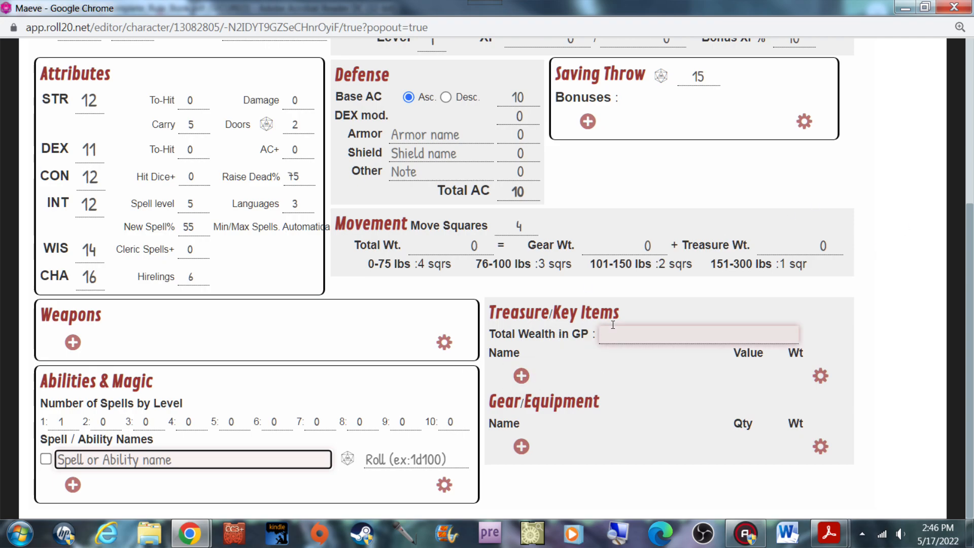
scroll(613, 325, "up", 4)
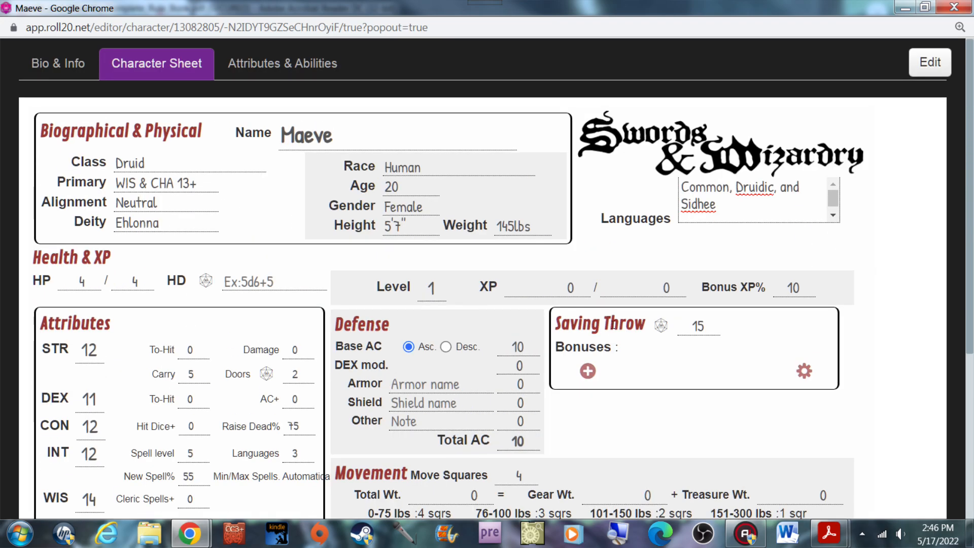
scroll(613, 325, "down", 4)
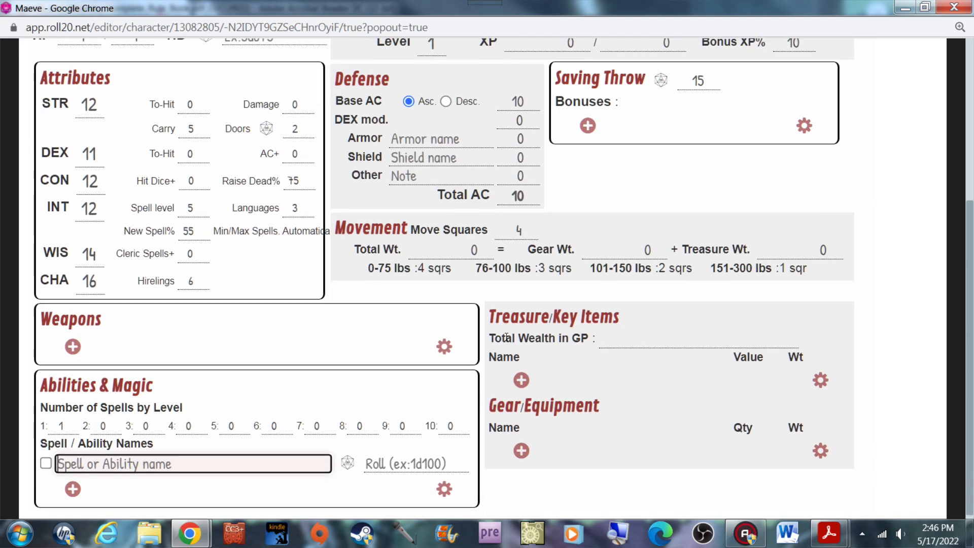
scroll(502, 336, "up", 5)
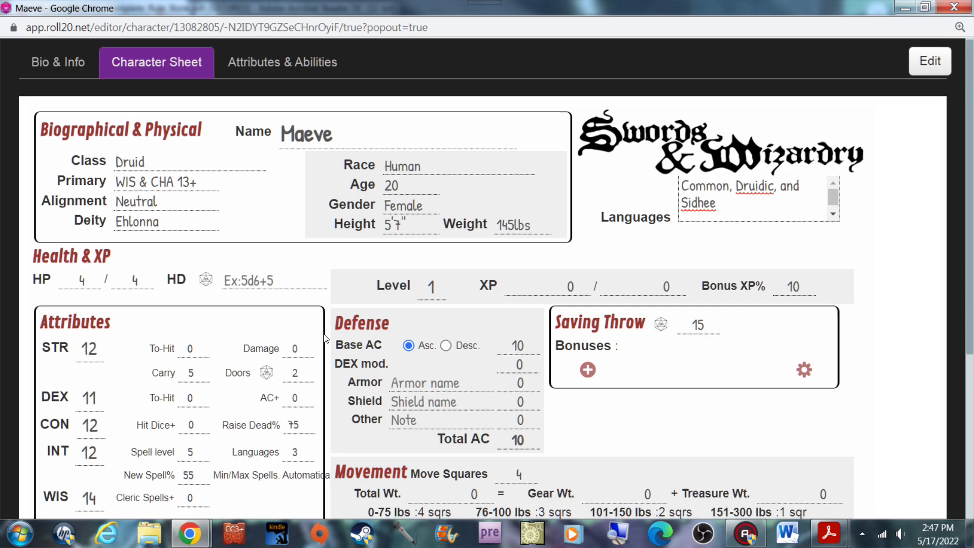
scroll(324, 345, "down", 5)
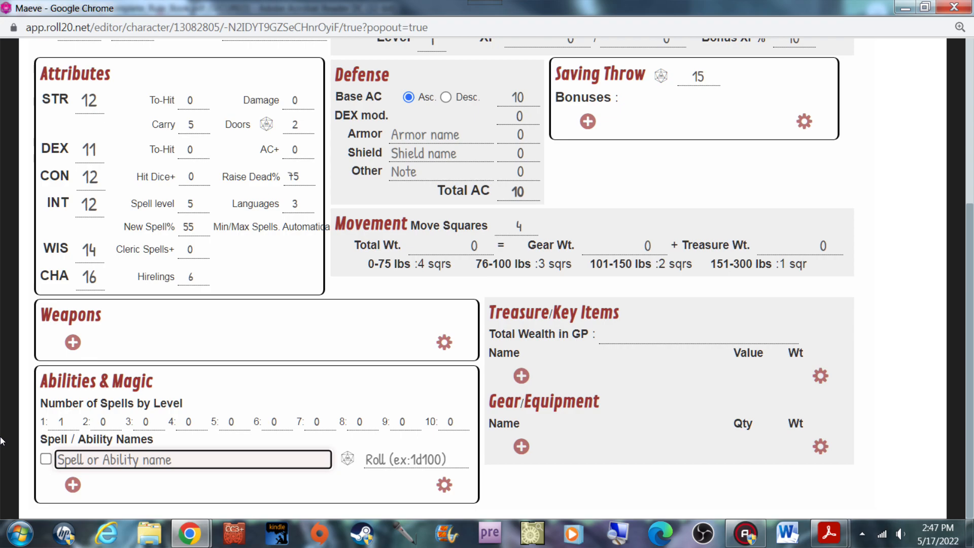
scroll(2, 443, "up", 1)
scroll(3, 442, "up", 5)
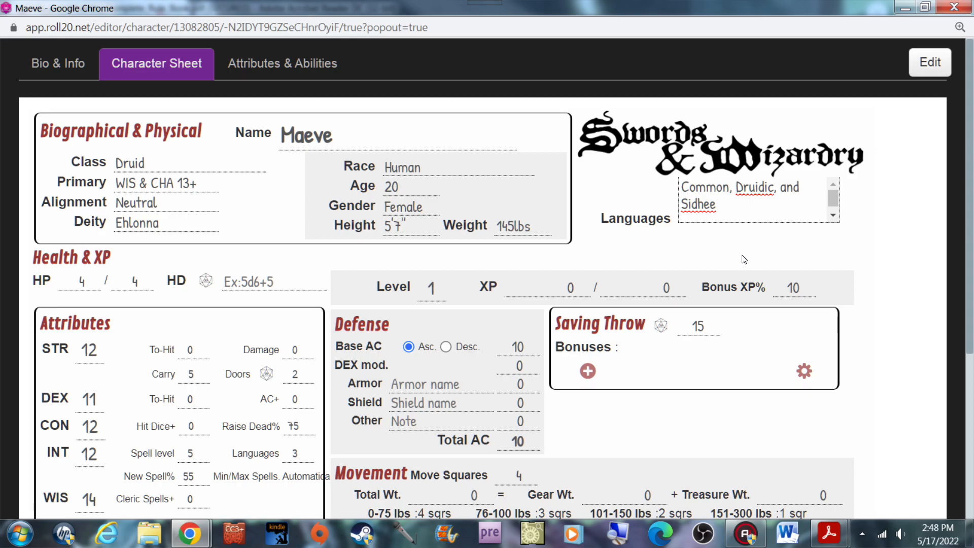
Switch to the Swords-Wizardry-Complete-3rd-Printing PDF and look through the Character Class introduction and Assassin section.
mouse_move(829, 533)
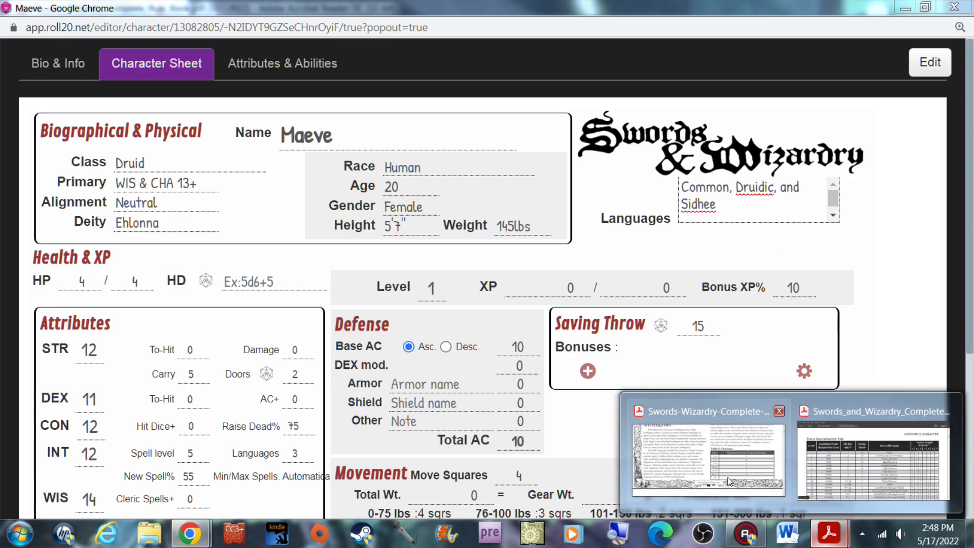
left_click(708, 457)
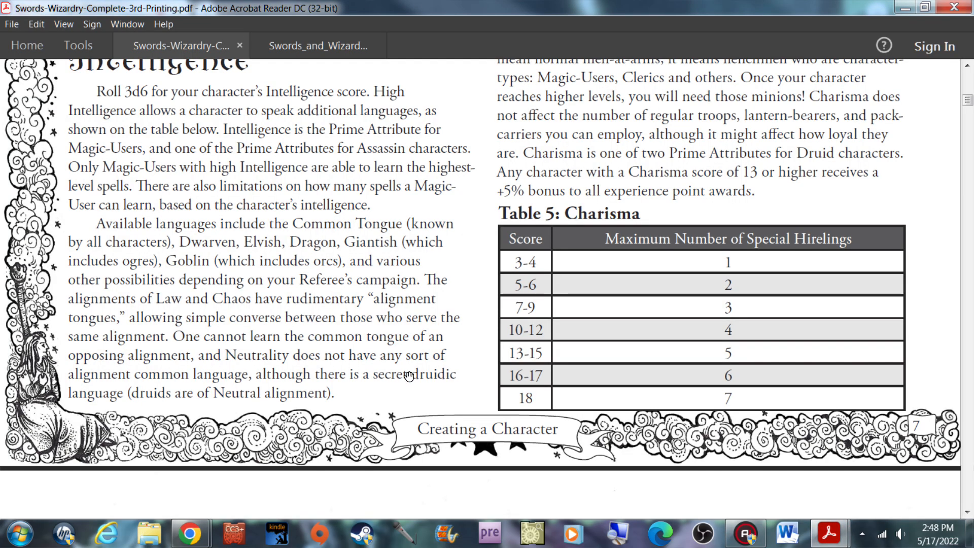
scroll(409, 376, "down", 20)
scroll(374, 353, "down", 12)
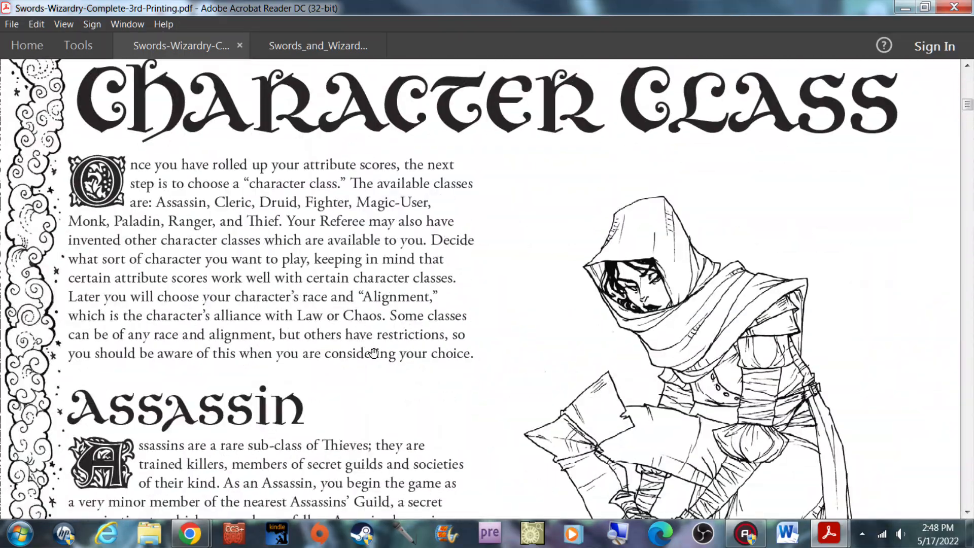
scroll(374, 353, "down", 12)
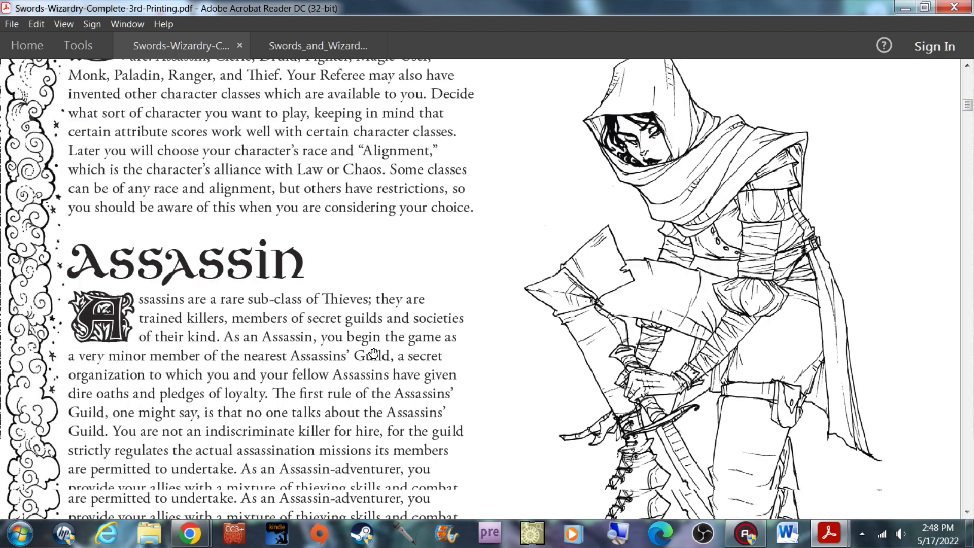
scroll(374, 352, "up", 8)
scroll(374, 353, "up", 3)
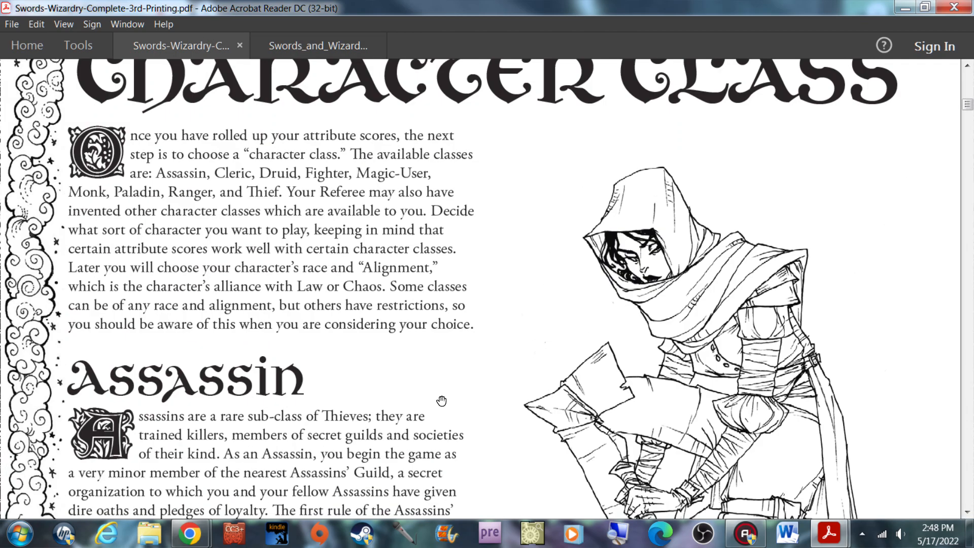
Go back to the front of the rulebook and examine the For Players entries in its table of contents.
left_click(418, 477)
left_click(418, 477)
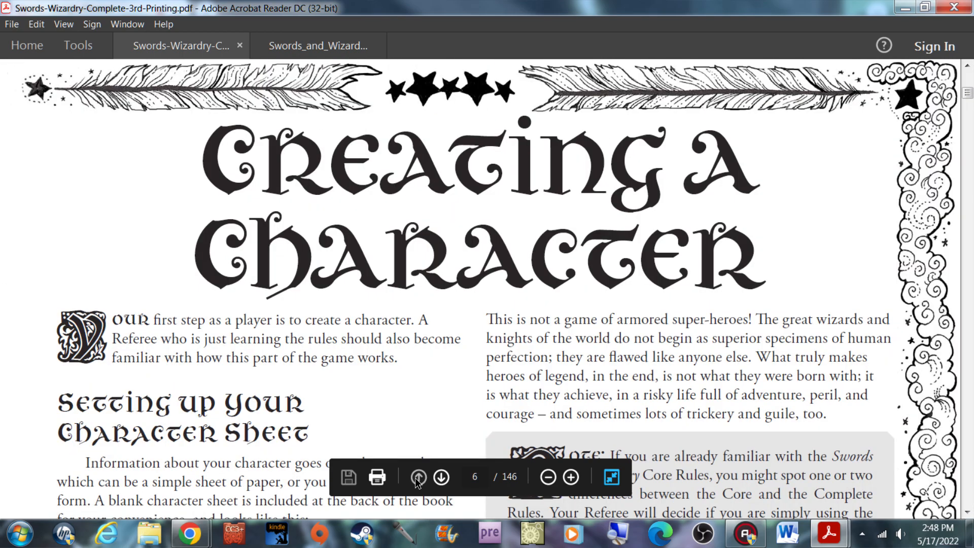
left_click(418, 477)
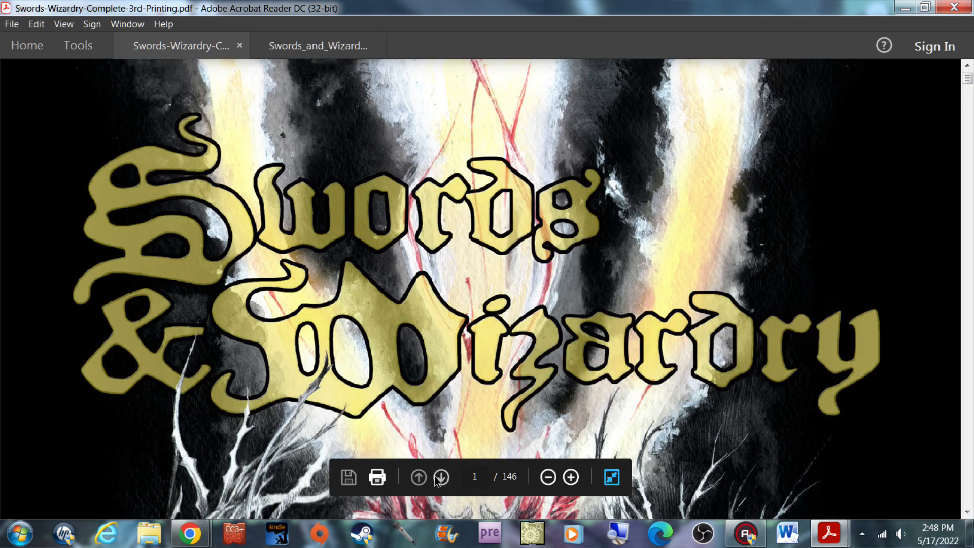
left_click(441, 478)
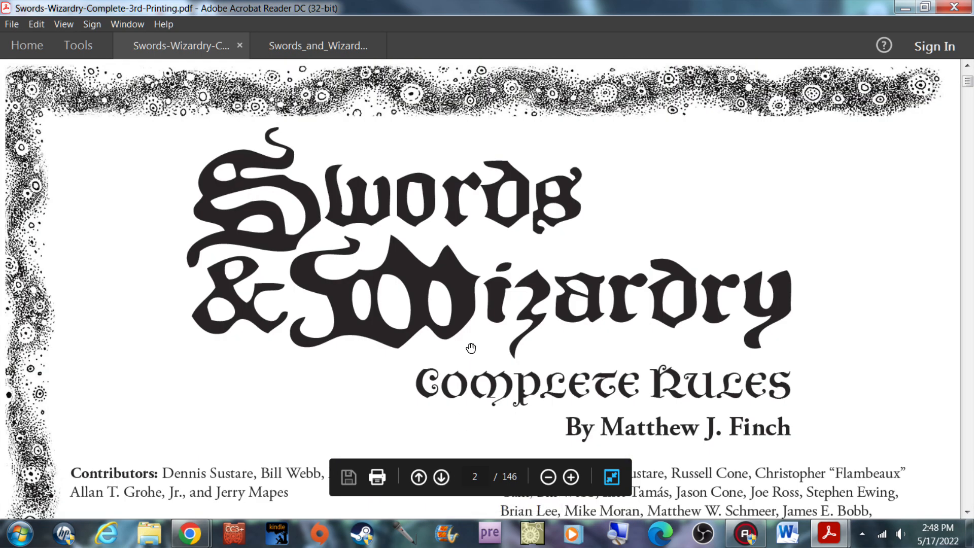
scroll(471, 348, "down", 3)
scroll(472, 349, "down", 4)
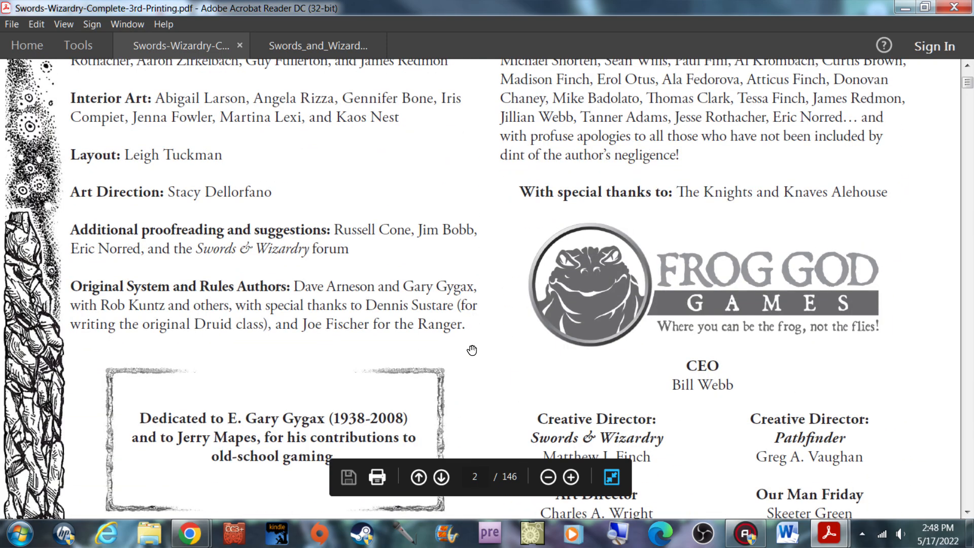
scroll(472, 350, "down", 3)
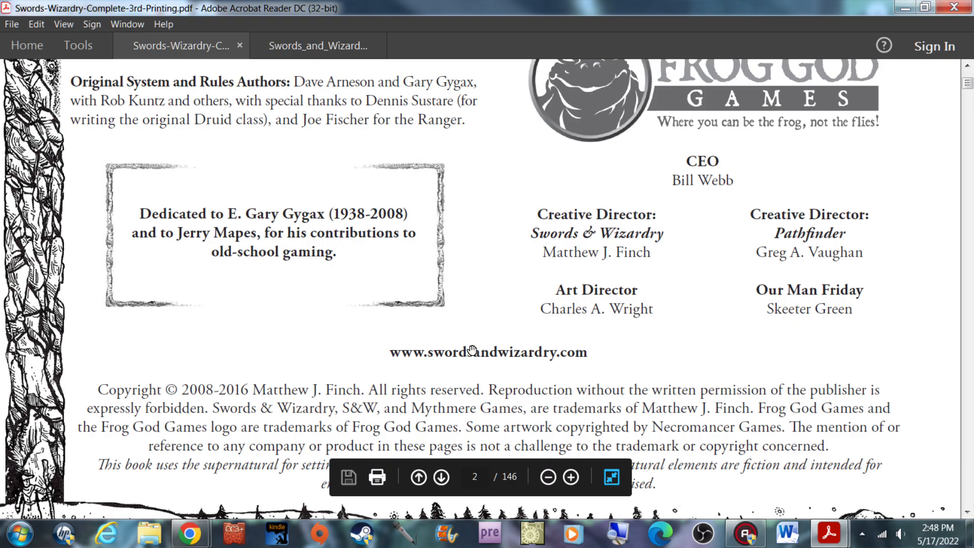
scroll(472, 350, "down", 12)
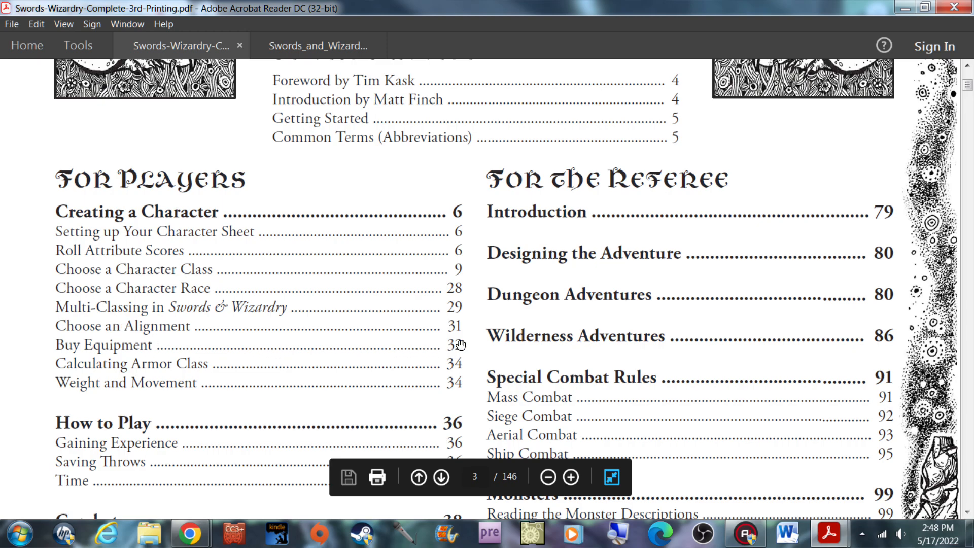
scroll(467, 336, "down", 3)
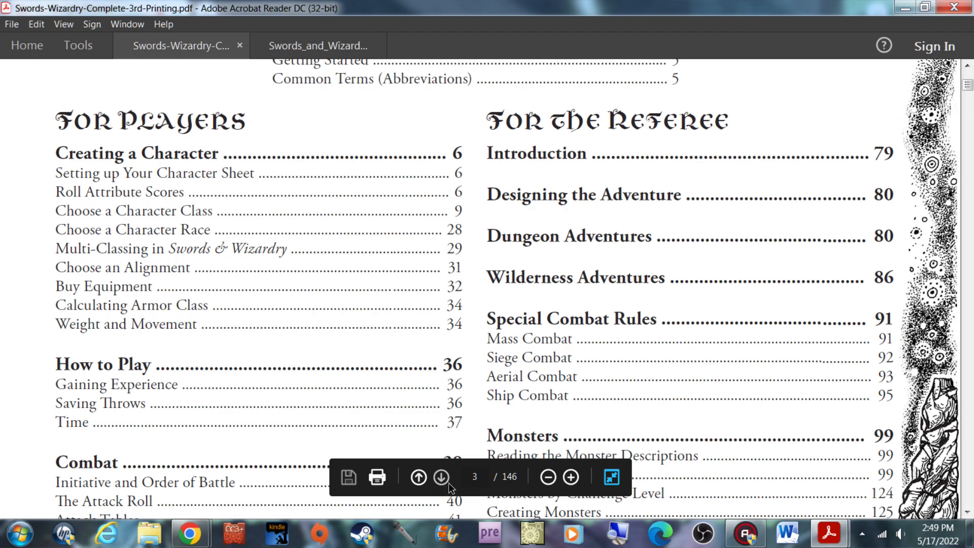
Go to page 32 of the PDF and find the Buy Equipment section with the Starting Gold rule.
left_click(478, 478)
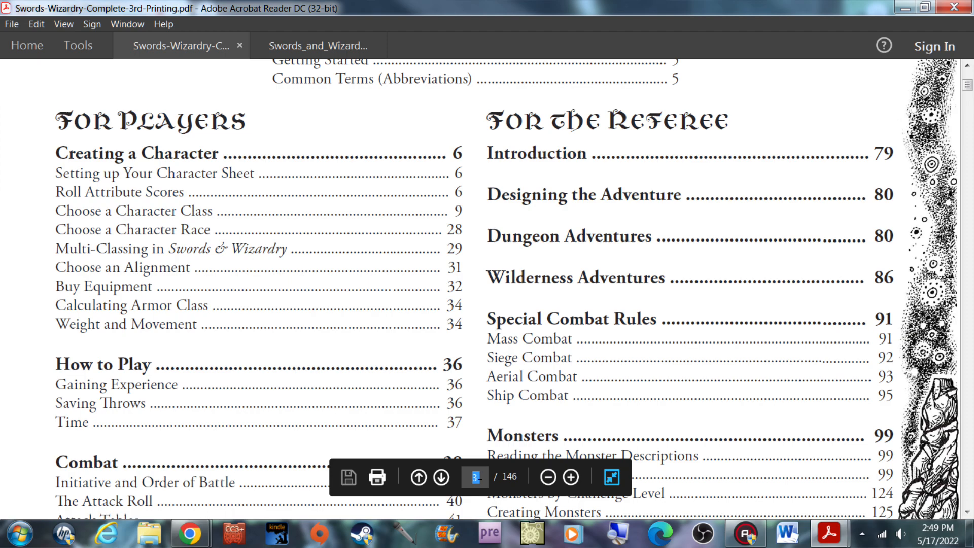
type("2")
key("Return")
scroll(585, 281, "down", 10)
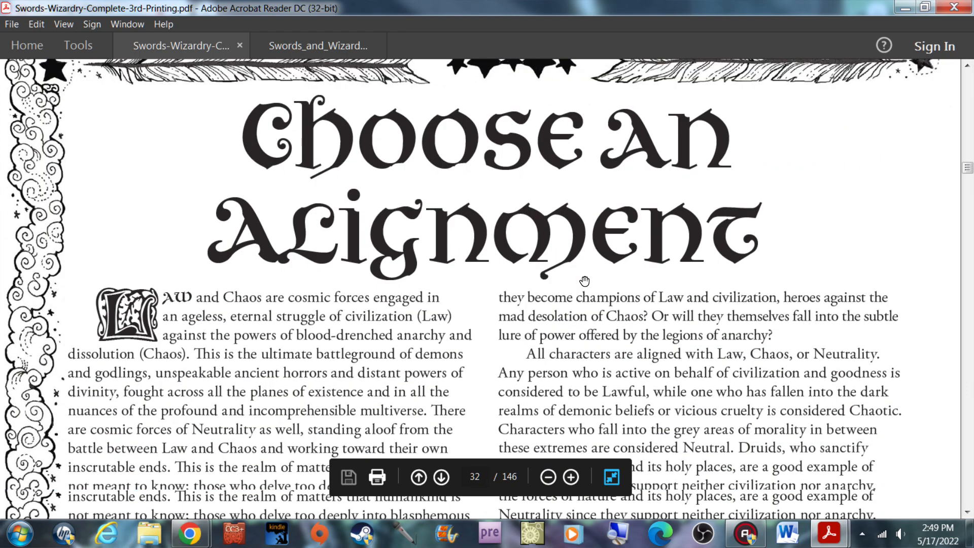
scroll(584, 281, "down", 4)
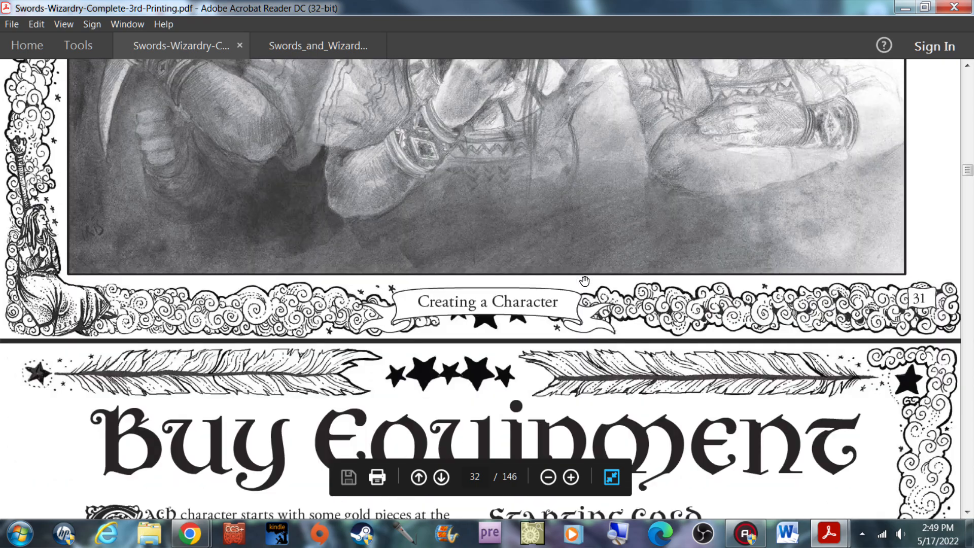
scroll(585, 281, "down", 3)
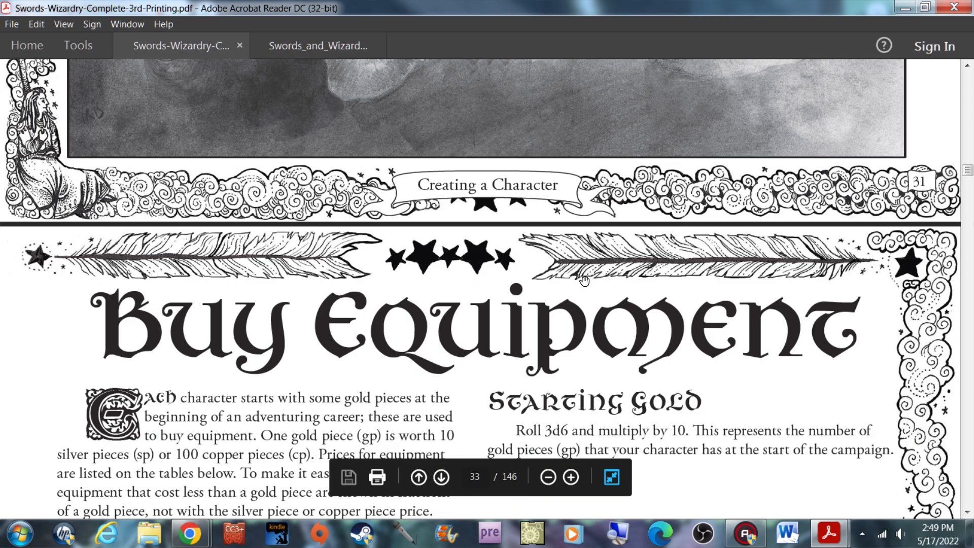
Move on from Starting Gold to page 34 of the PDF and examine the Melee Weapons and Armor tables.
scroll(585, 280, "down", 10)
scroll(585, 281, "down", 7)
scroll(552, 266, "down", 8)
scroll(403, 252, "down", 10)
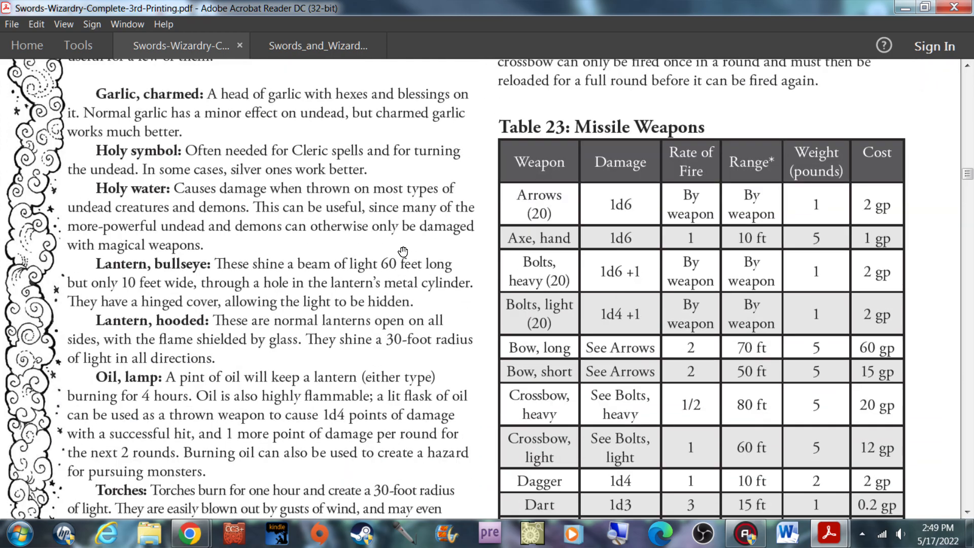
scroll(403, 251, "down", 5)
scroll(403, 252, "down", 4)
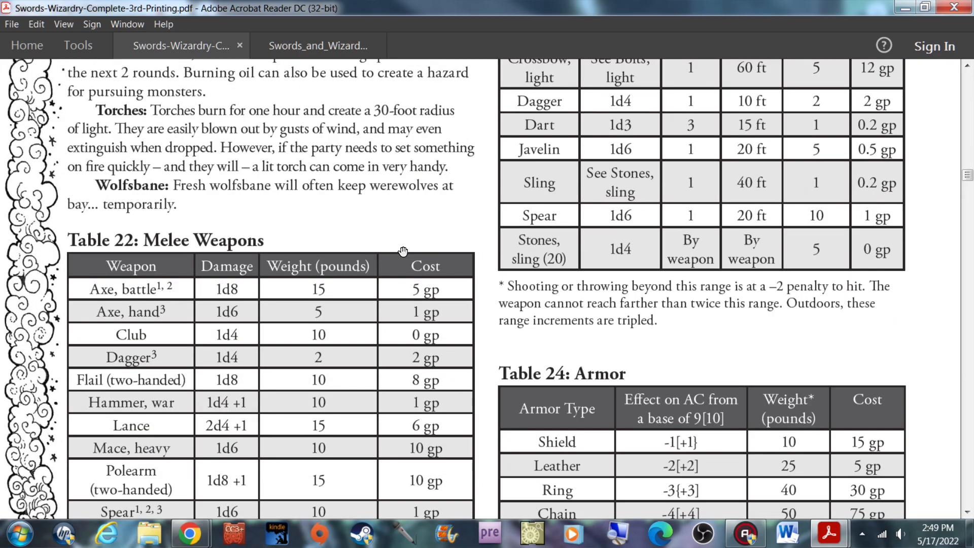
scroll(403, 252, "down", 3)
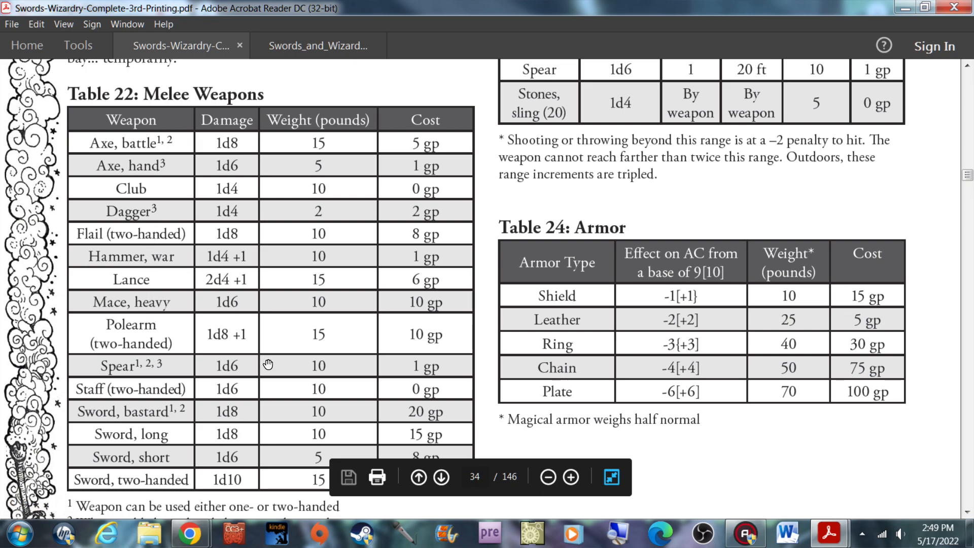
scroll(216, 431, "down", 1)
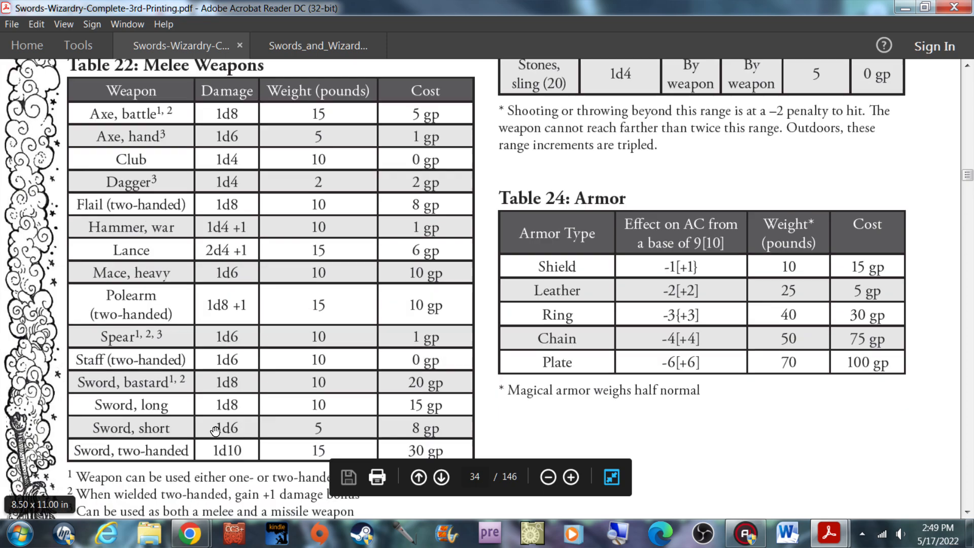
Look back over the Item Descriptions and Missile Weapons table, and recheck damage, weight and cost in Table 22: Melee Weapons.
scroll(217, 430, "up", 6)
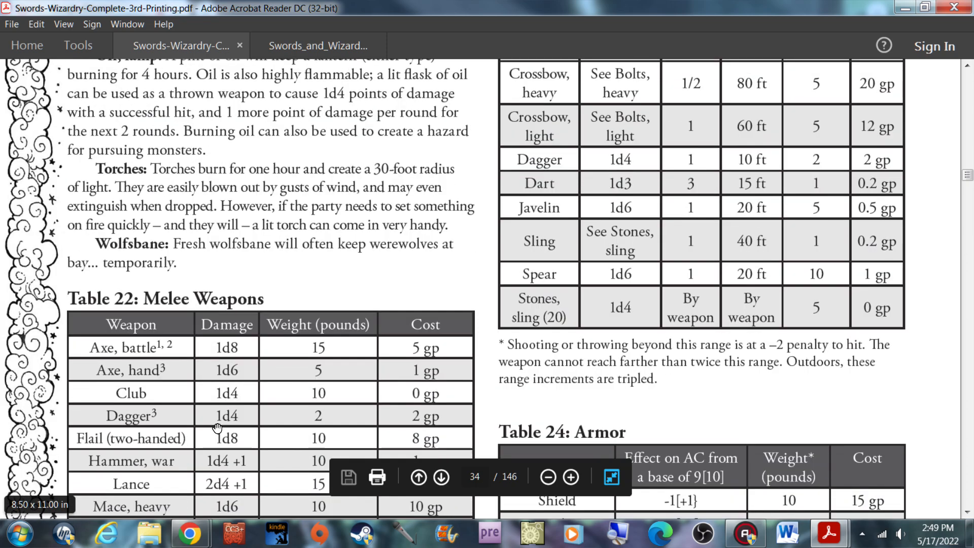
scroll(217, 429, "up", 10)
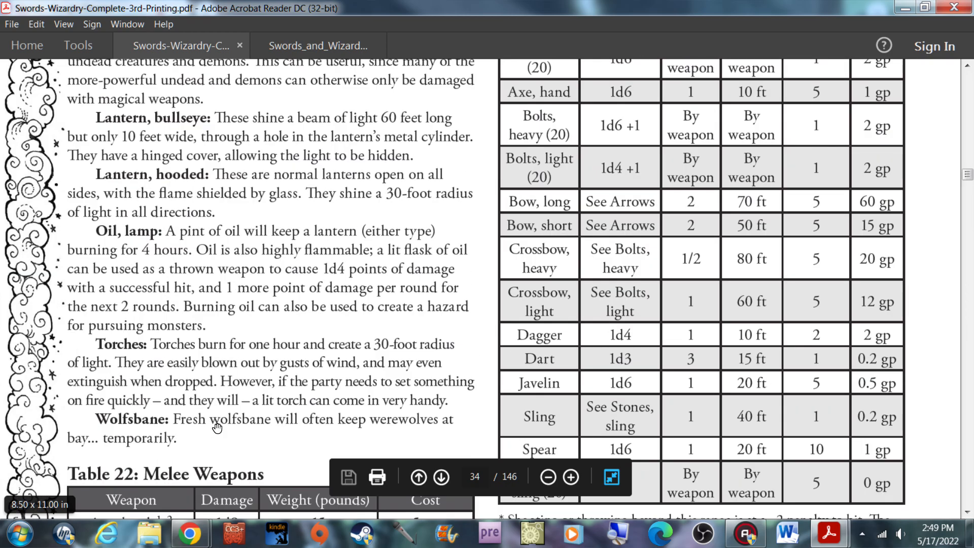
scroll(218, 429, "up", 4)
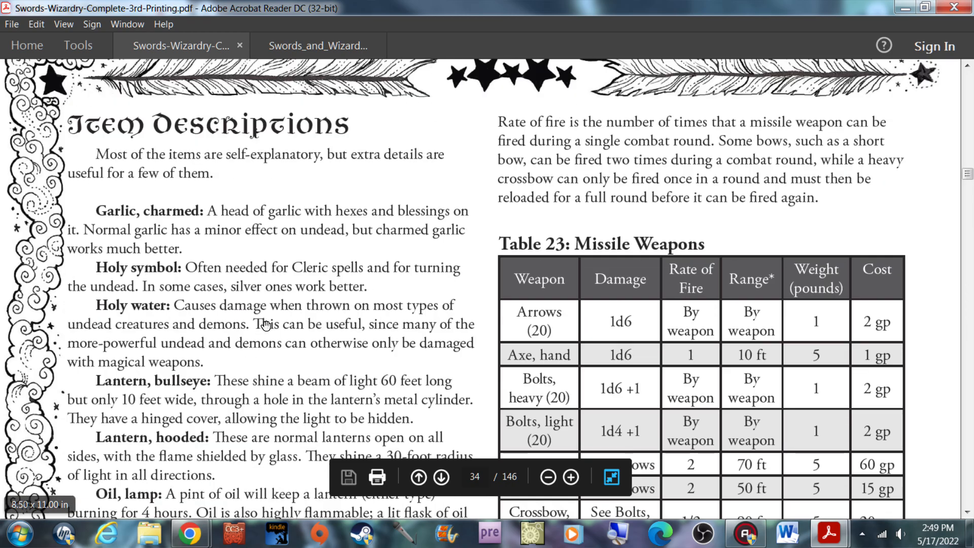
scroll(223, 424, "down", 10)
scroll(266, 326, "down", 5)
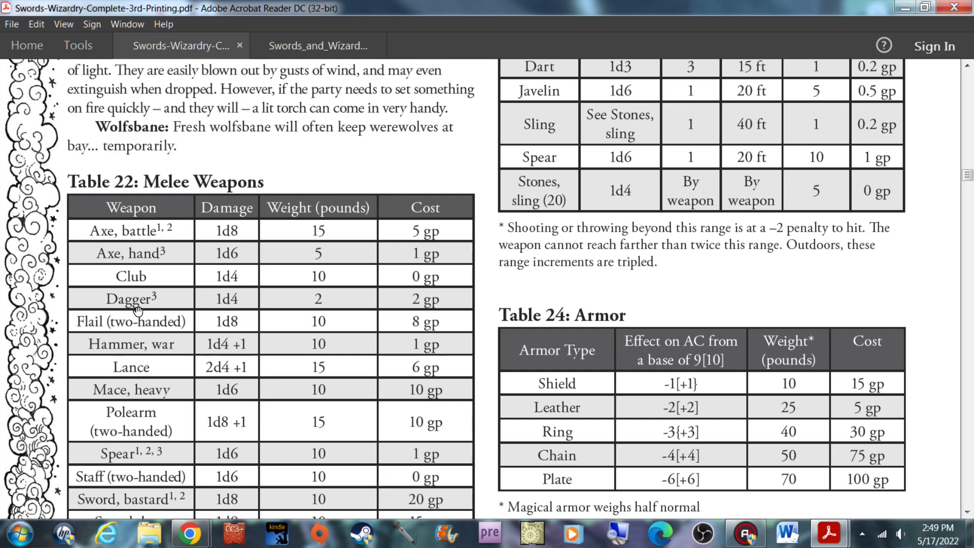
scroll(138, 310, "down", 1)
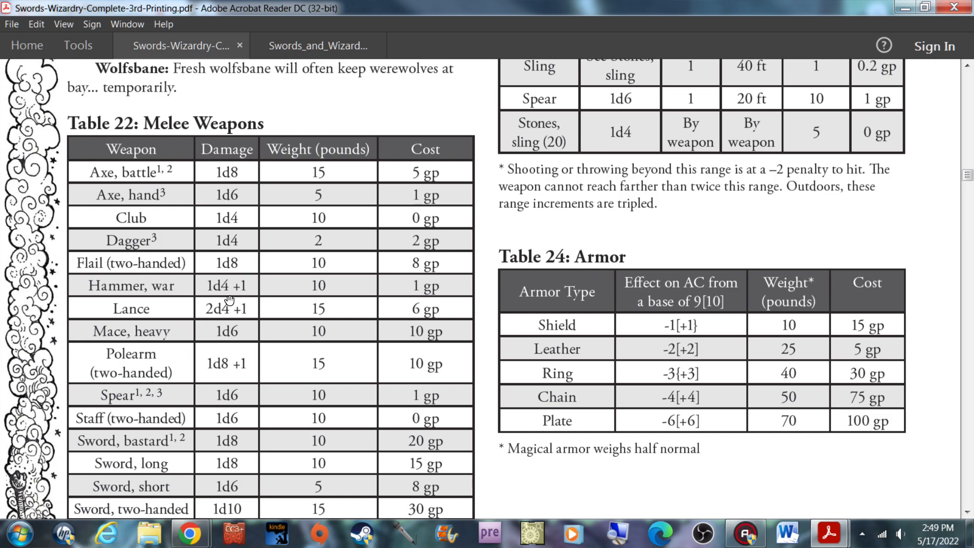
scroll(229, 300, "down", 1)
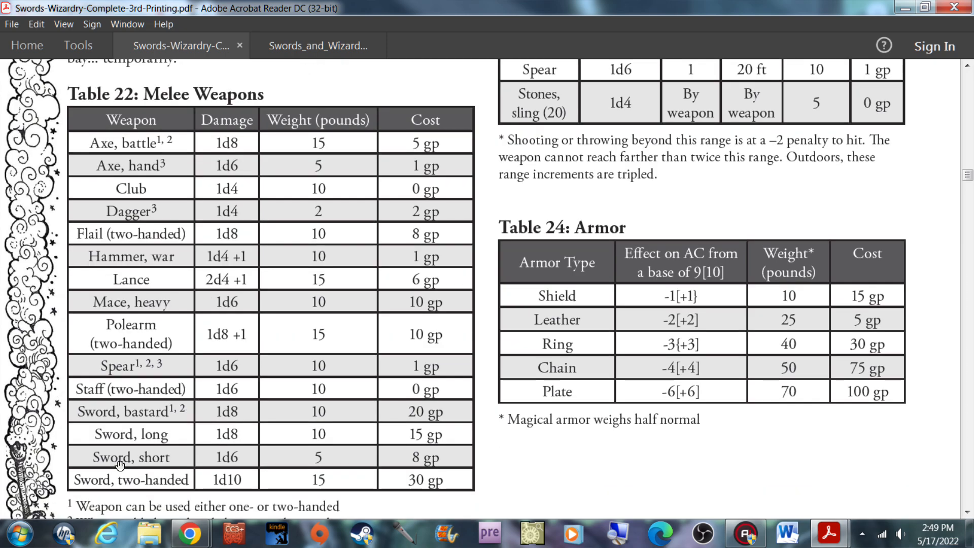